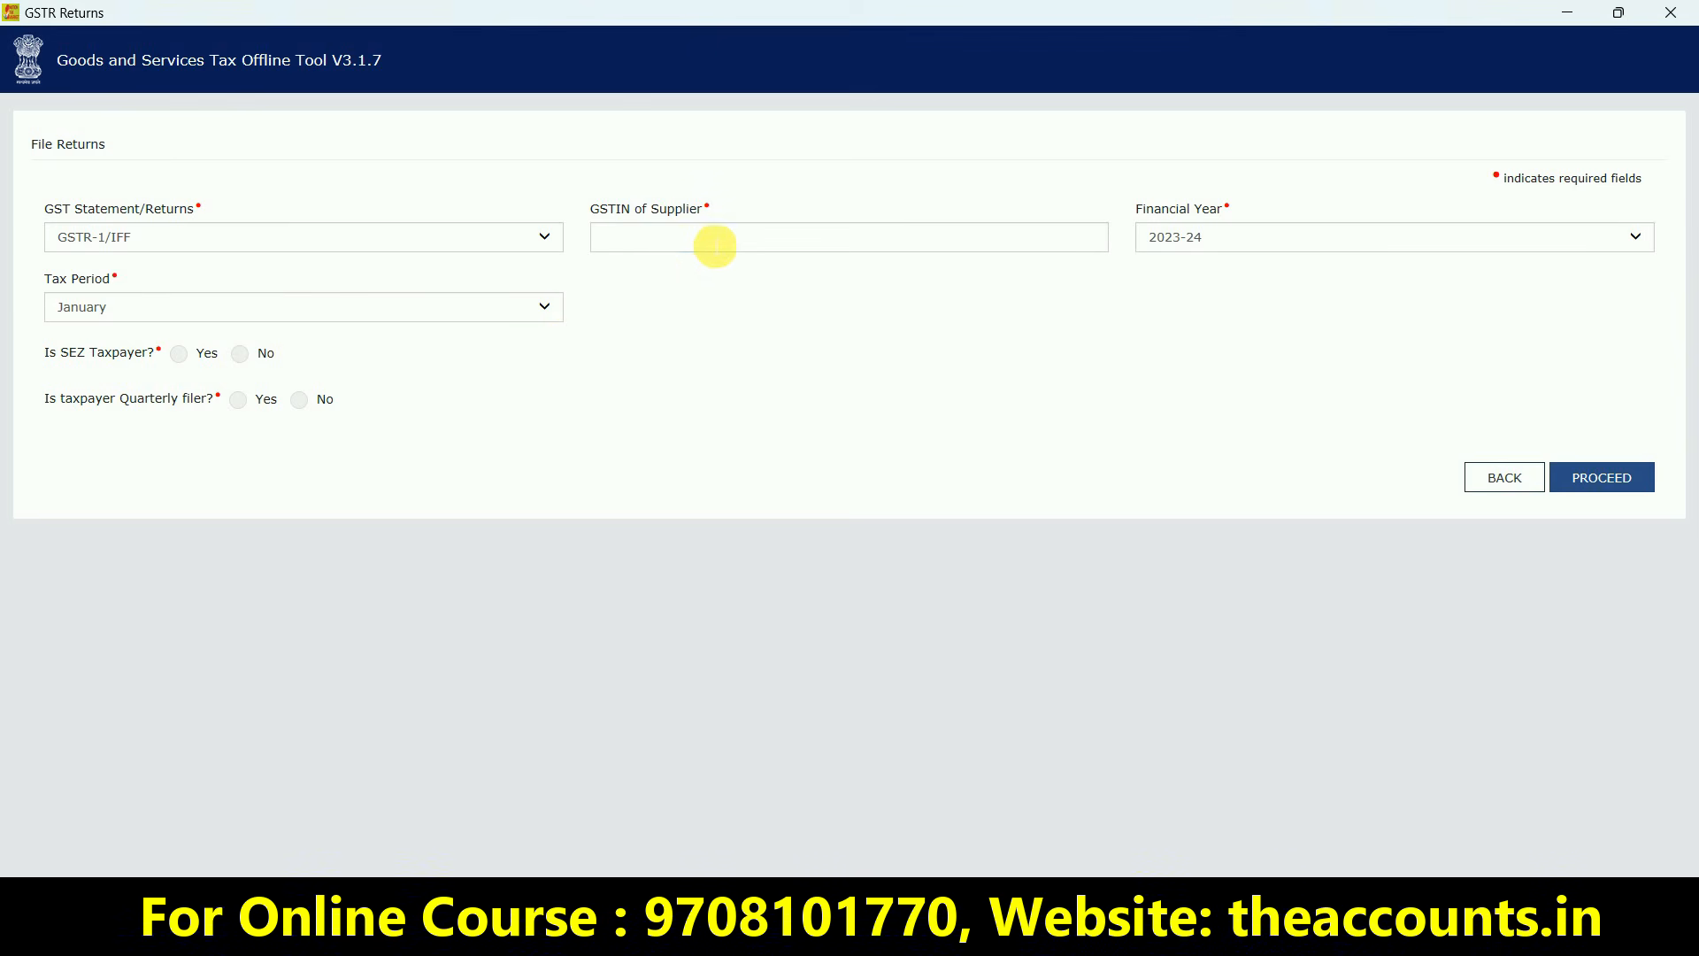
Paste the supplier's GSTIN and choose 2023-24 as the financial year
click(710, 242)
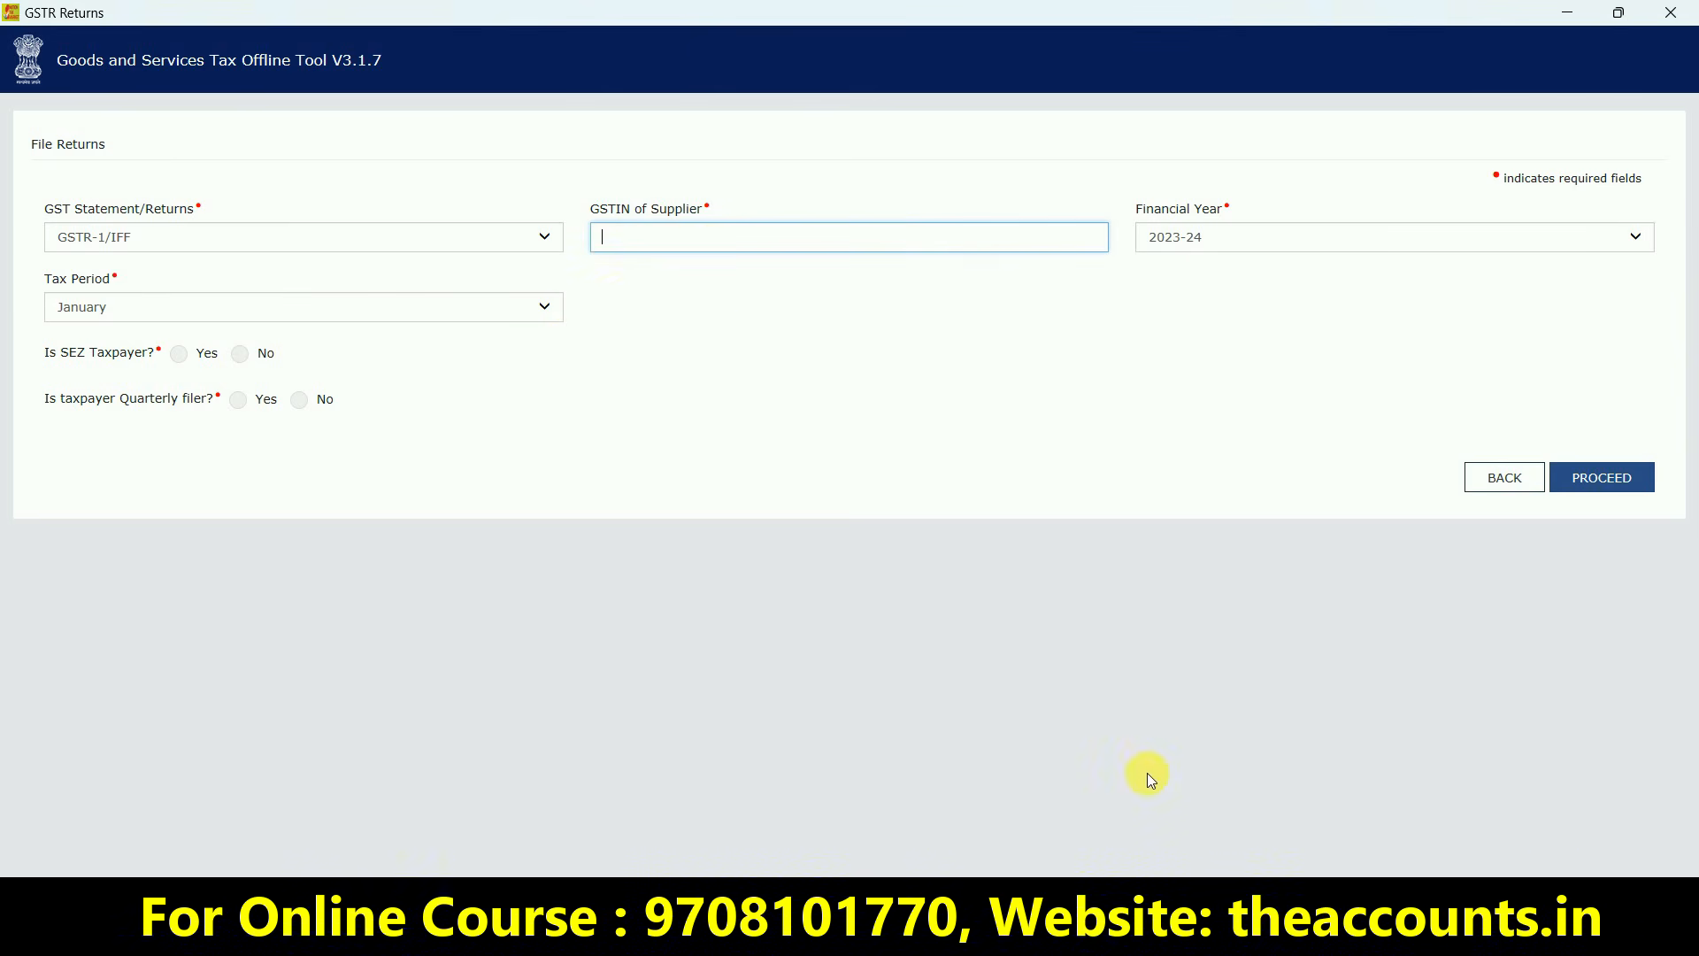
click(1214, 242)
click(1216, 242)
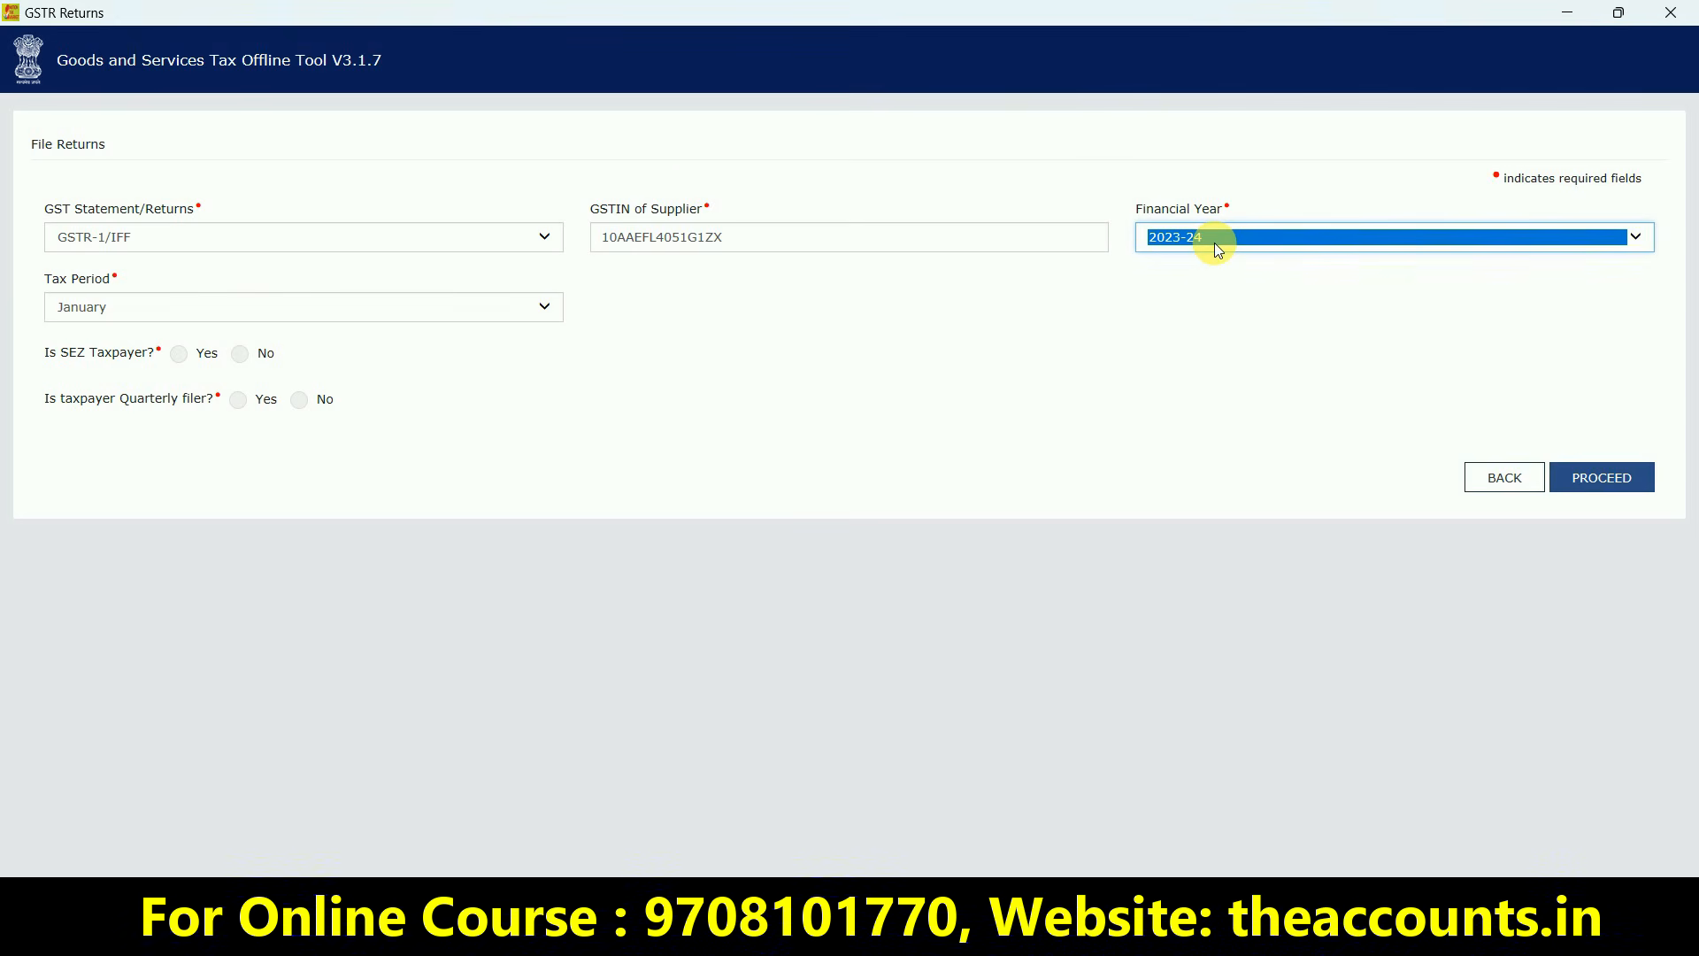
Set the tax period to December, mark the taxpayer as non-SEZ, and submit for confirmation
click(188, 311)
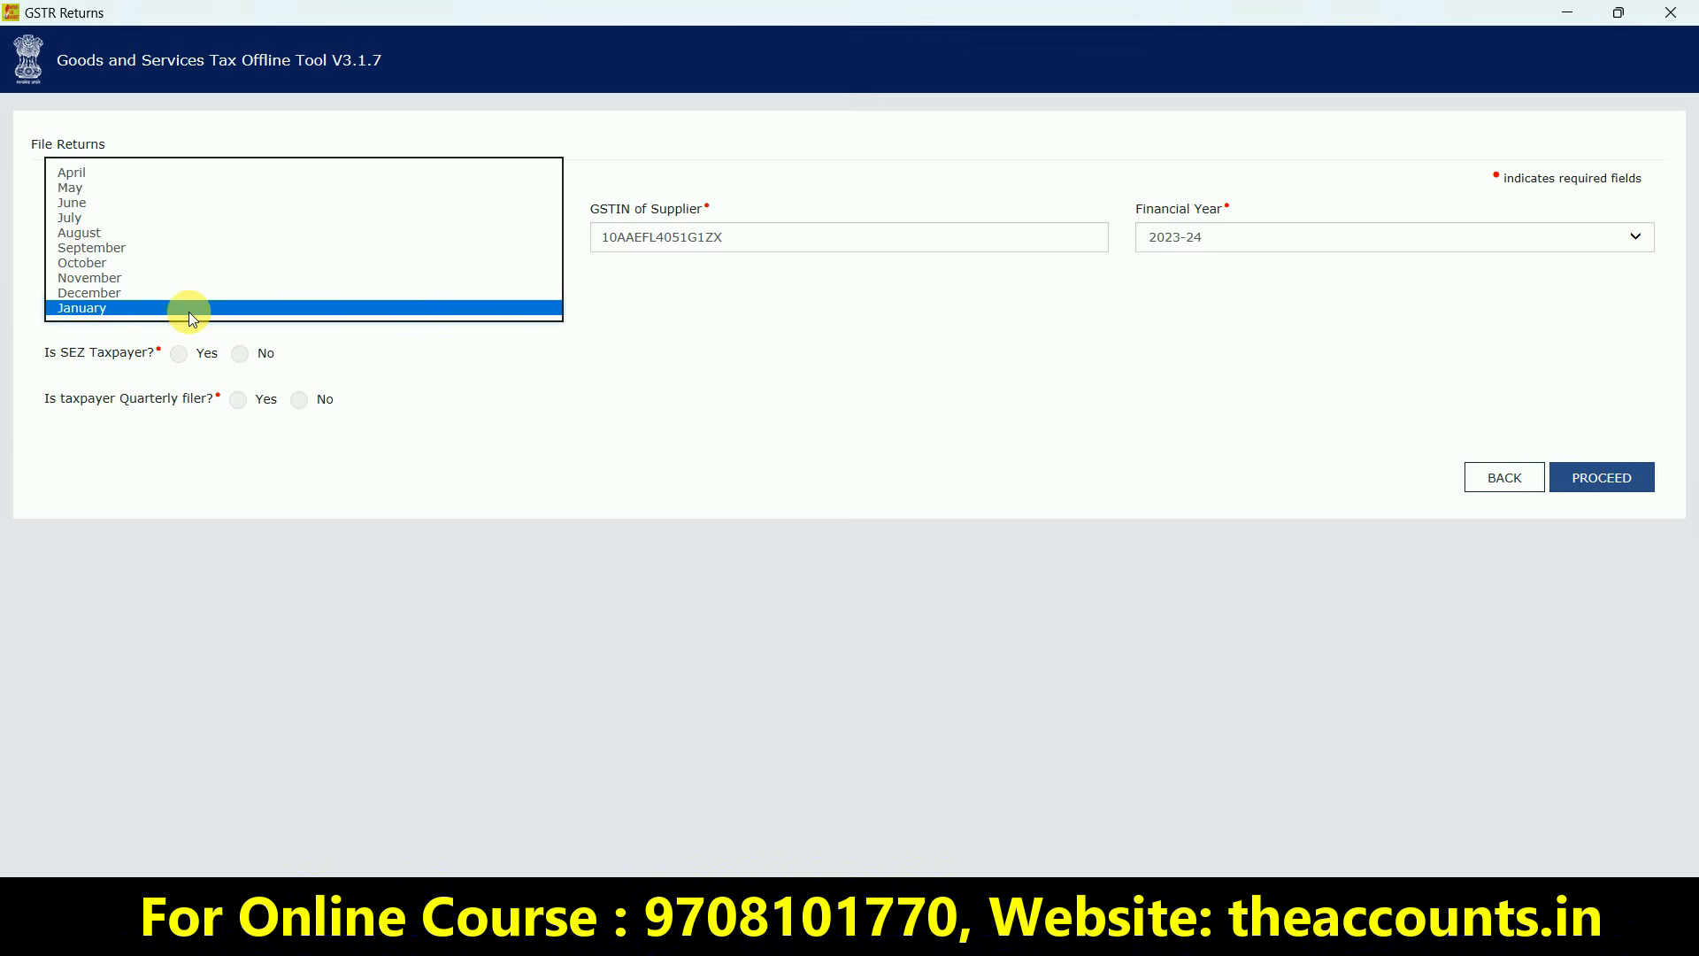
click(117, 292)
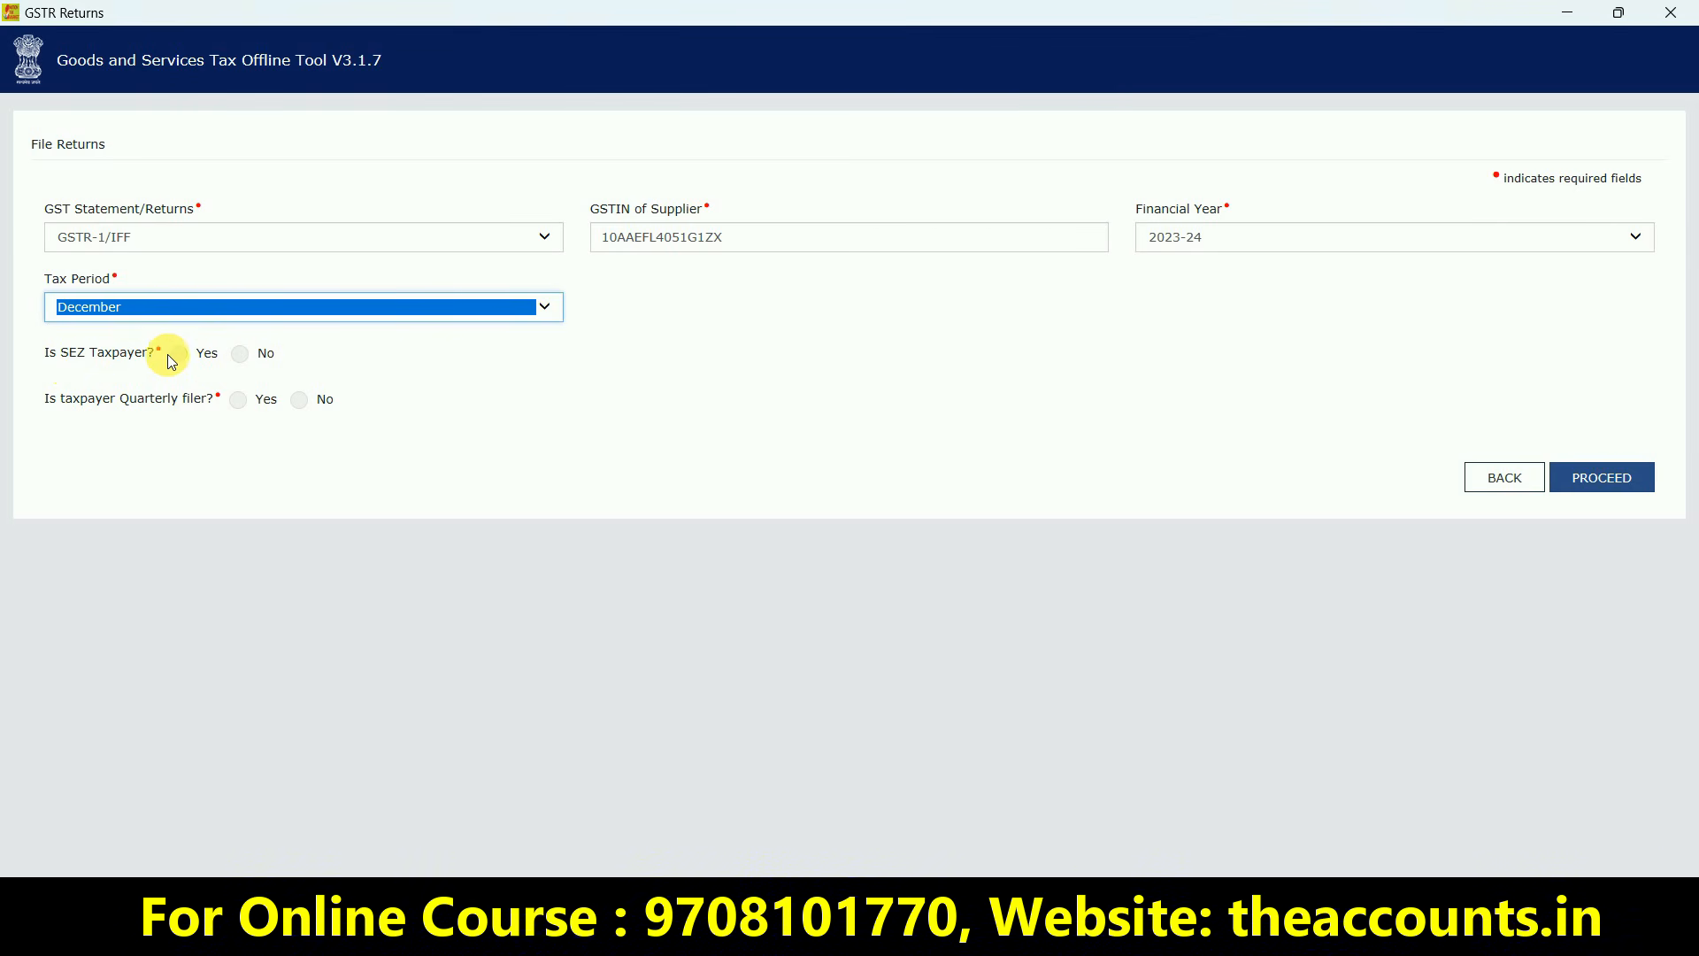
click(240, 354)
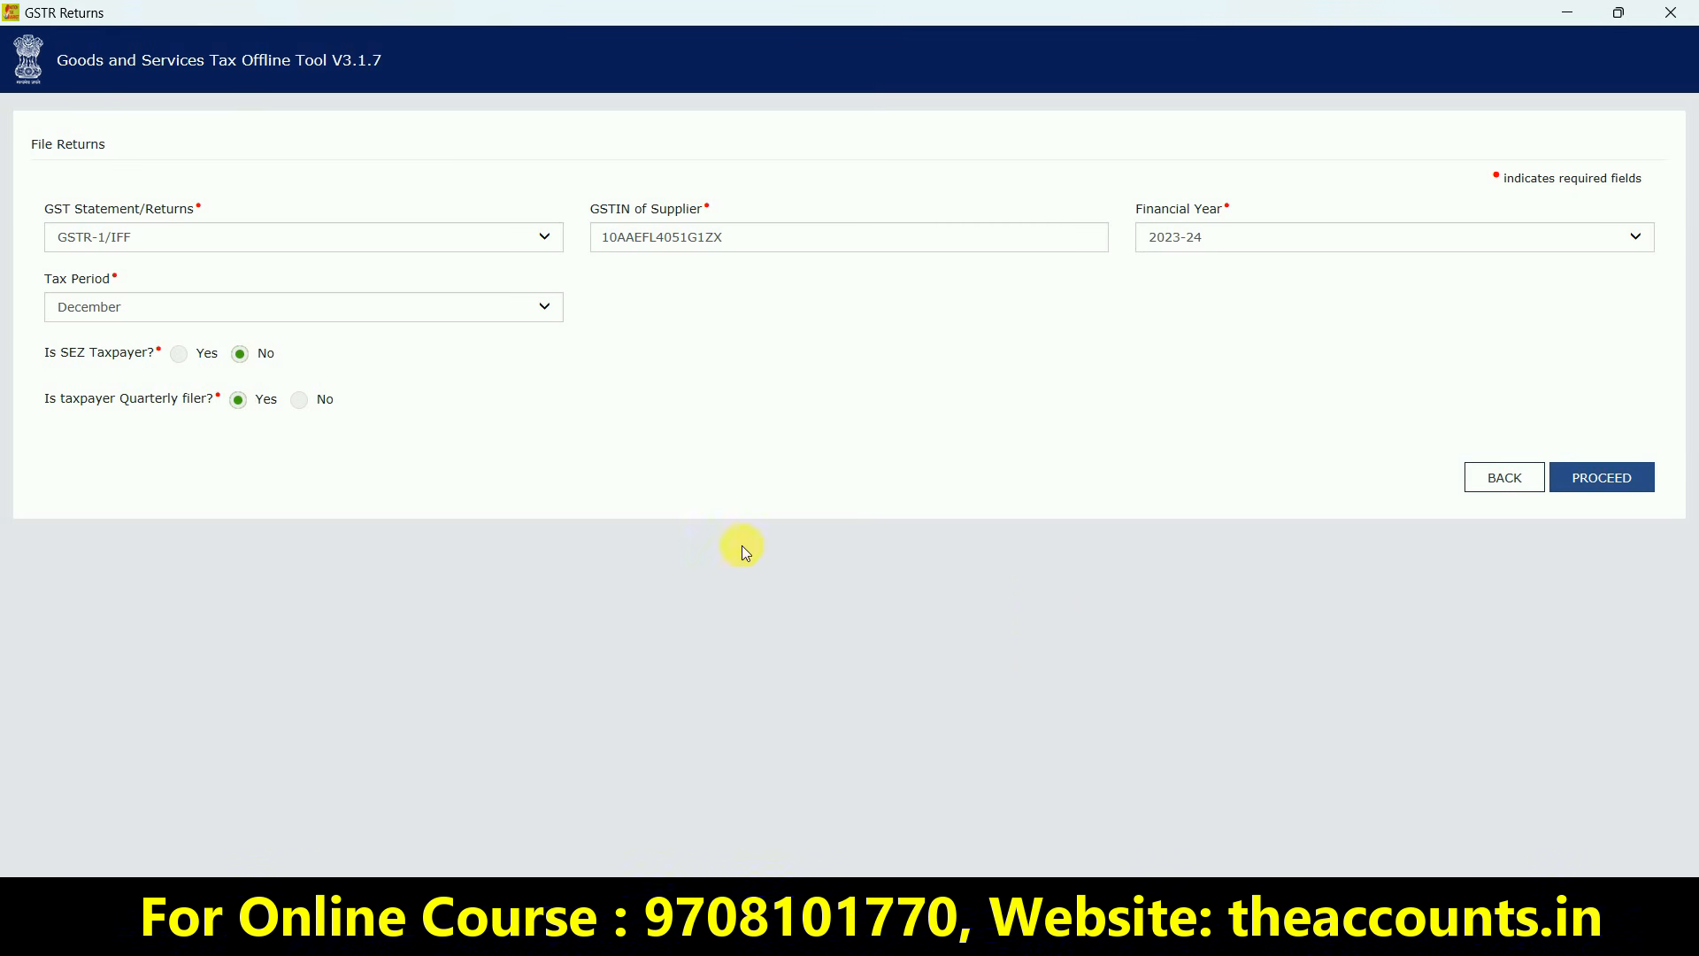
click(1599, 476)
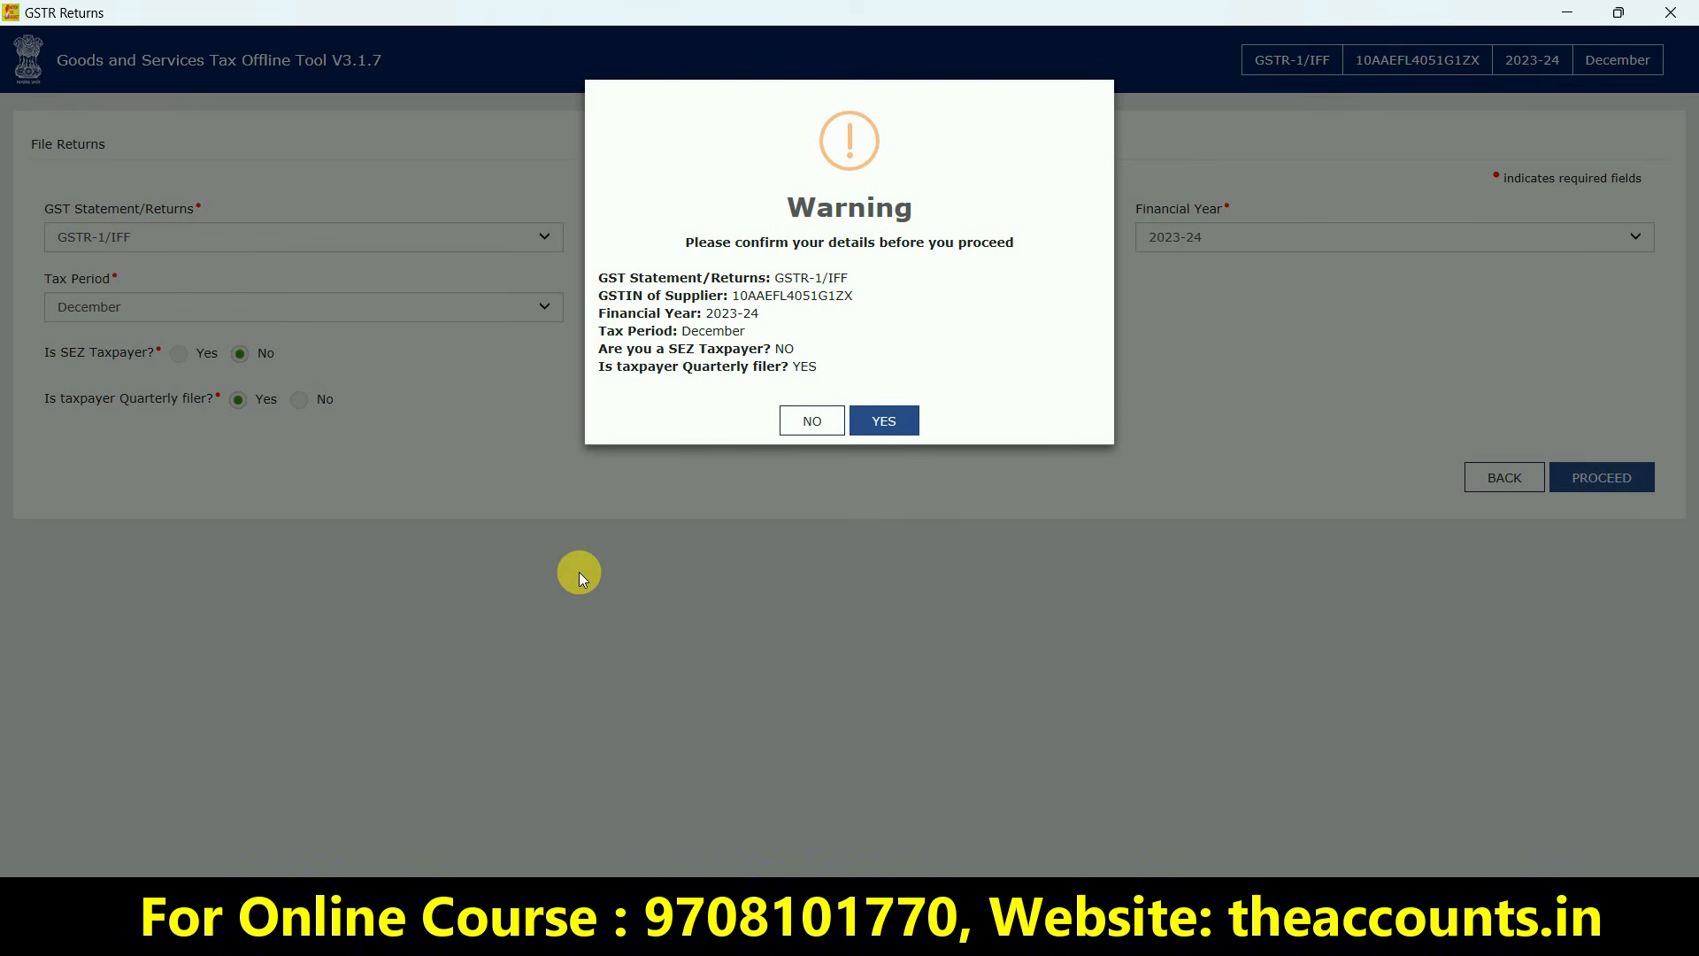
Confirm the return details and go to the Excel/CSV data import page
click(889, 427)
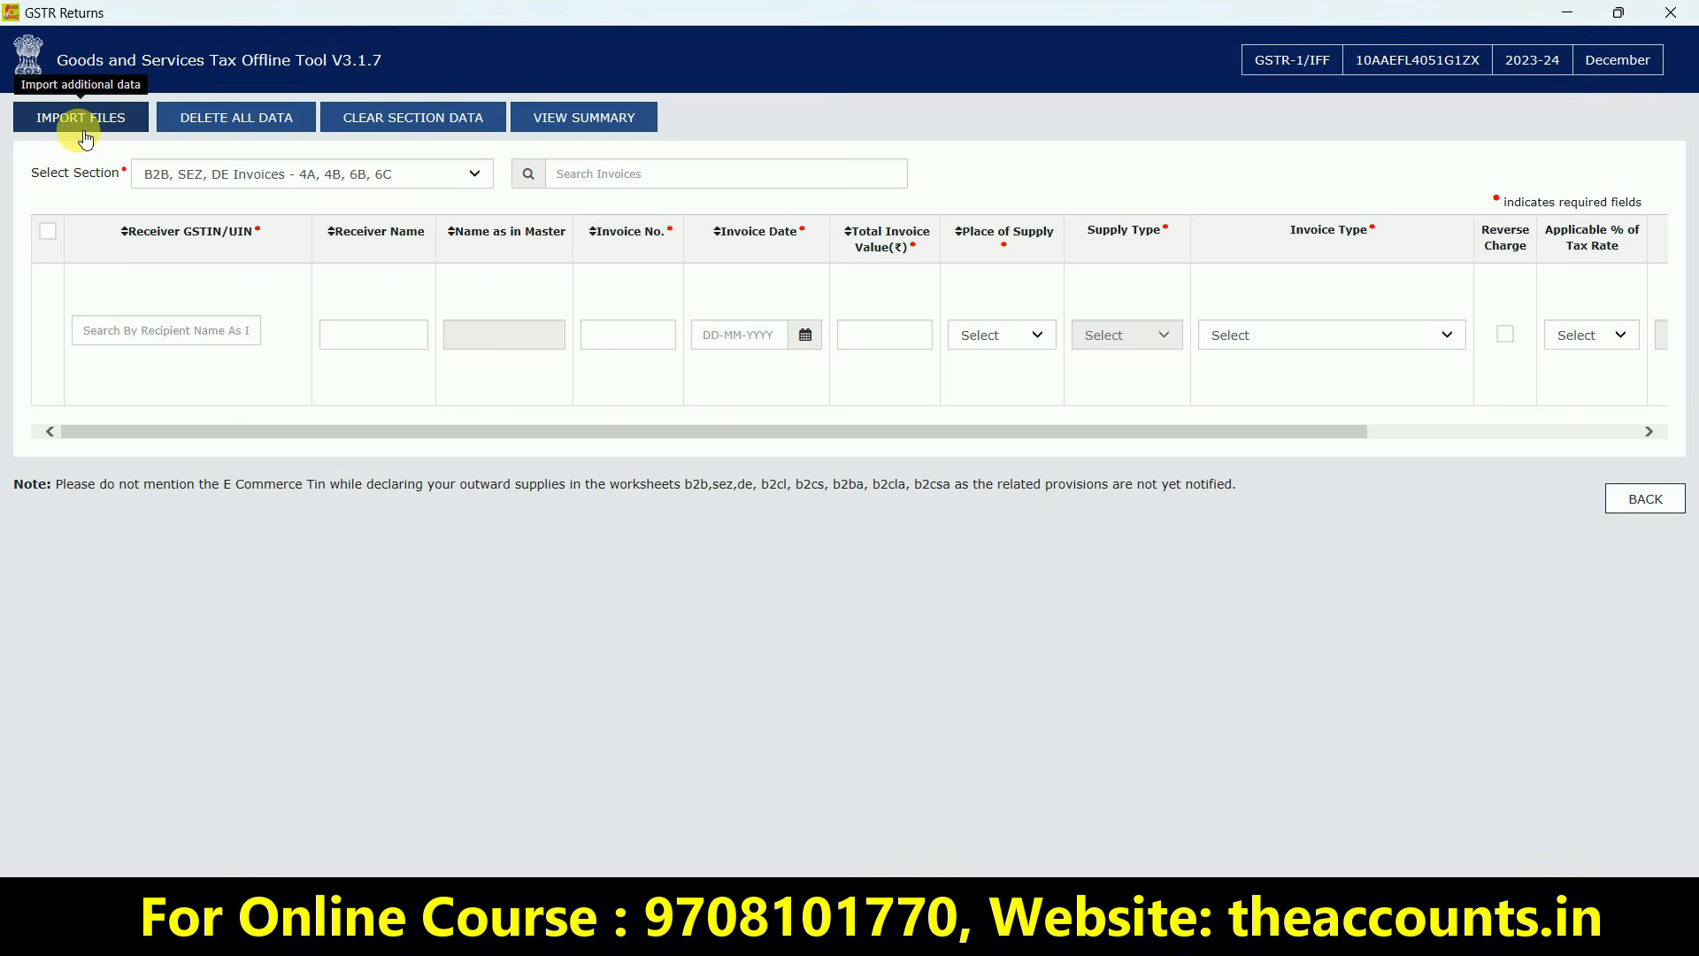
click(81, 124)
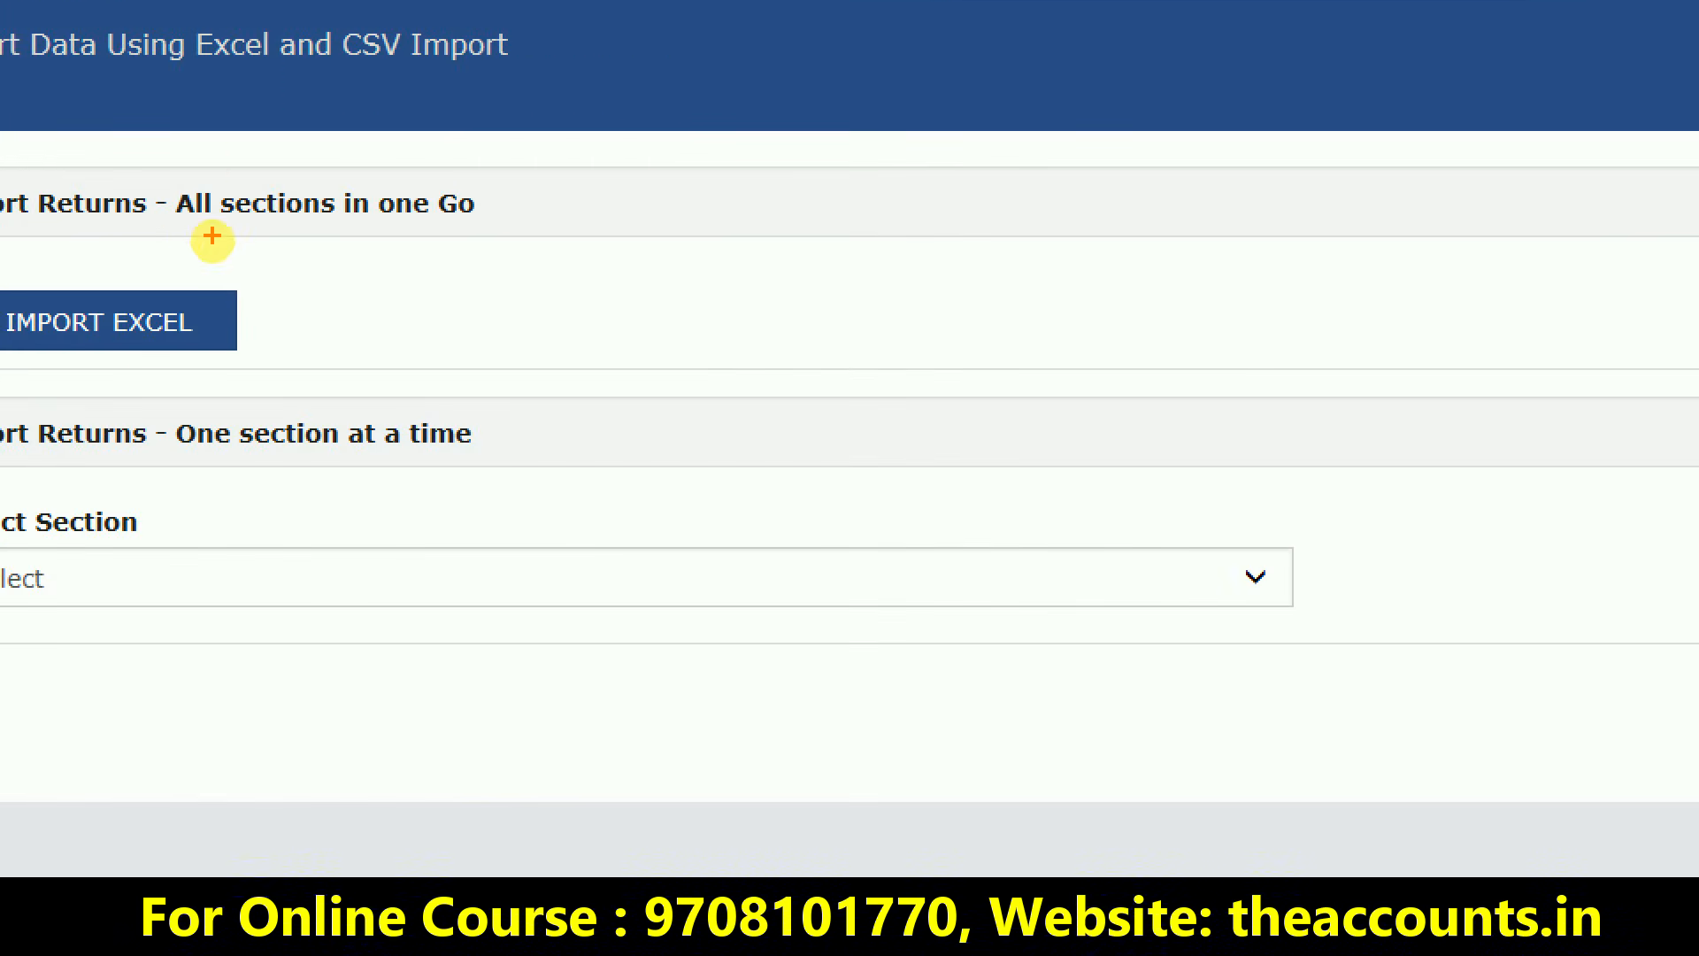
mouse_move(212, 235)
mouse_down()
mouse_move(235, 159)
mouse_move(140, 216)
mouse_move(273, 270)
mouse_up()
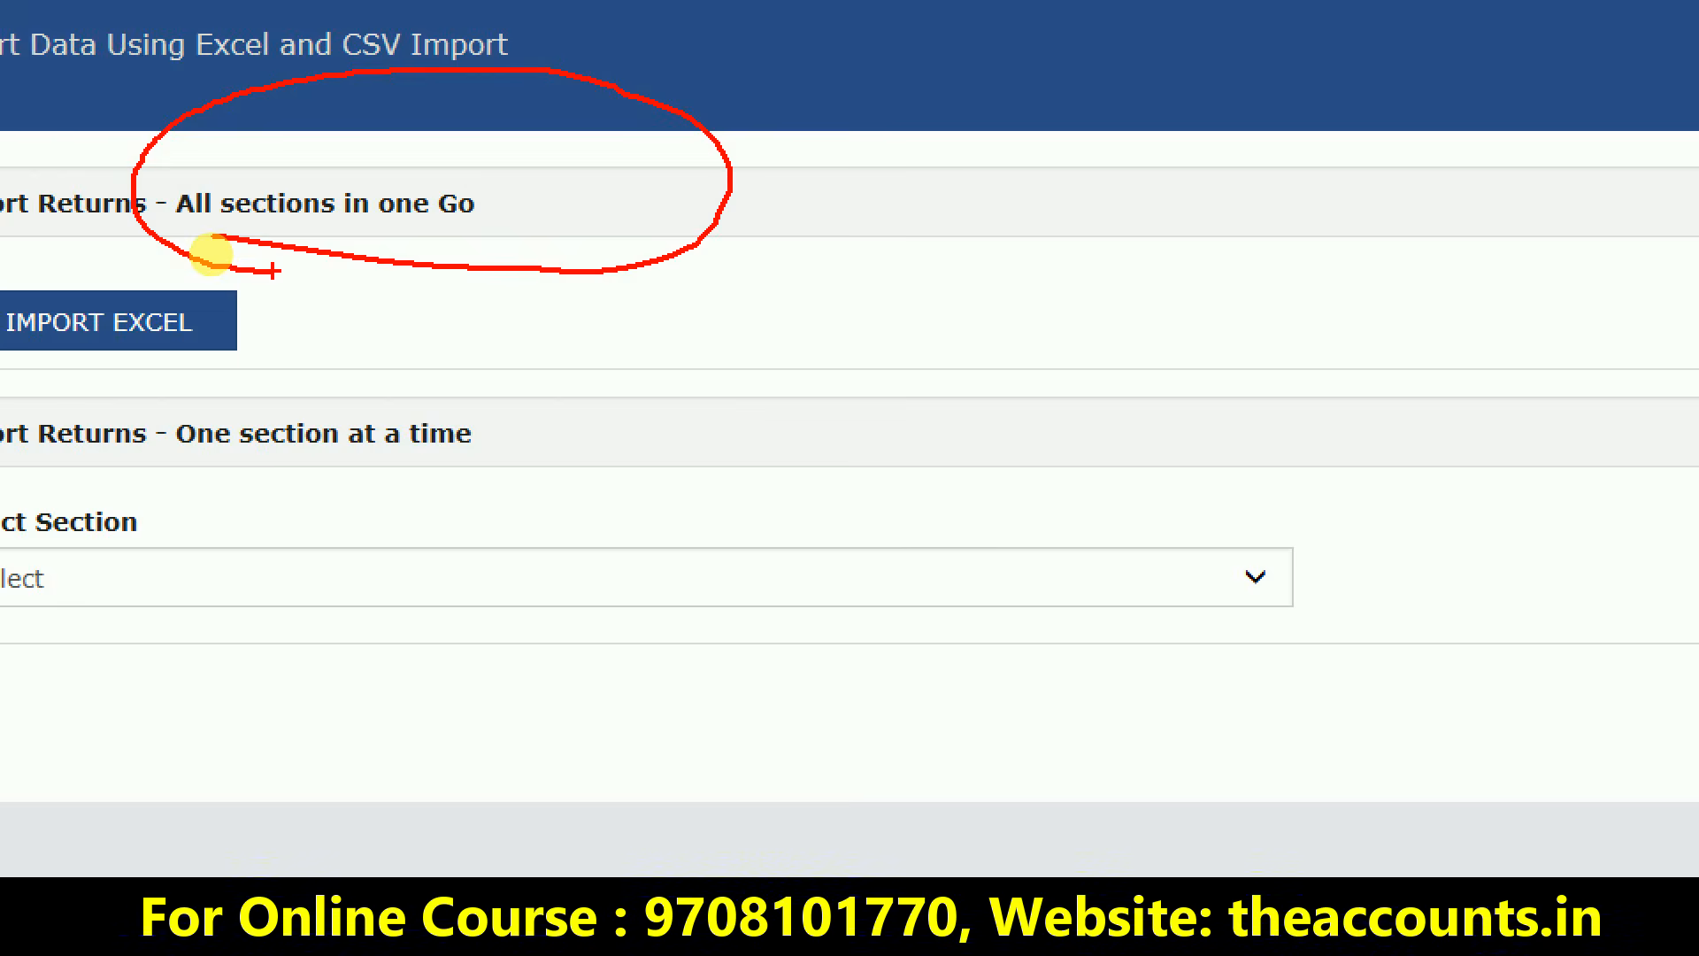
key(Escape)
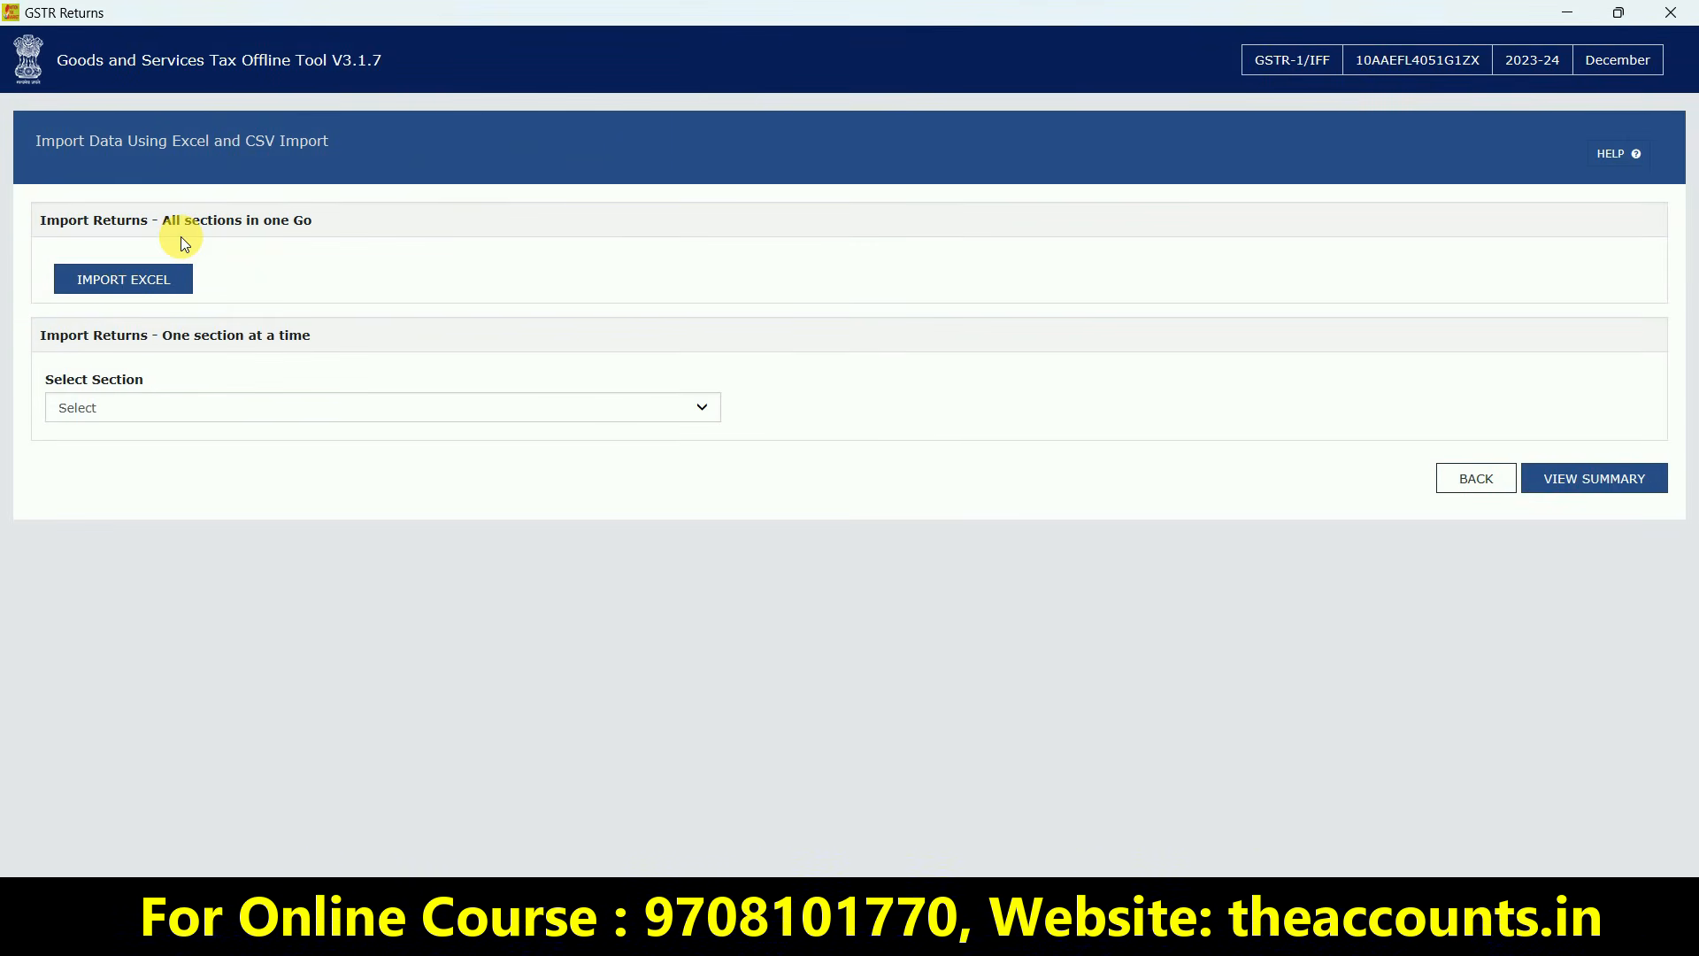
click(124, 408)
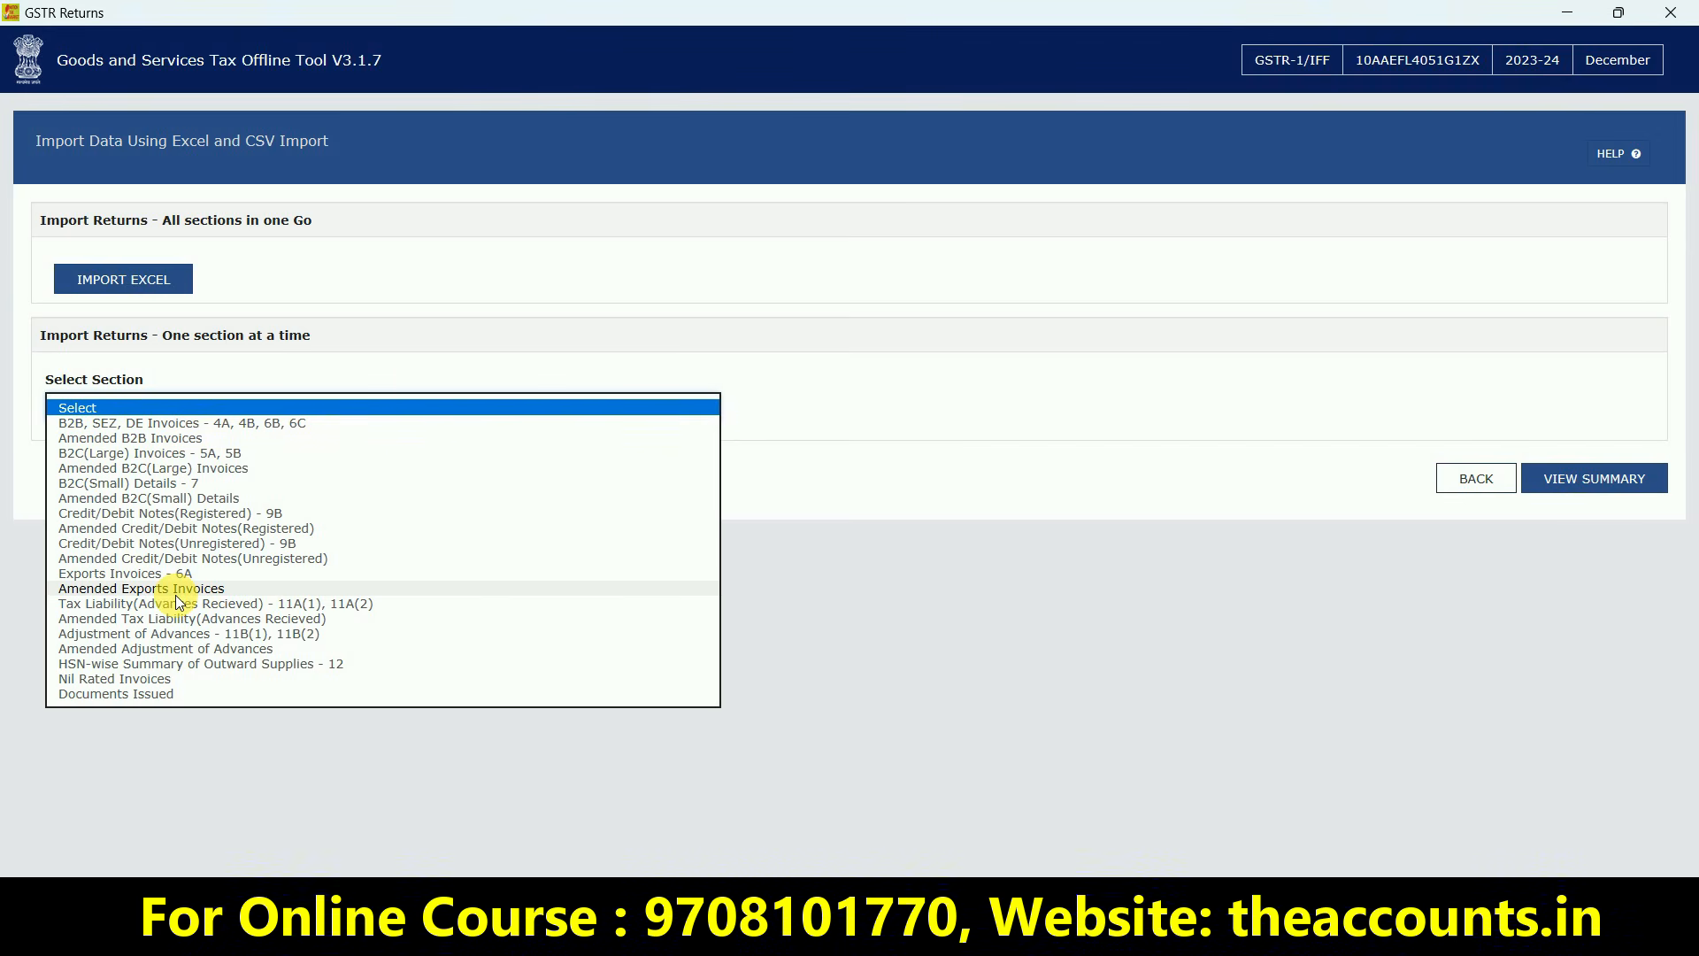
click(494, 266)
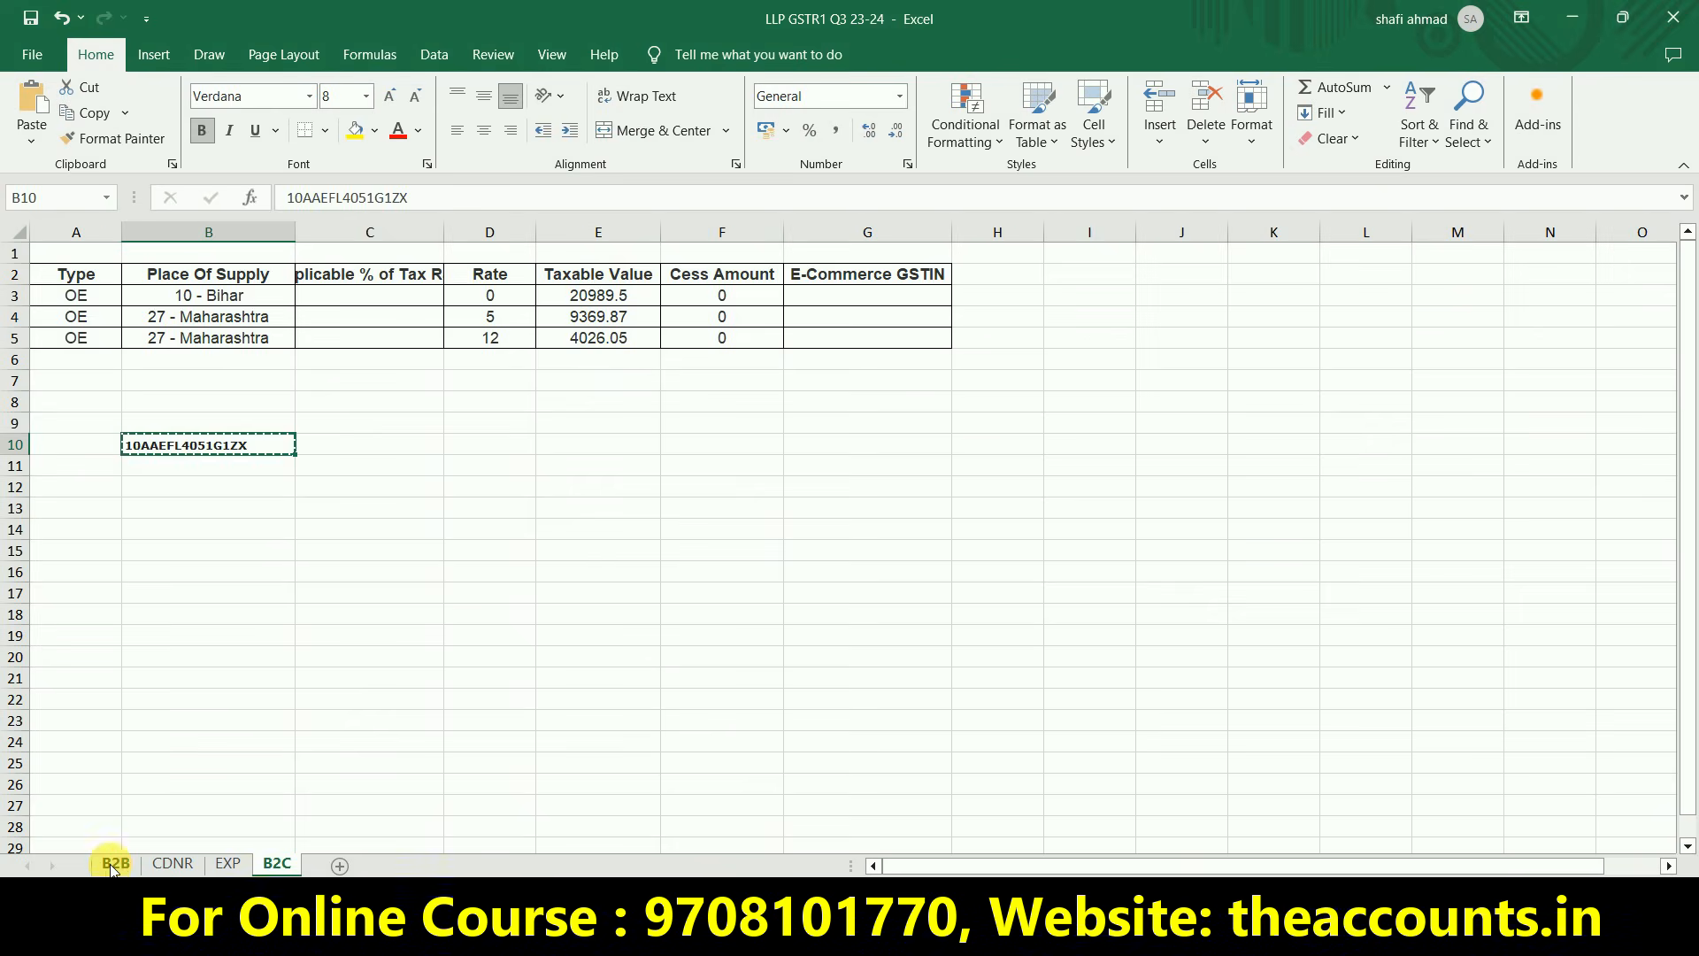
click(107, 865)
click(164, 336)
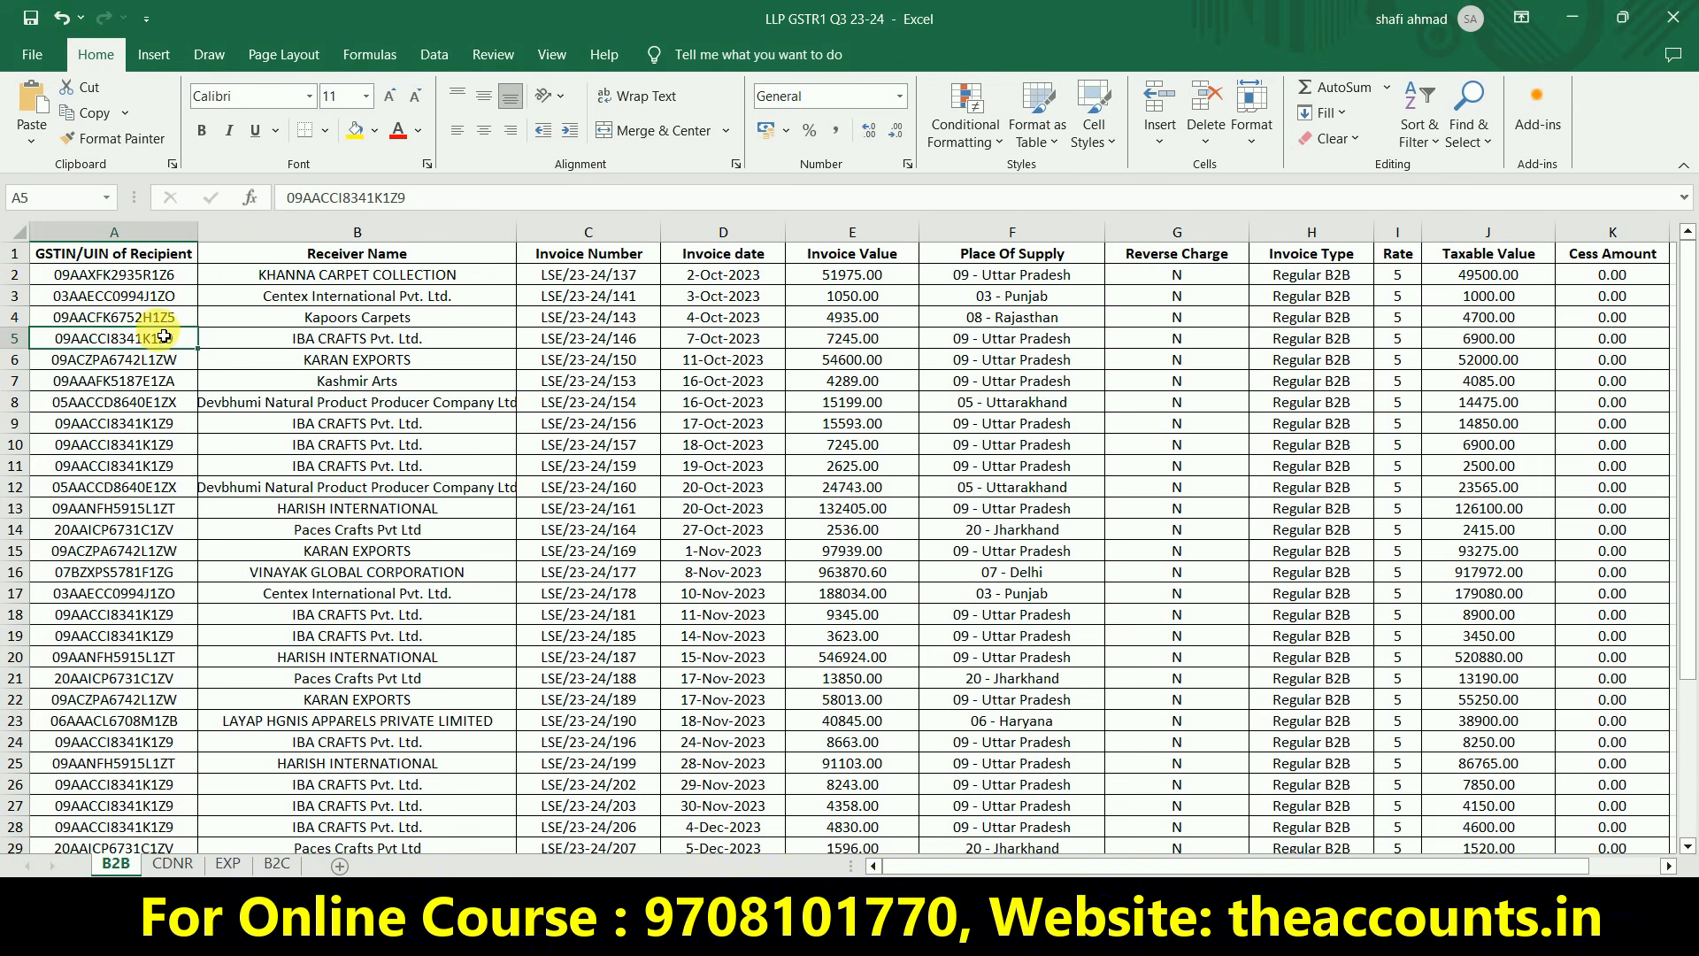
click(819, 445)
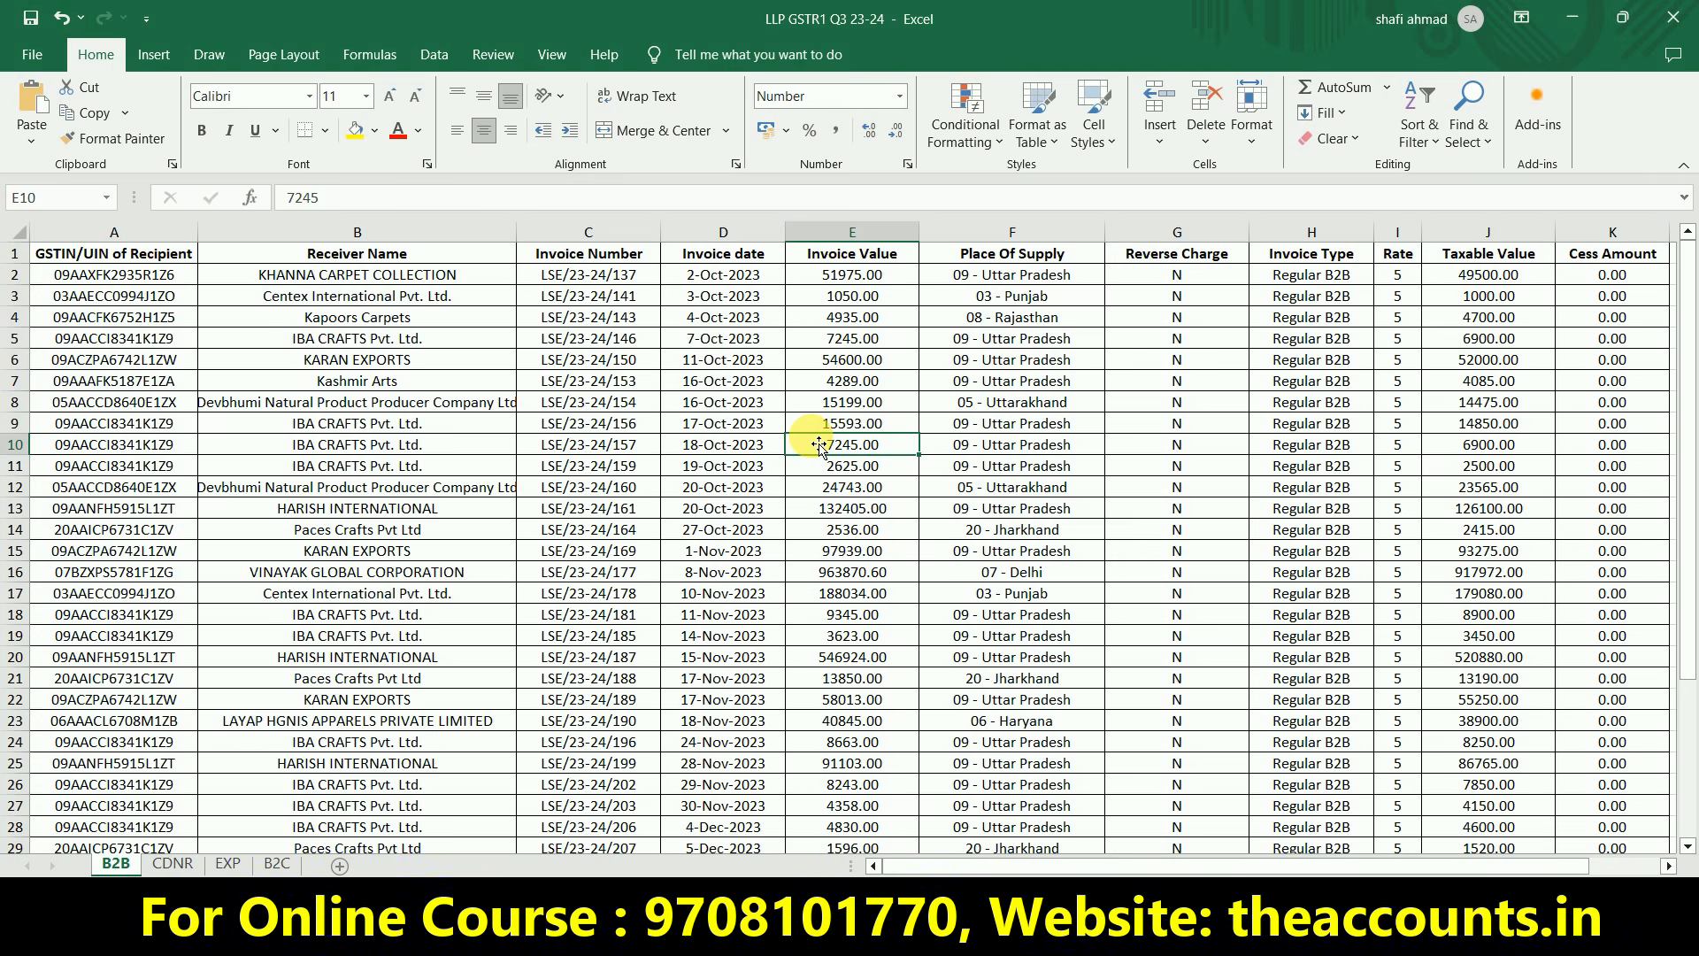
click(462, 404)
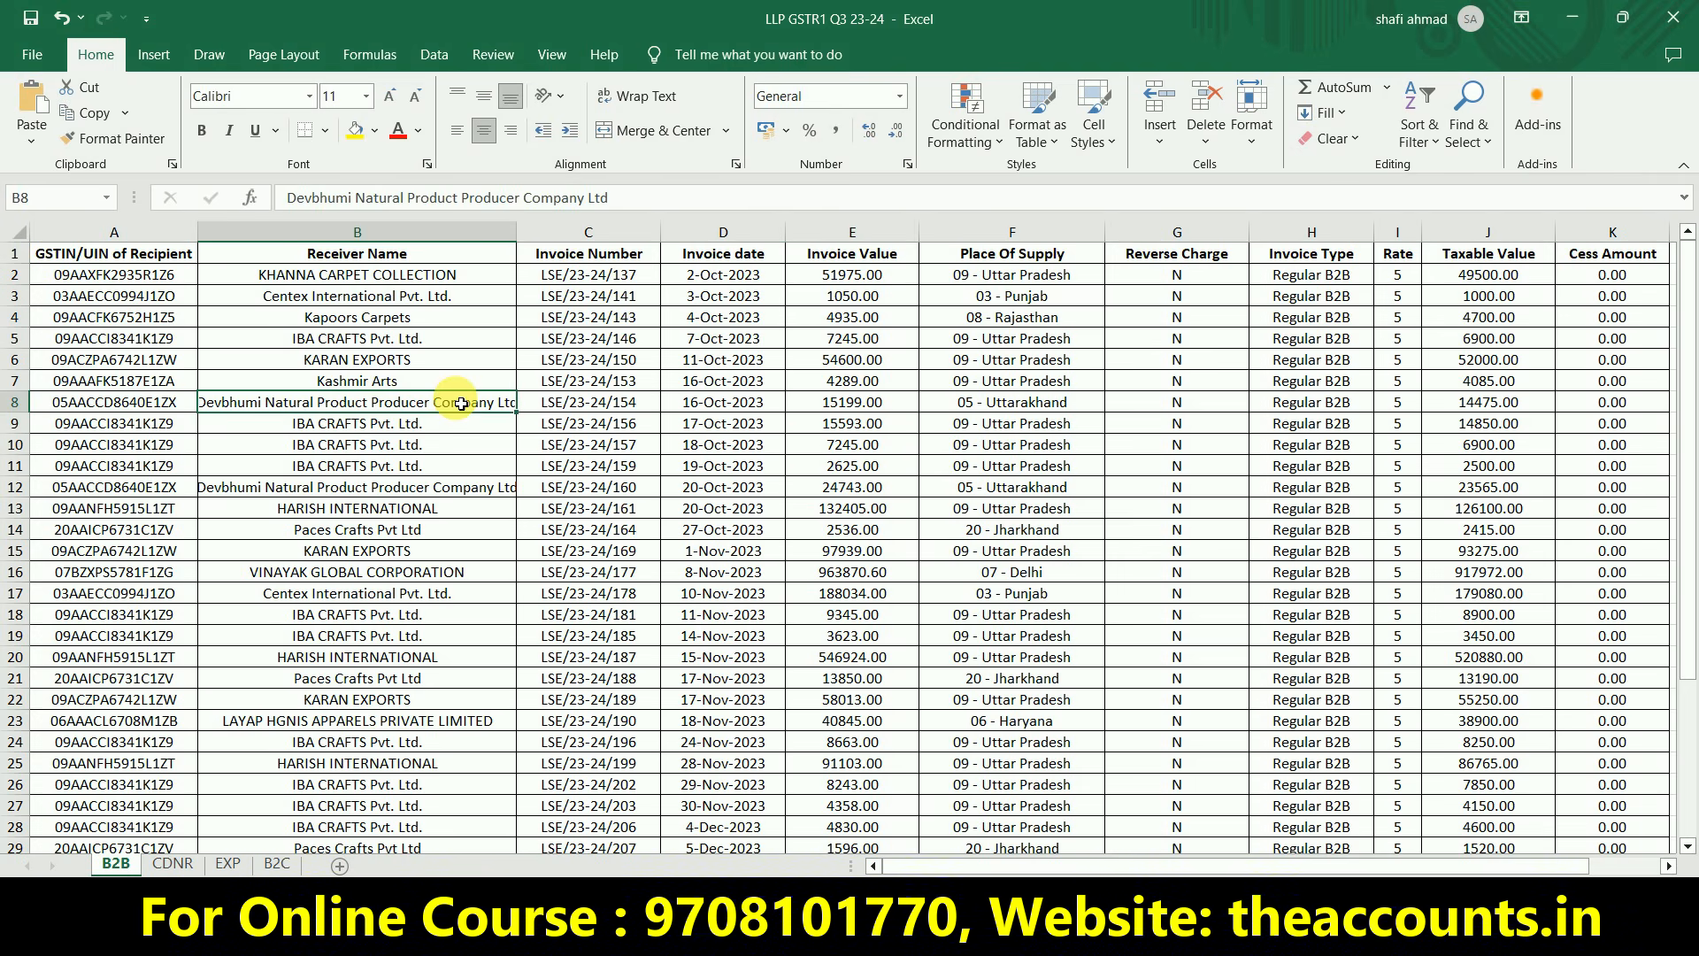
click(167, 400)
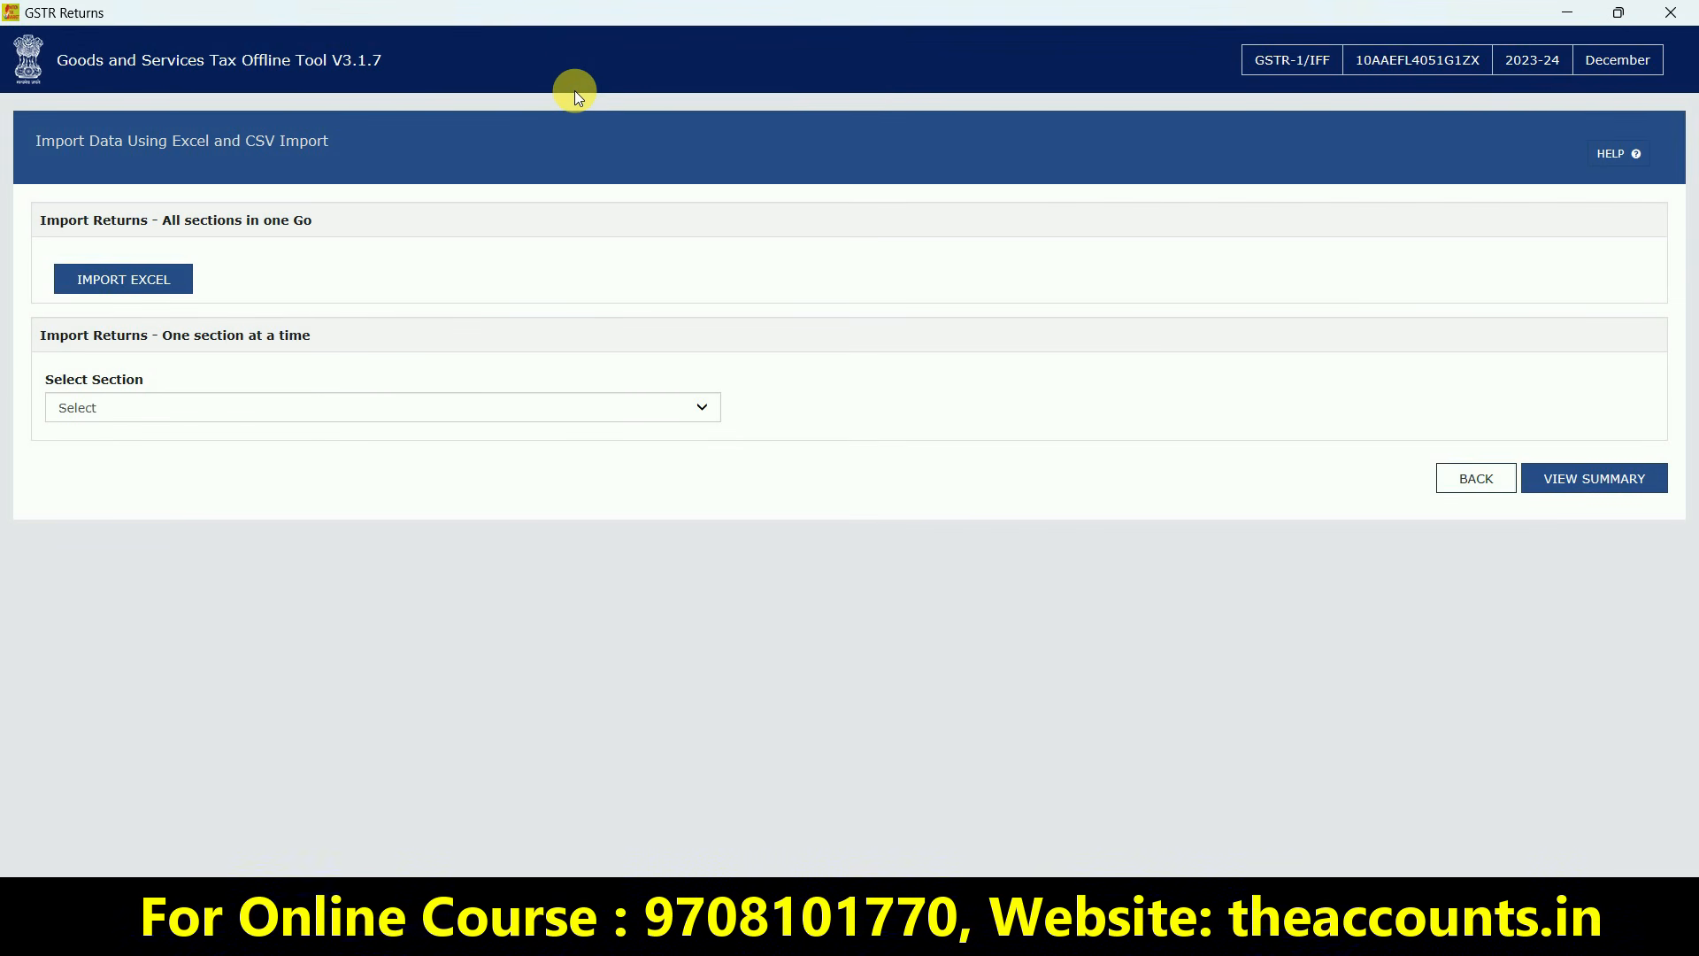
Minimize the offline tool and open the GSTR-1 template workbook from the desktop
key(super+d)
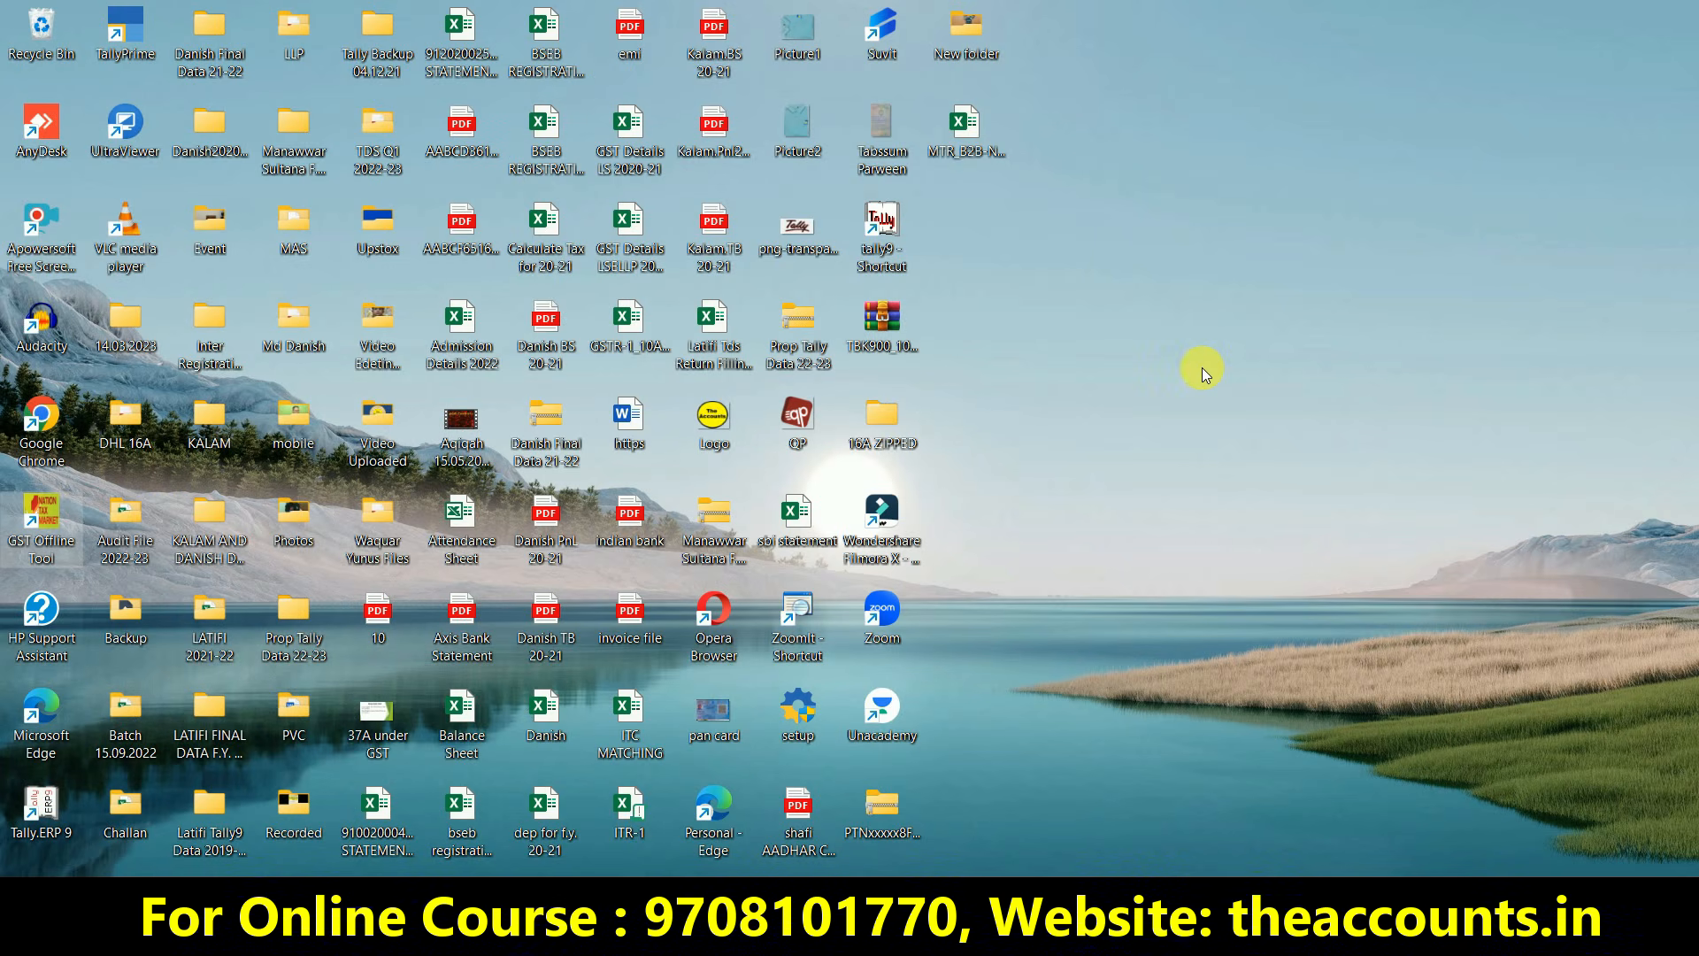
click(628, 450)
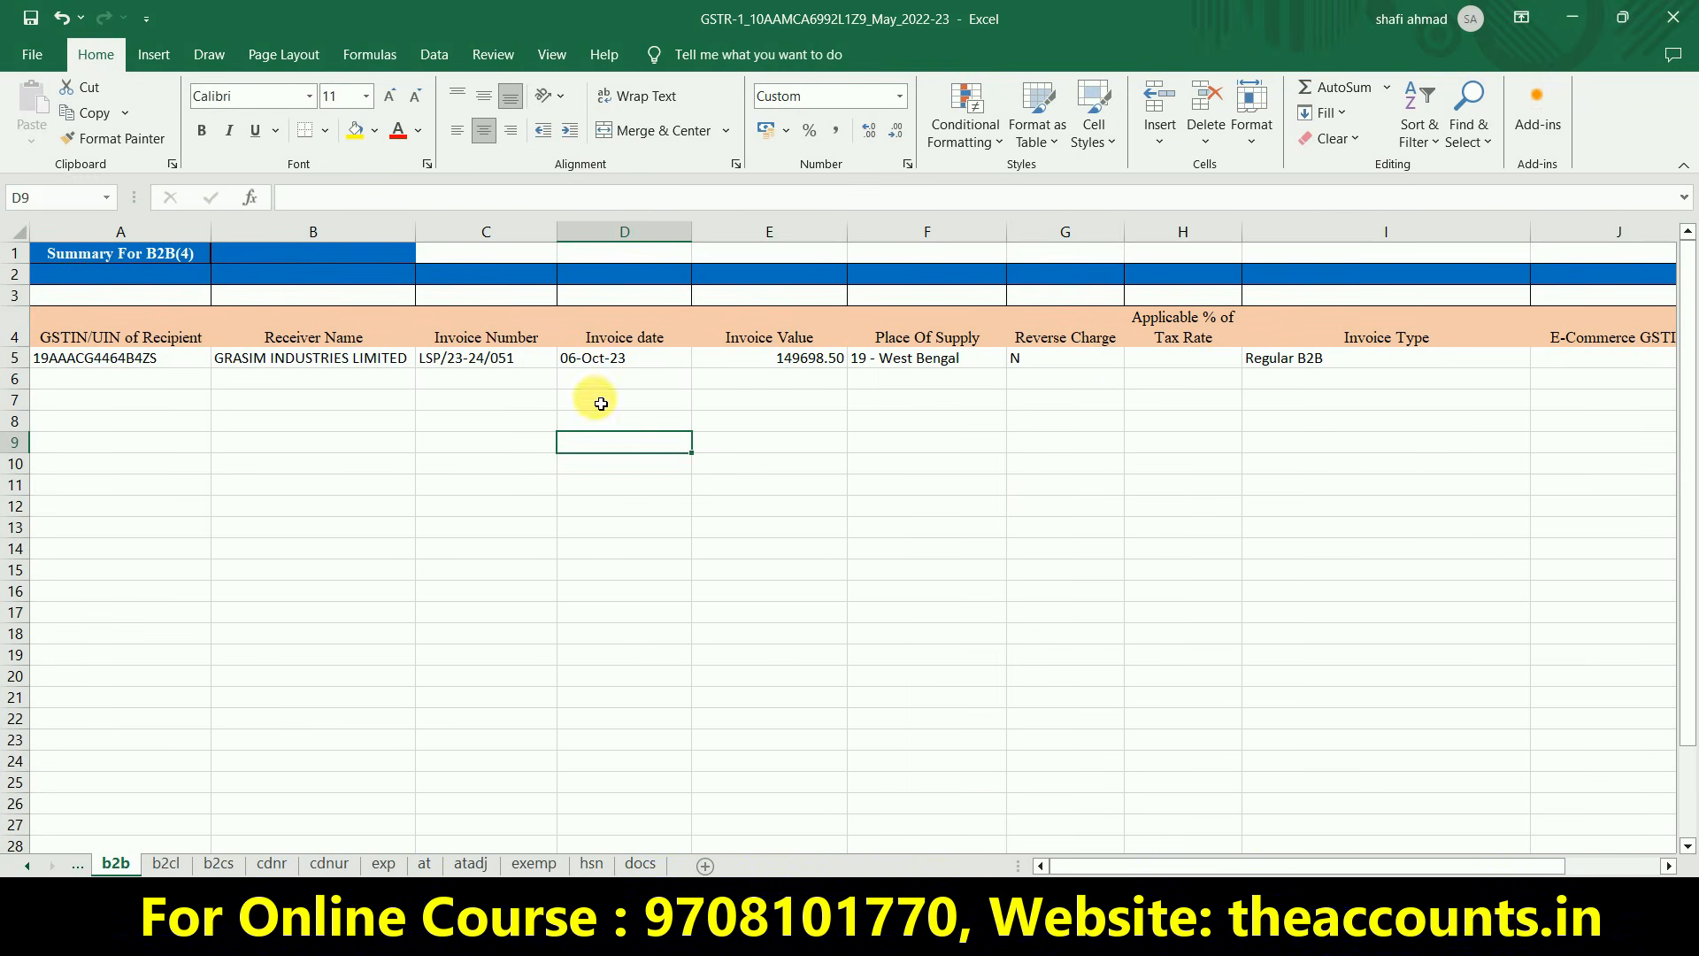
Copy the B2B invoice rows from the LLP GSTR1 Q3 23-24 workbook
click(142, 389)
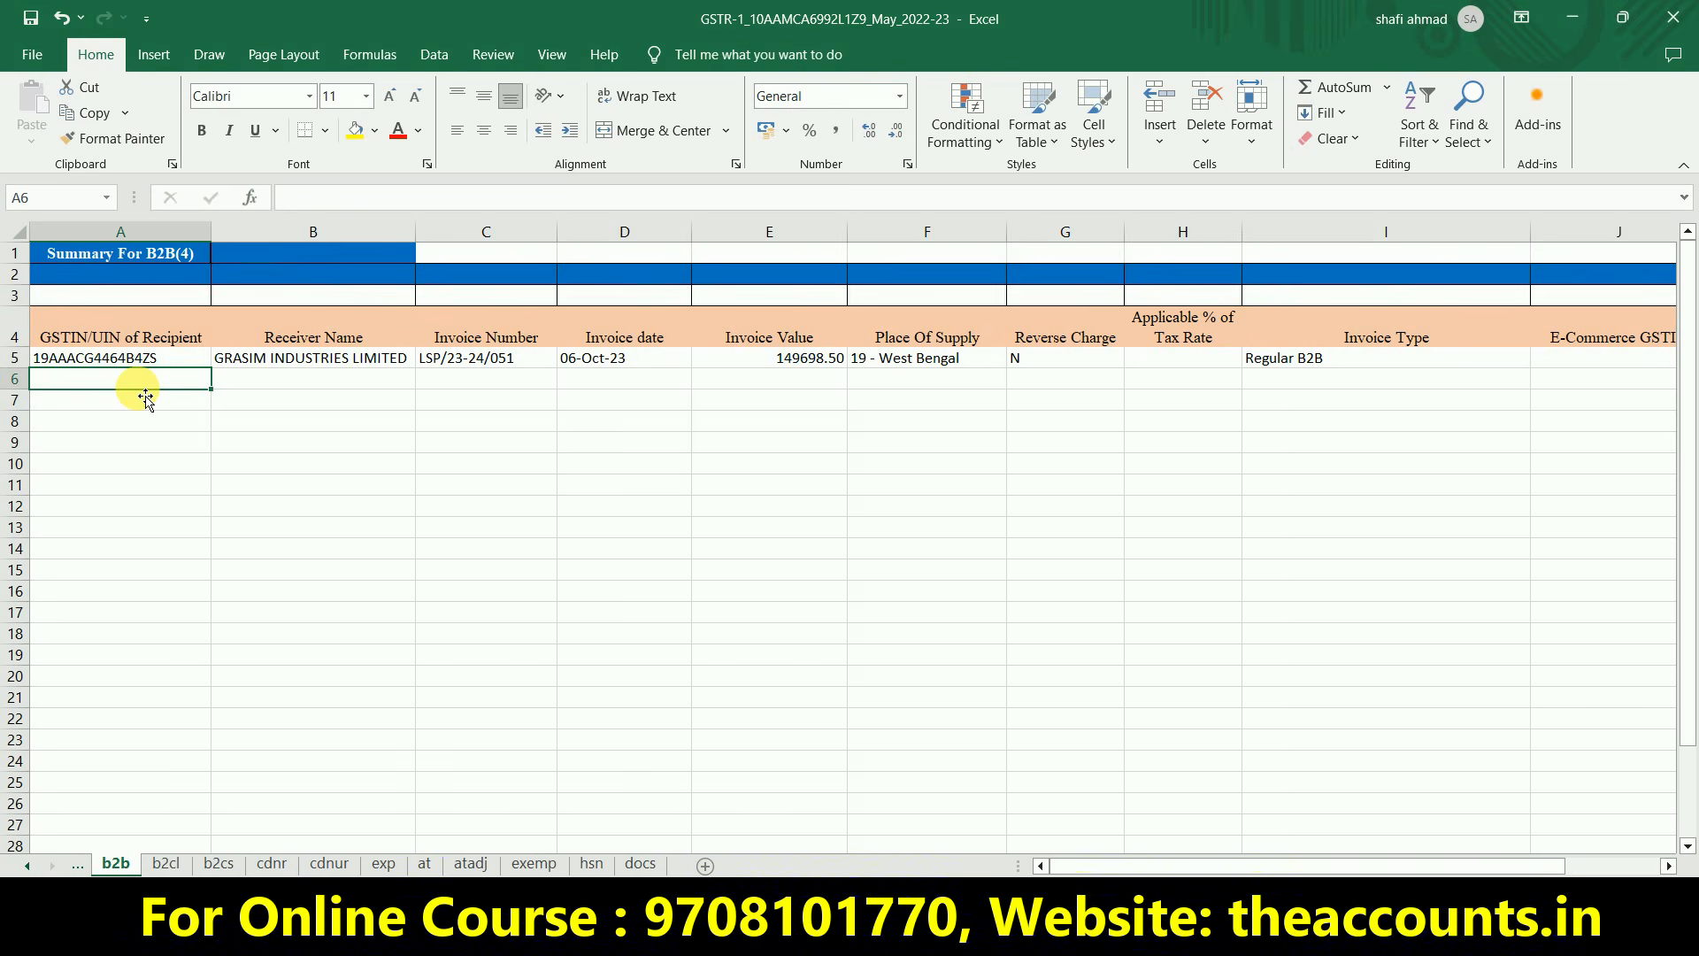
key(alt+Tab)
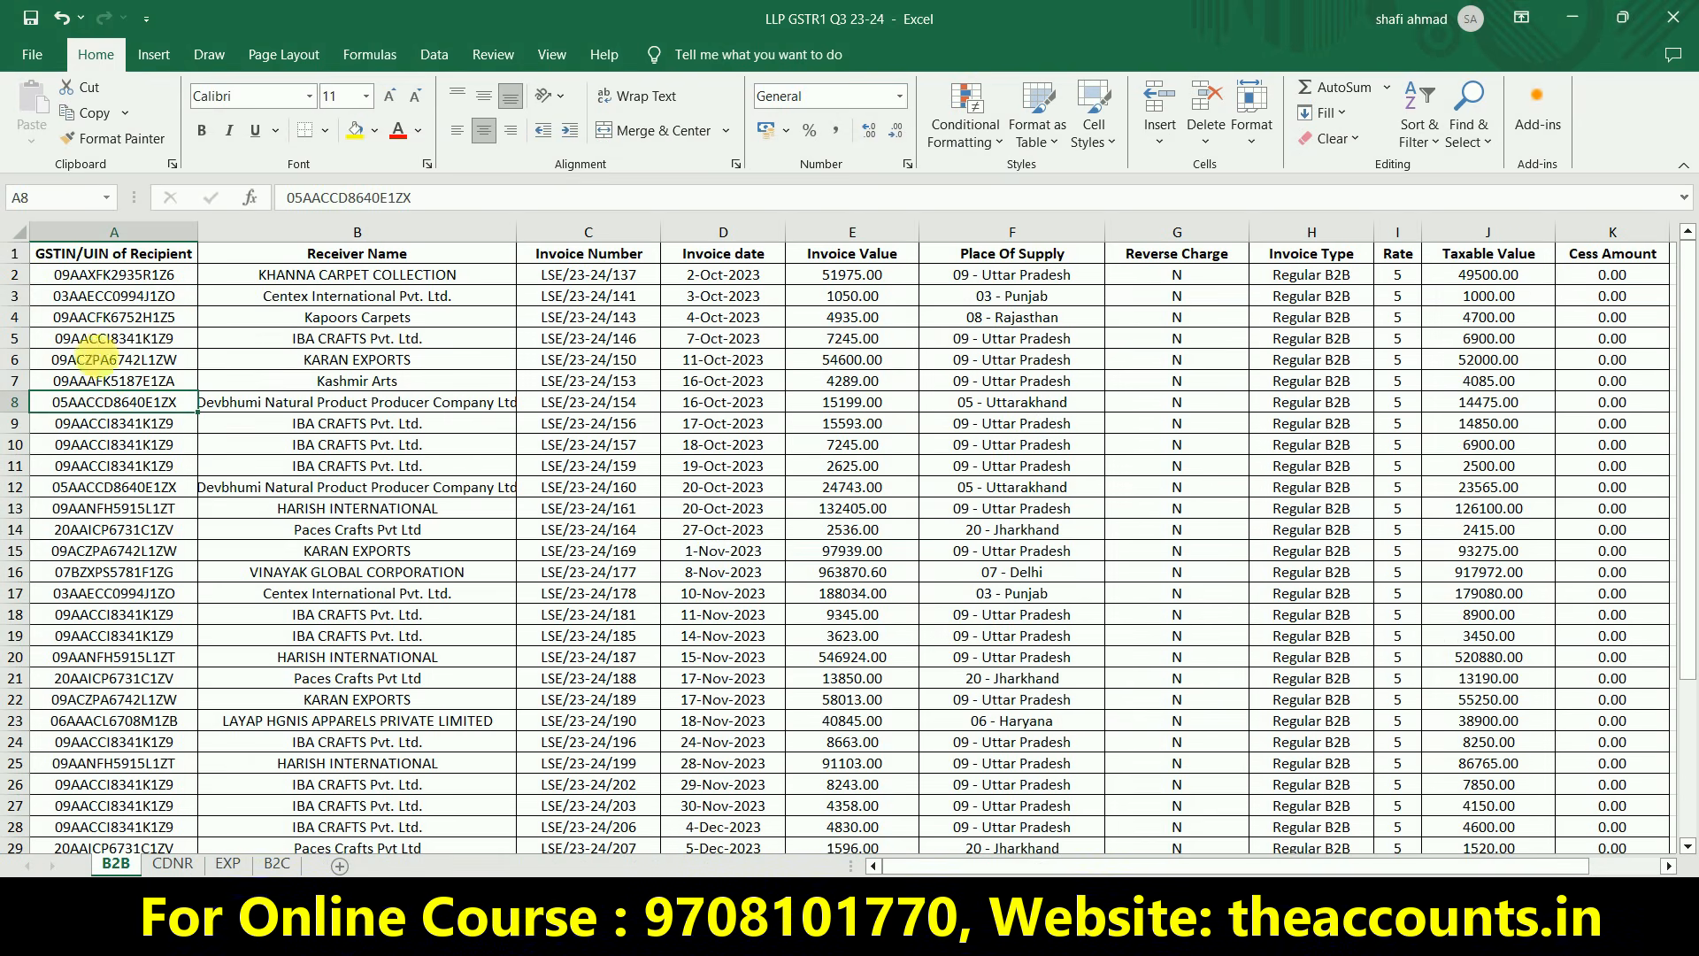
click(105, 284)
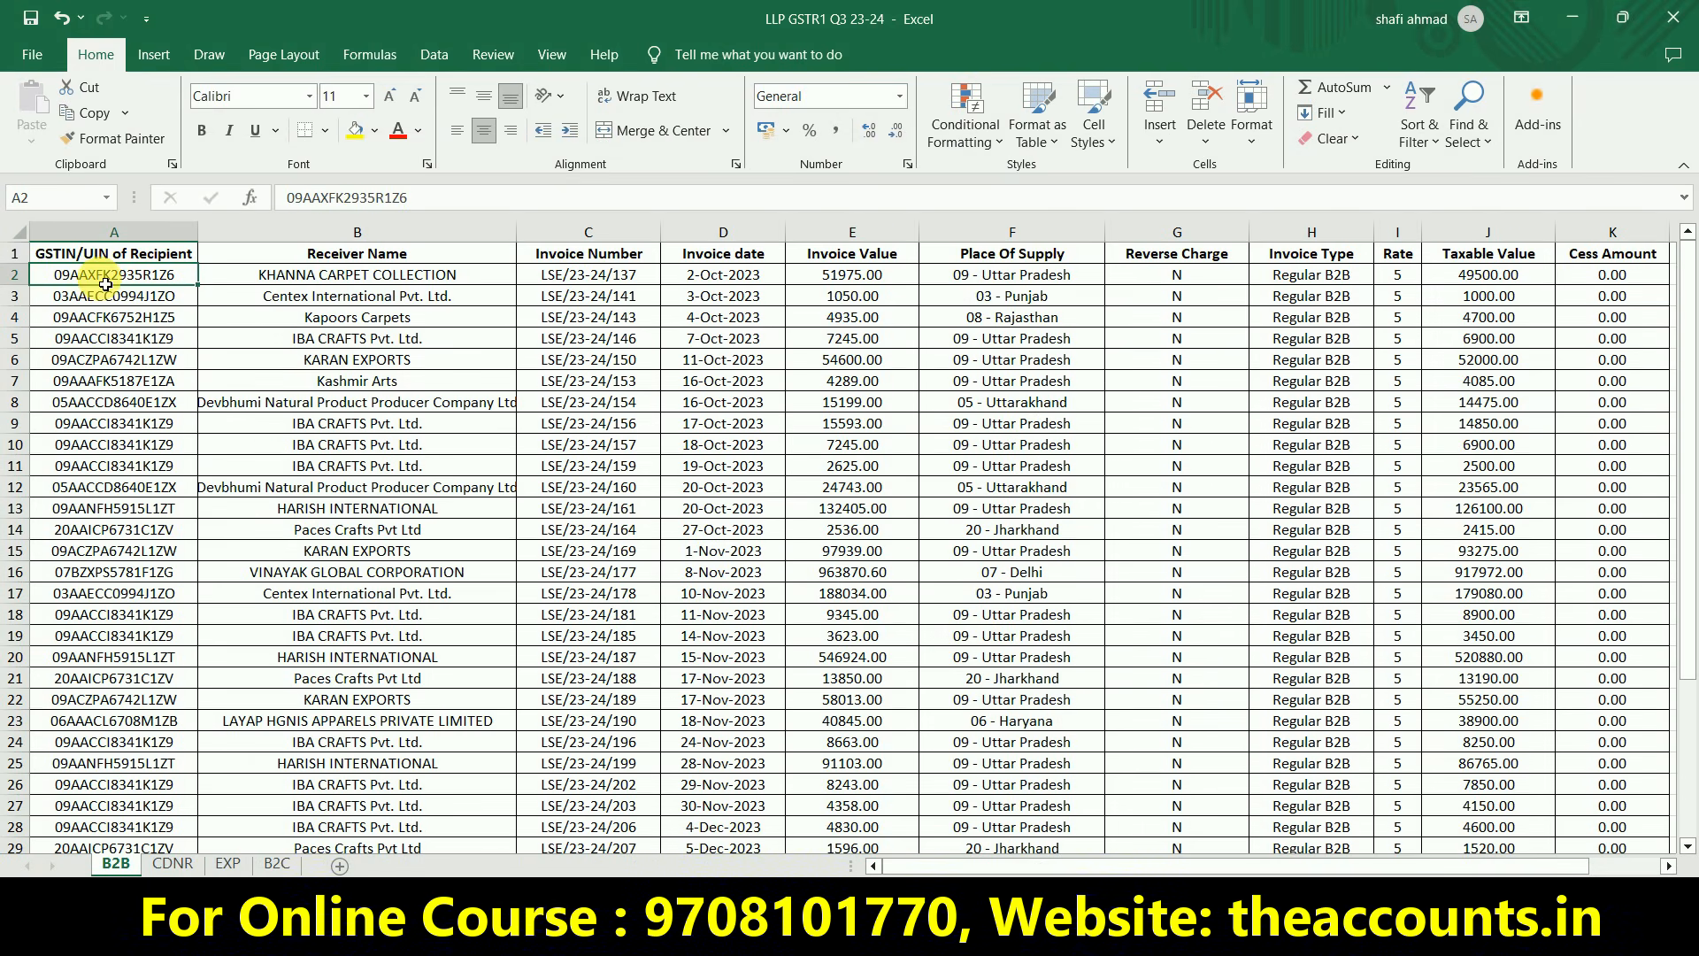
key(Down)
key(Down)
key(Down)
key(Up)
key(Up)
key(Up)
key(Down)
key(Down)
key(Up)
key(Up)
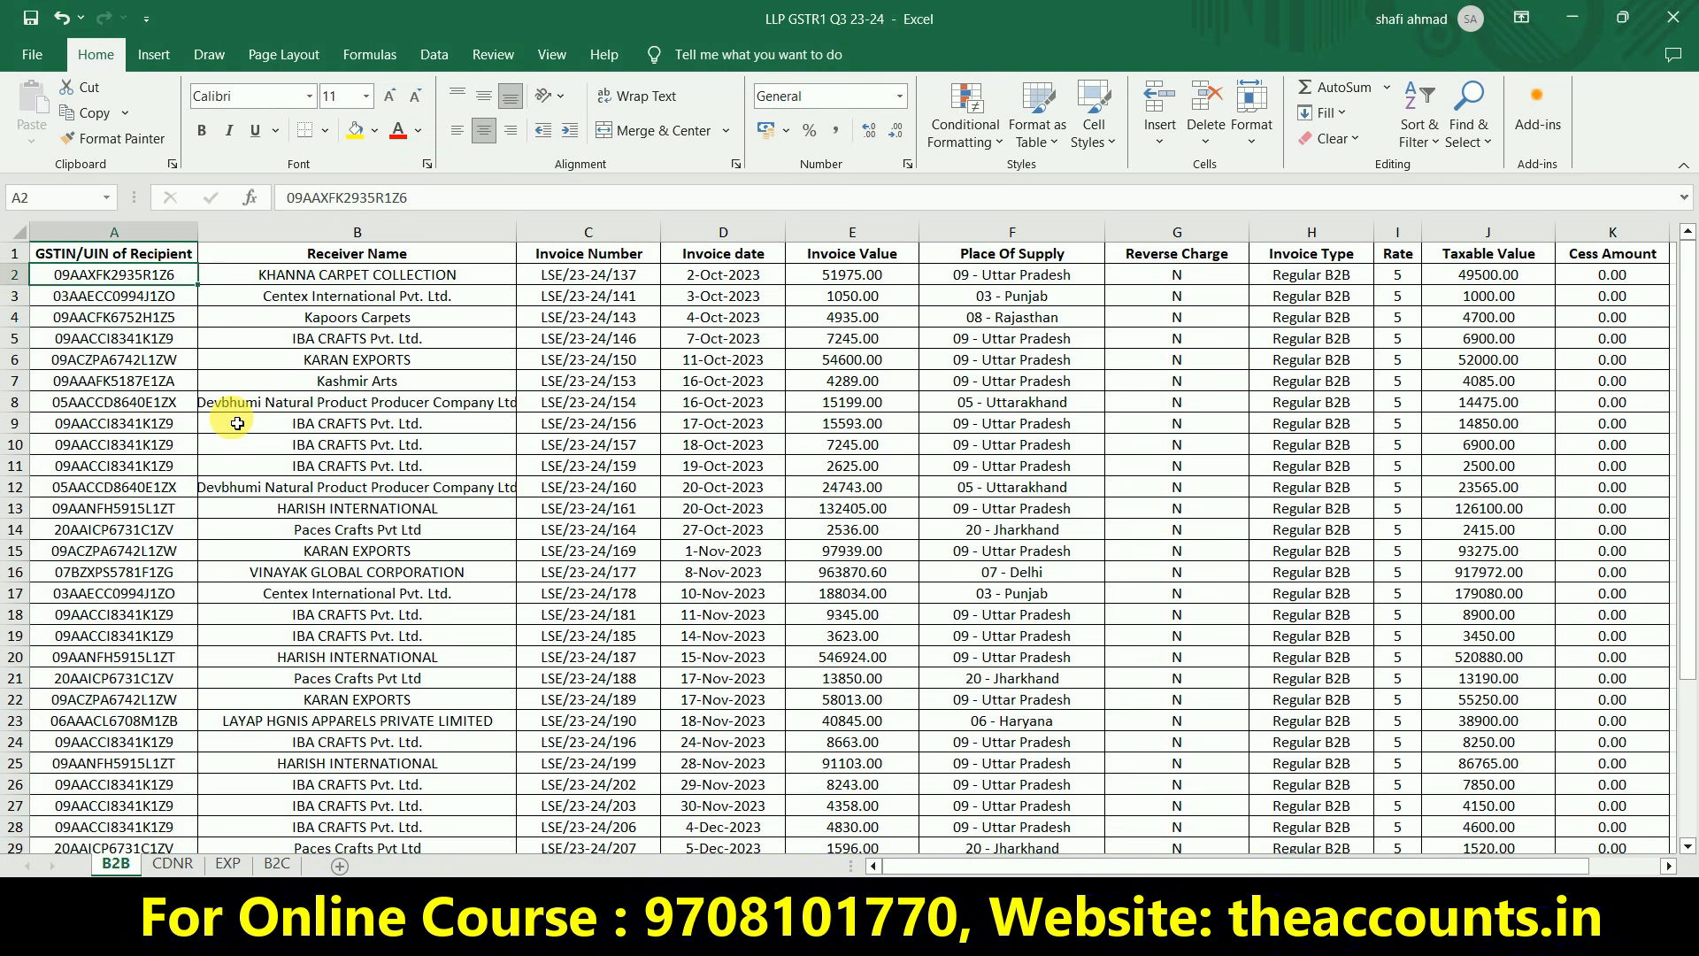
key(ctrl+shift+Right)
key(ctrl+shift+Down)
key(ctrl+c)
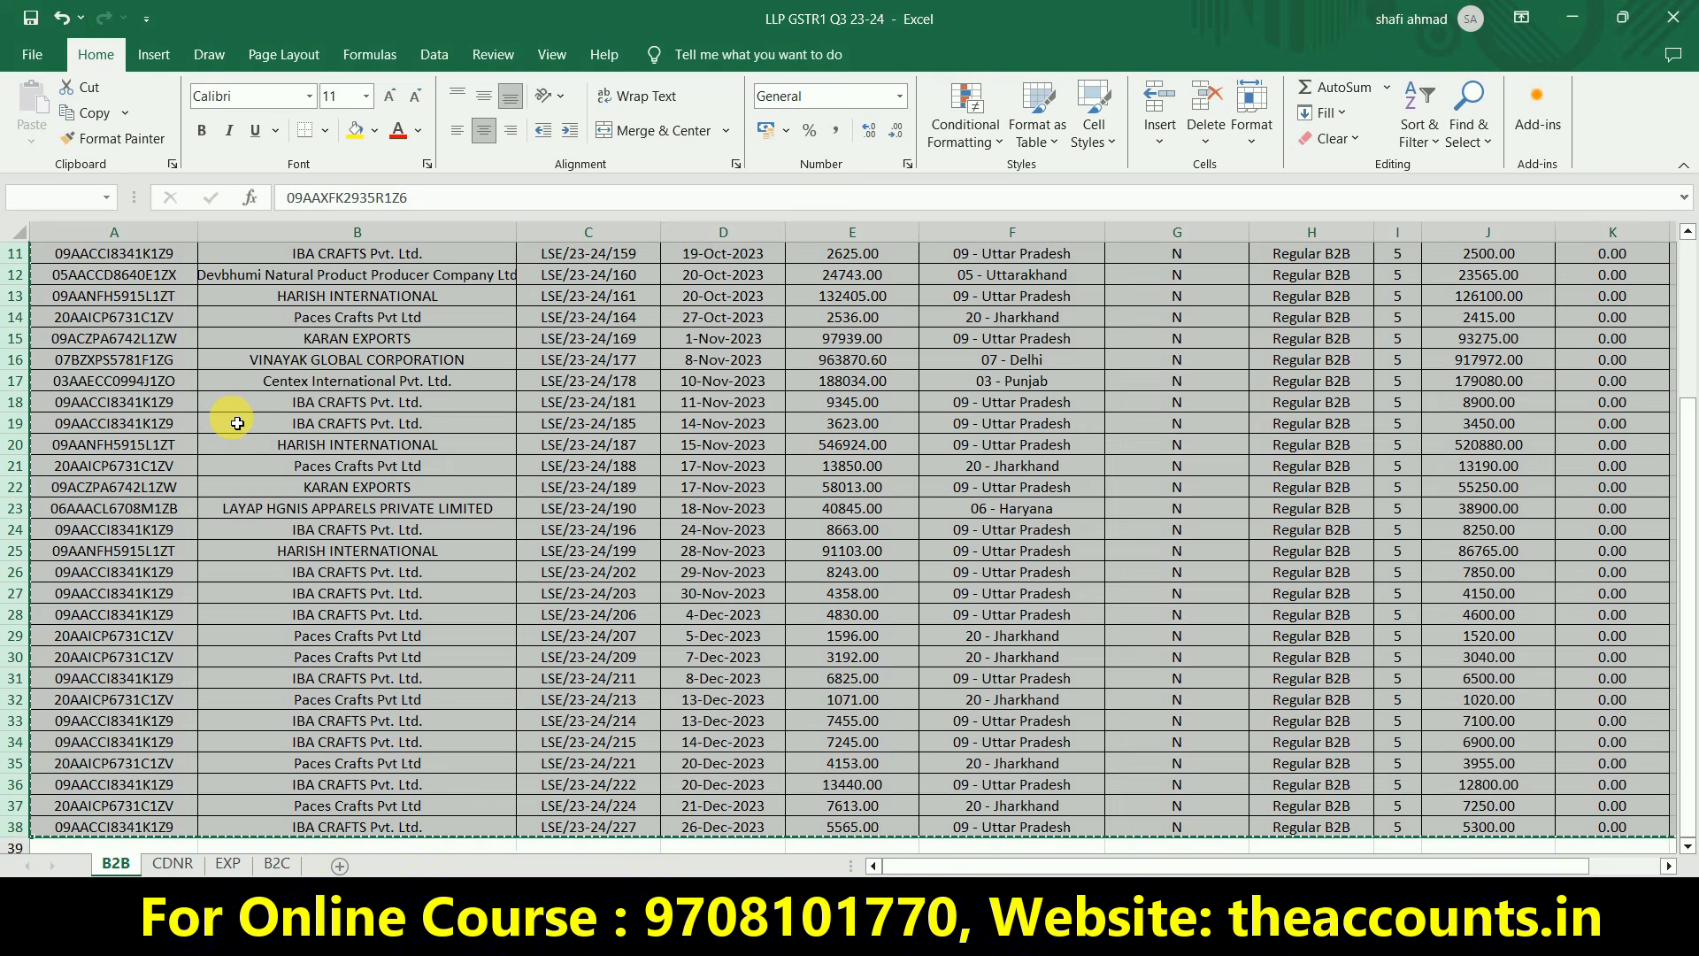
key(alt+Tab)
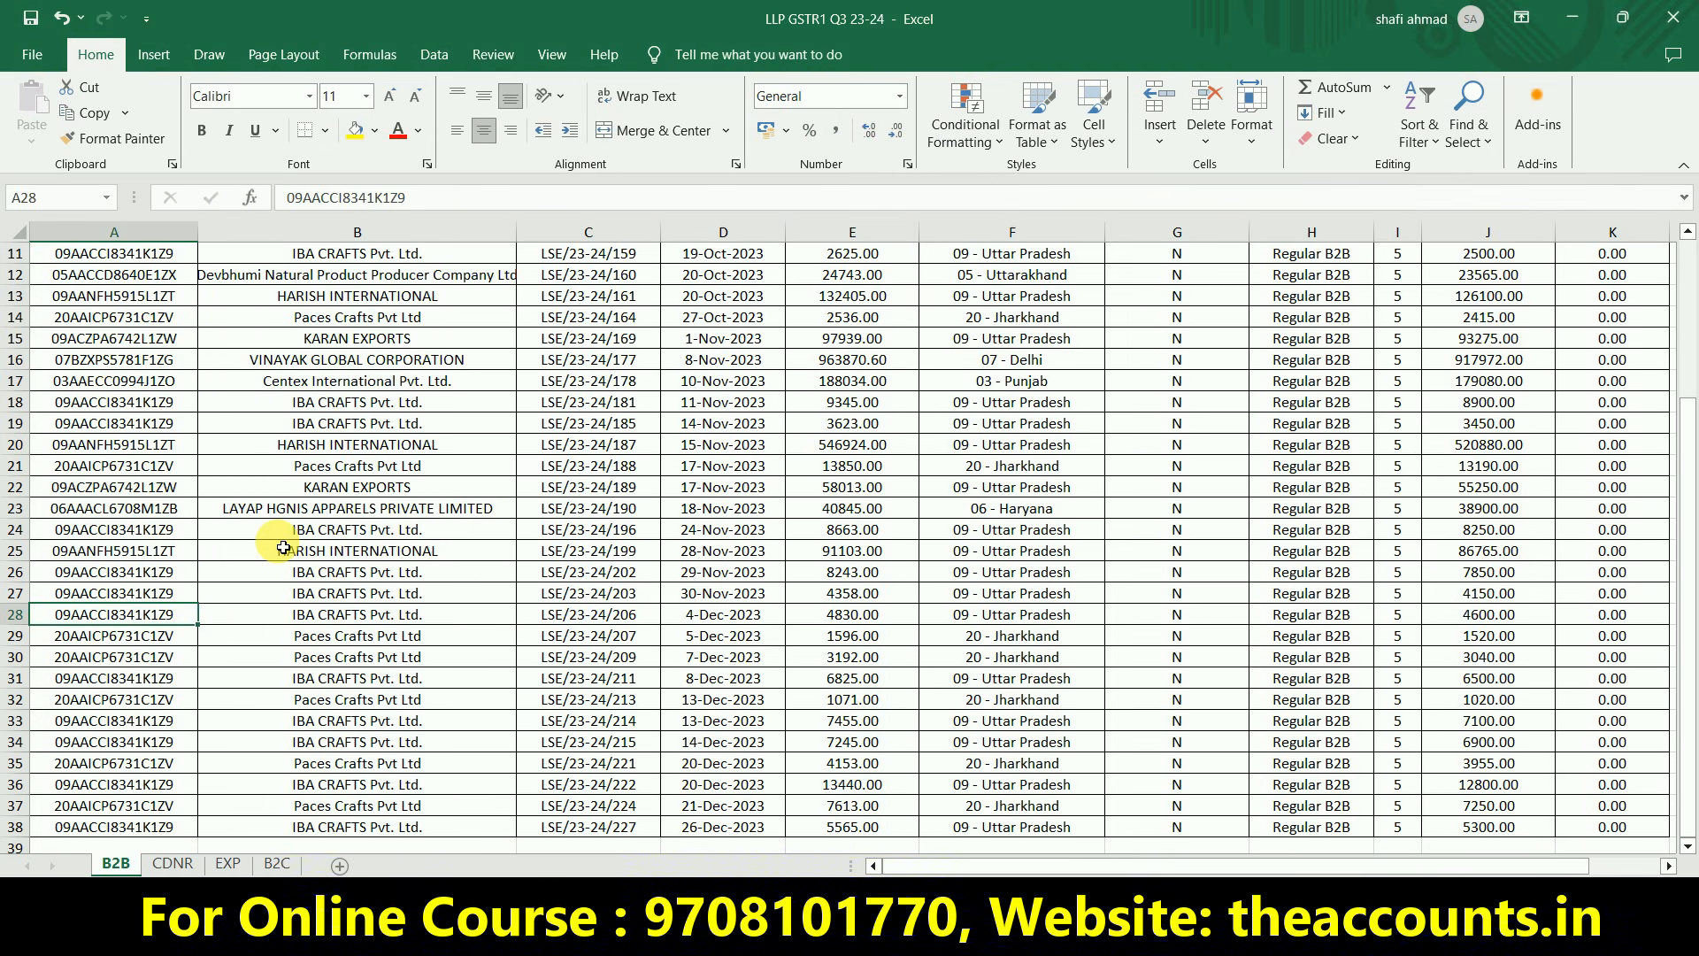
Review the CDNR credit notes and EXP export invoices, then return to the template workbook
click(172, 863)
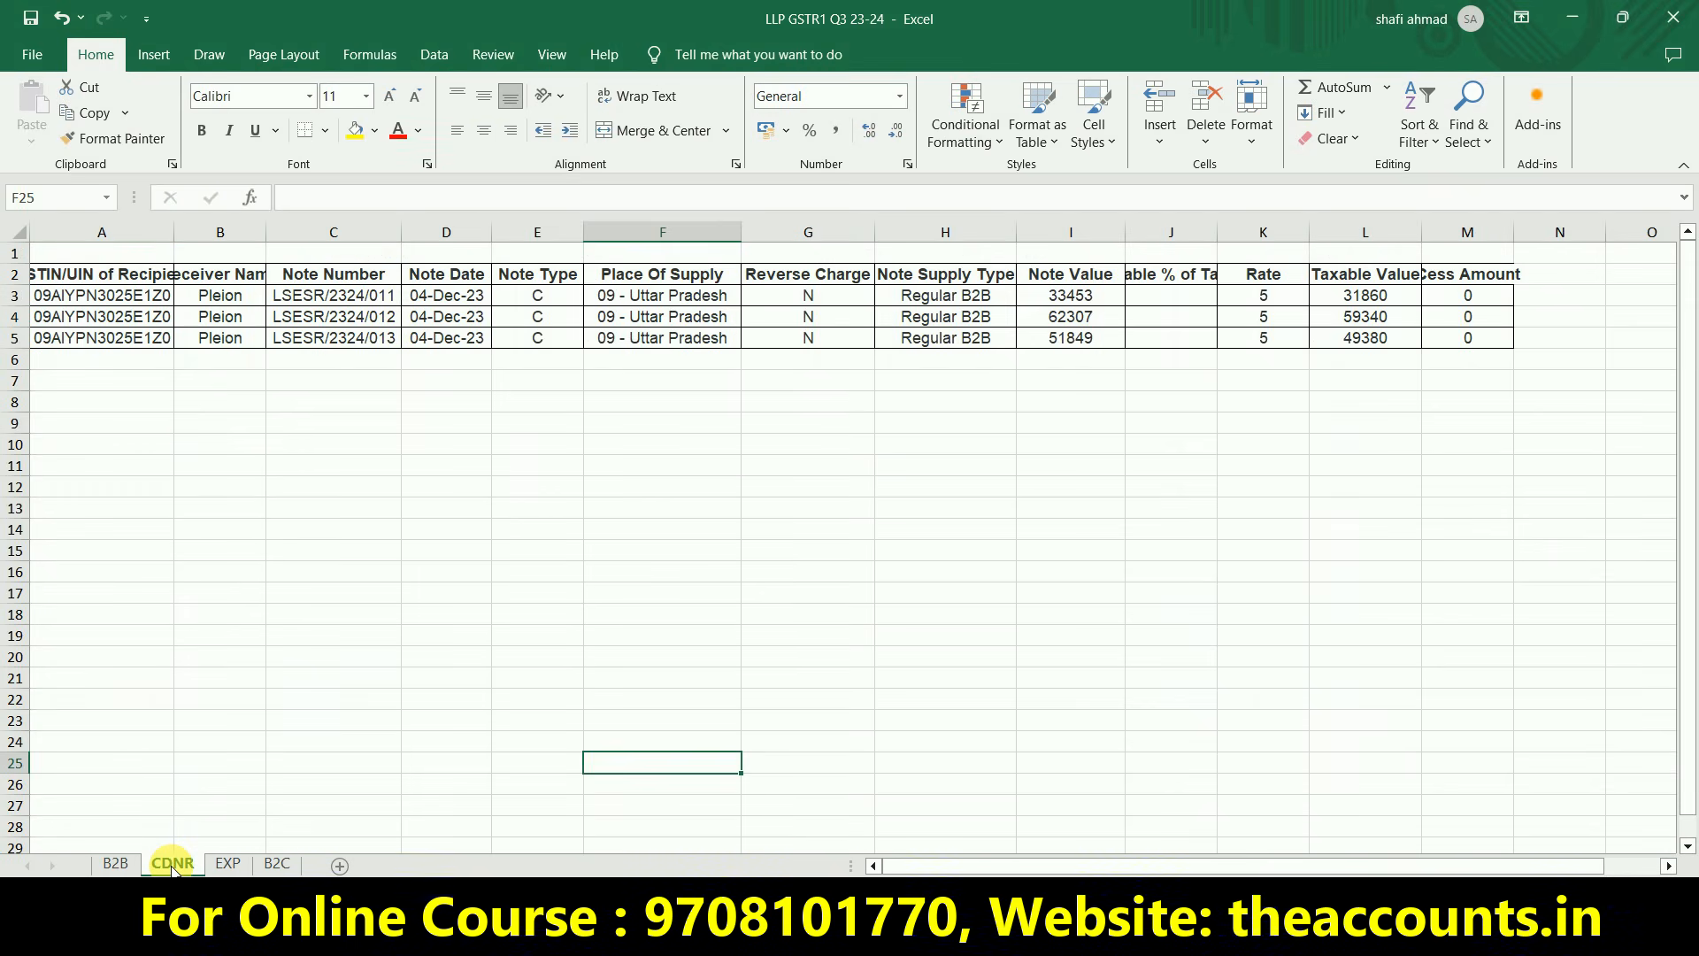
click(190, 441)
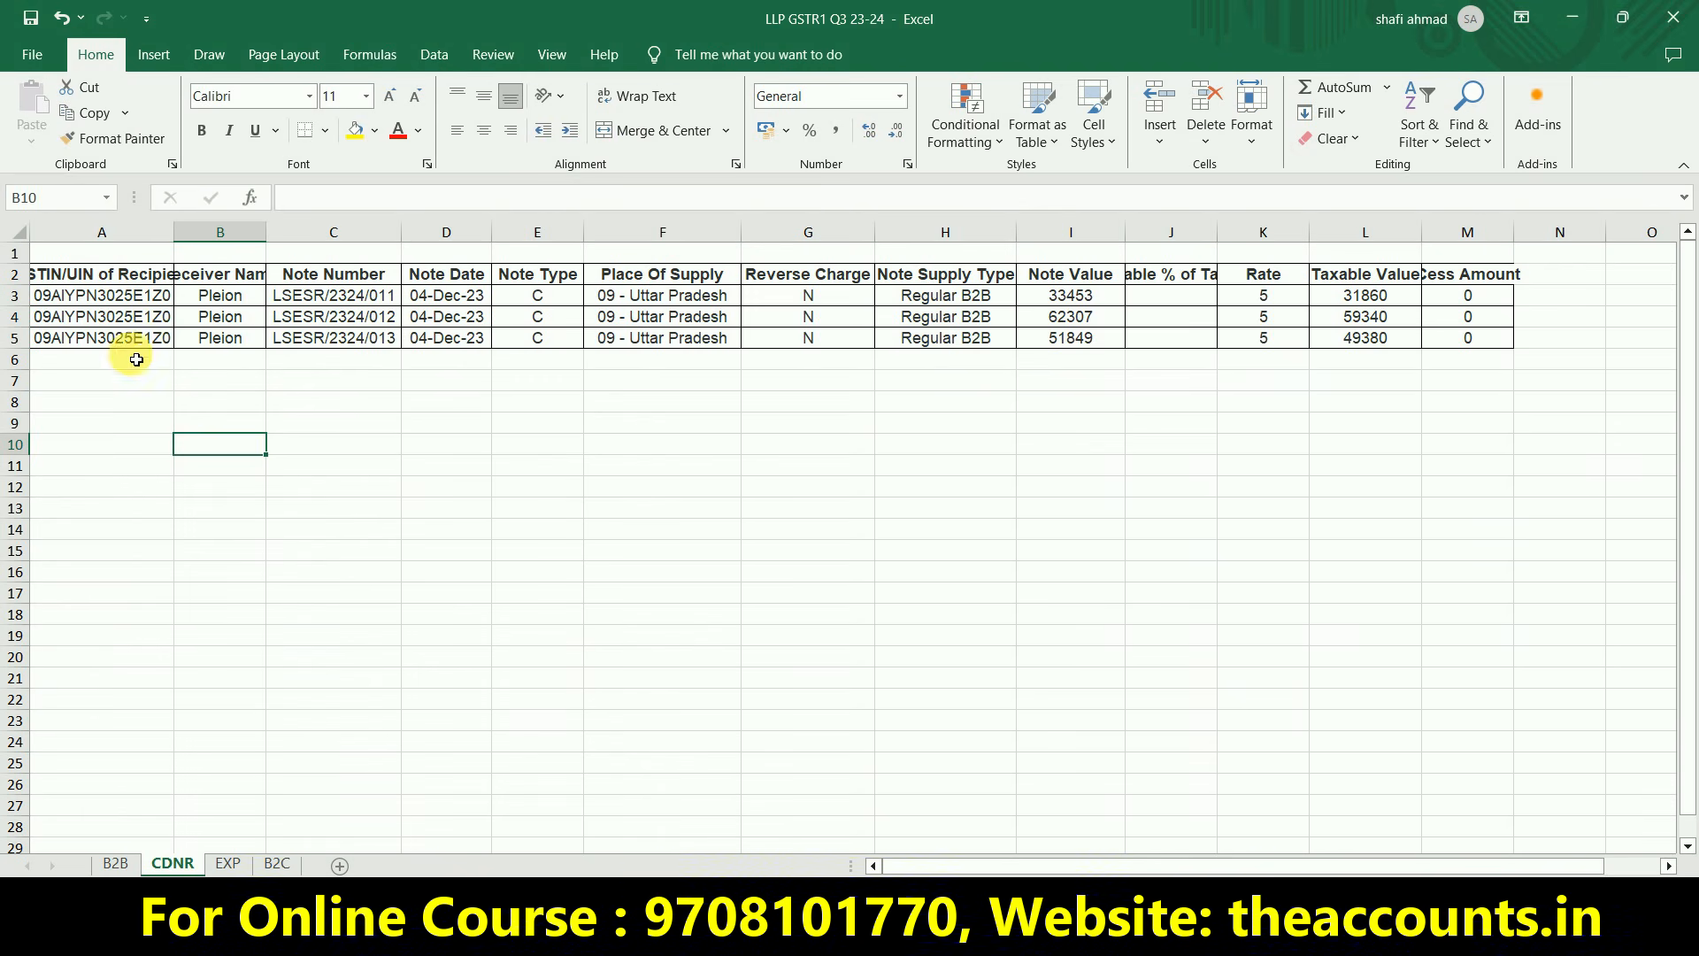
click(129, 297)
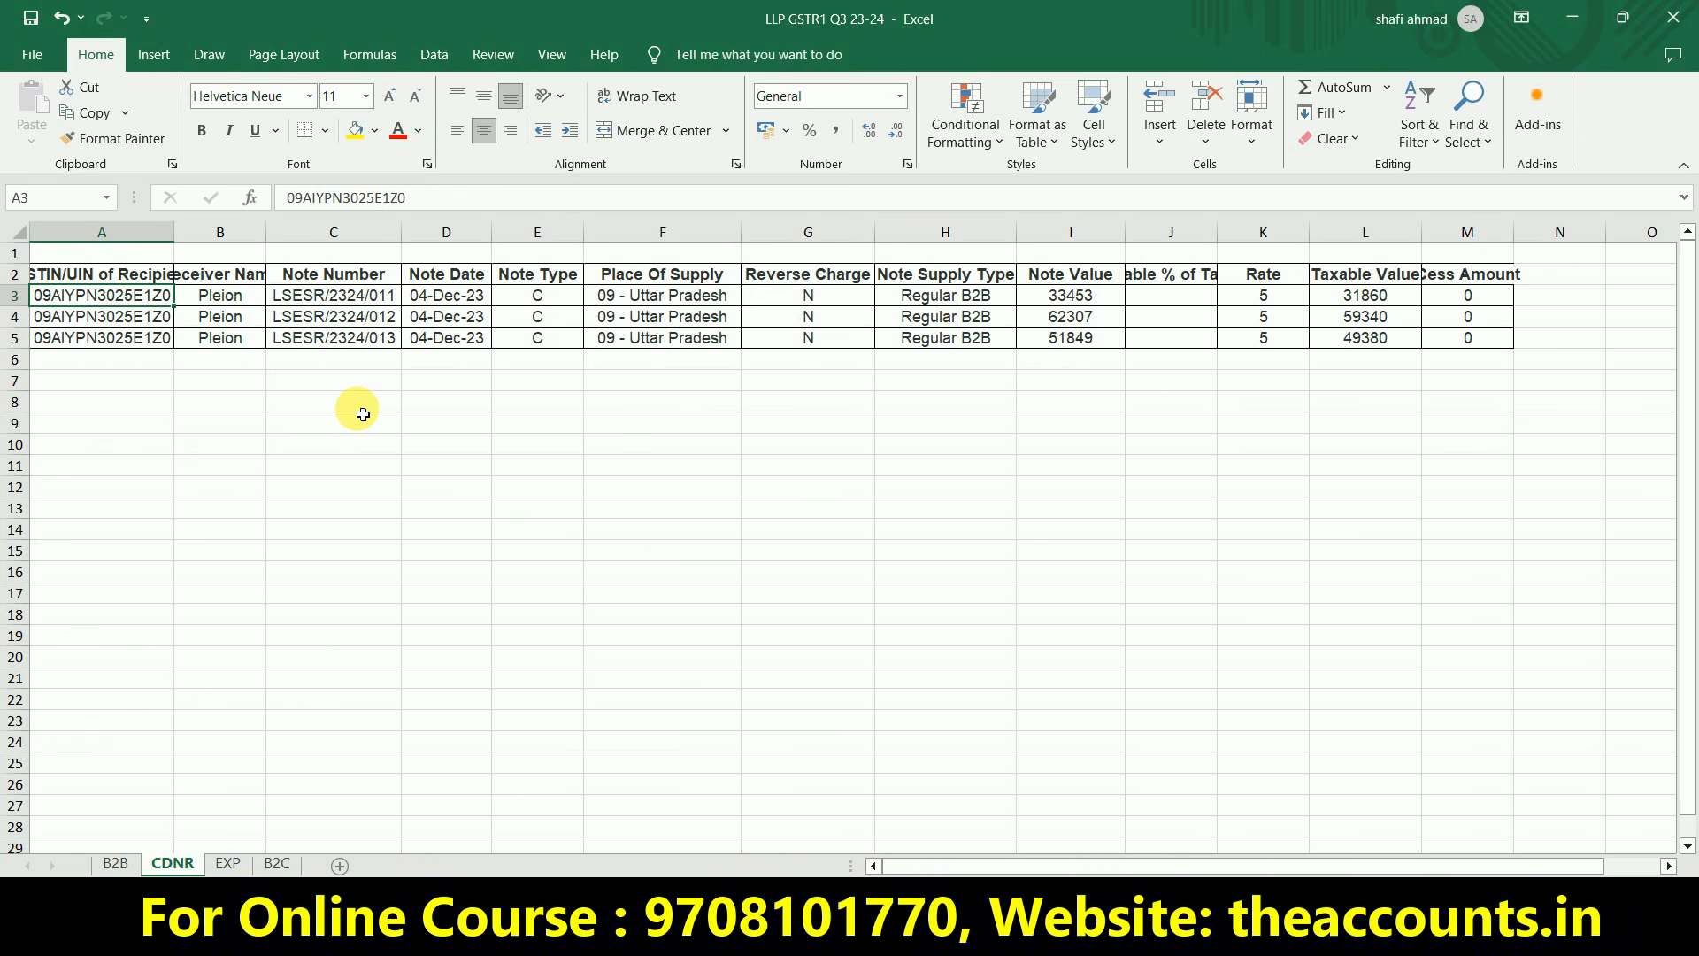
key(ctrl+Page_Down)
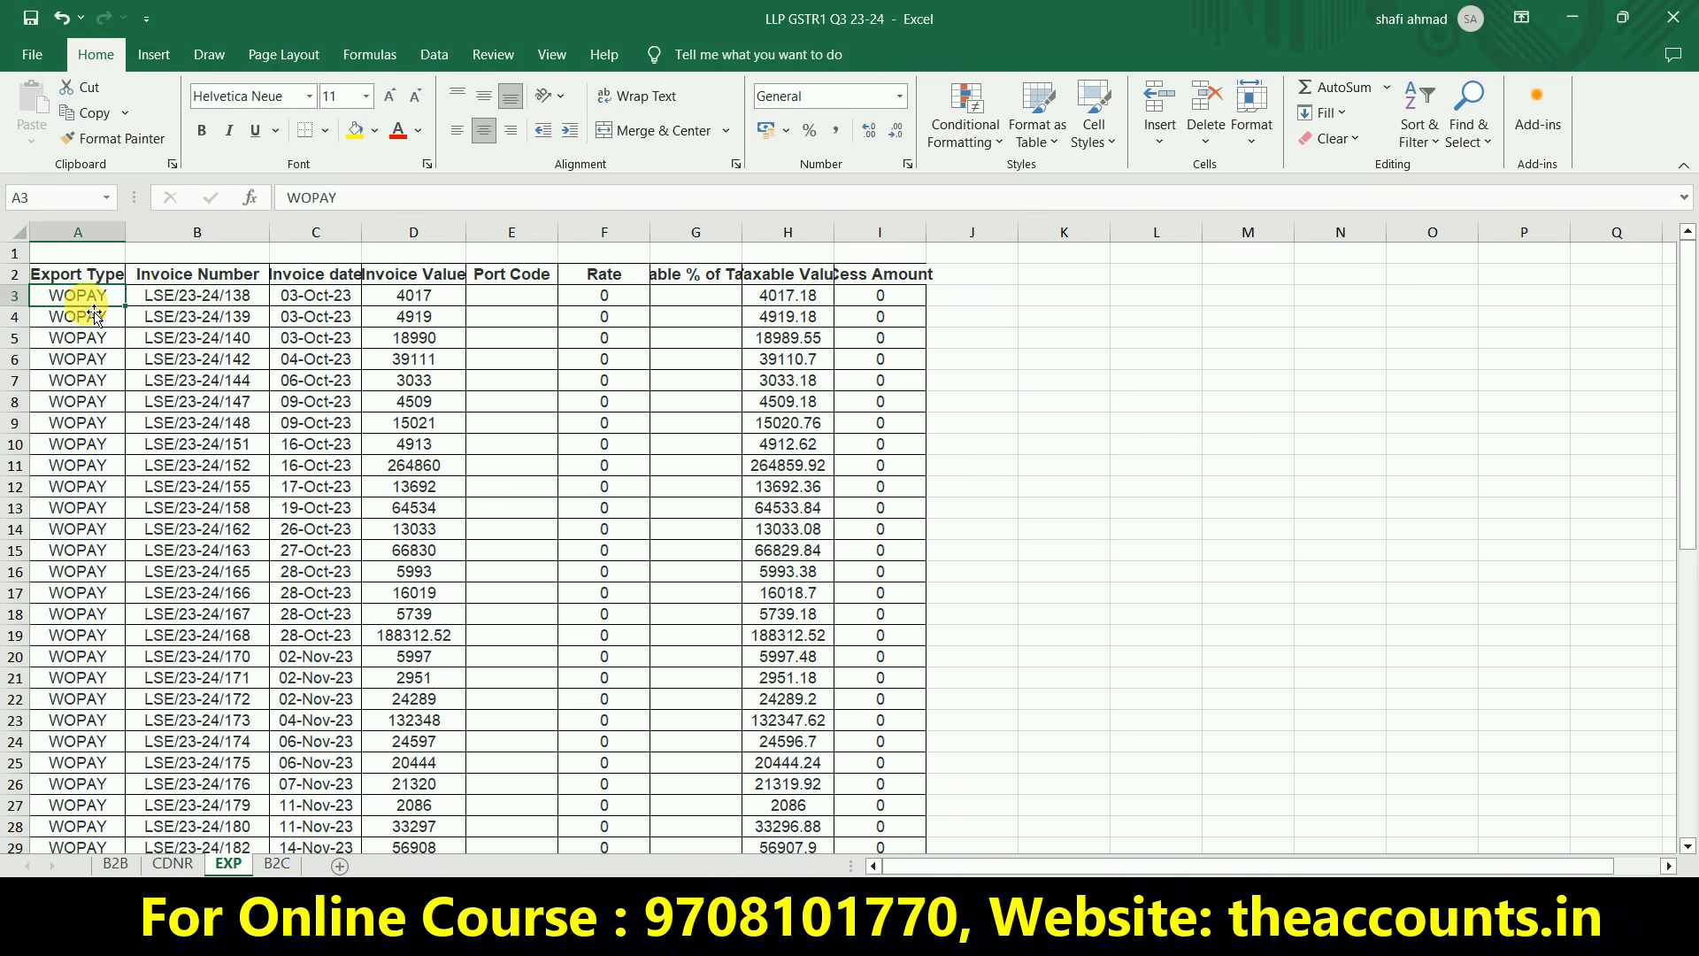
key(alt+Tab)
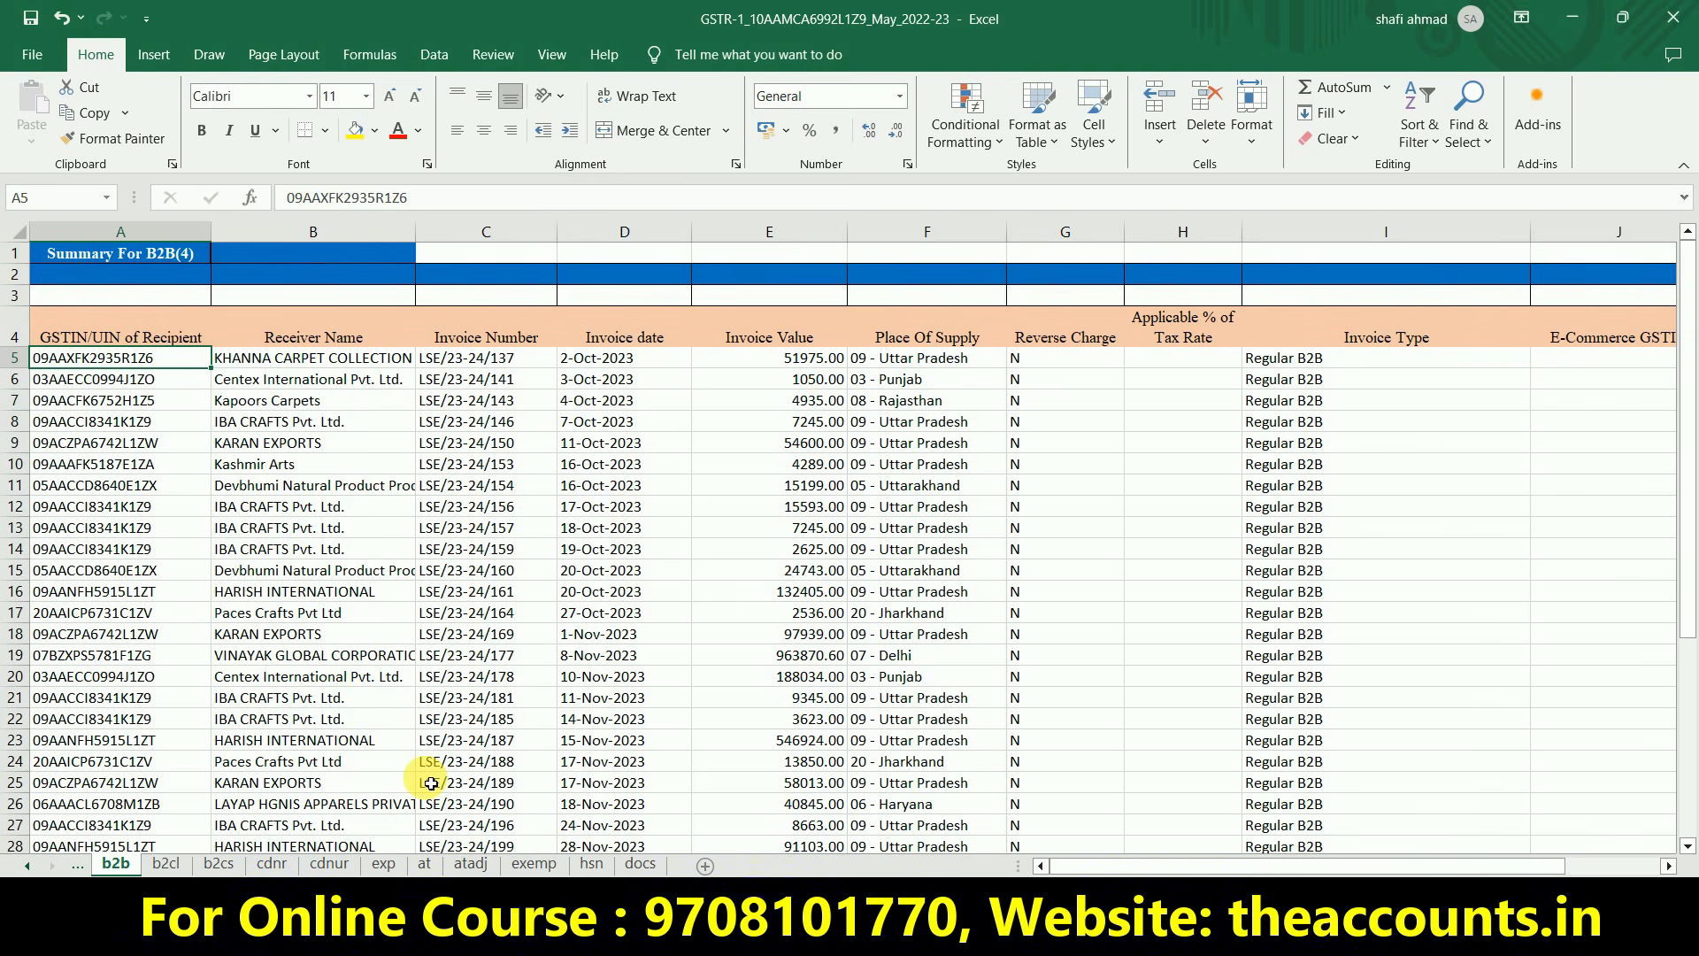
Confirm the 16019 taxable value in exp cell I19, then close the template workbook
click(383, 864)
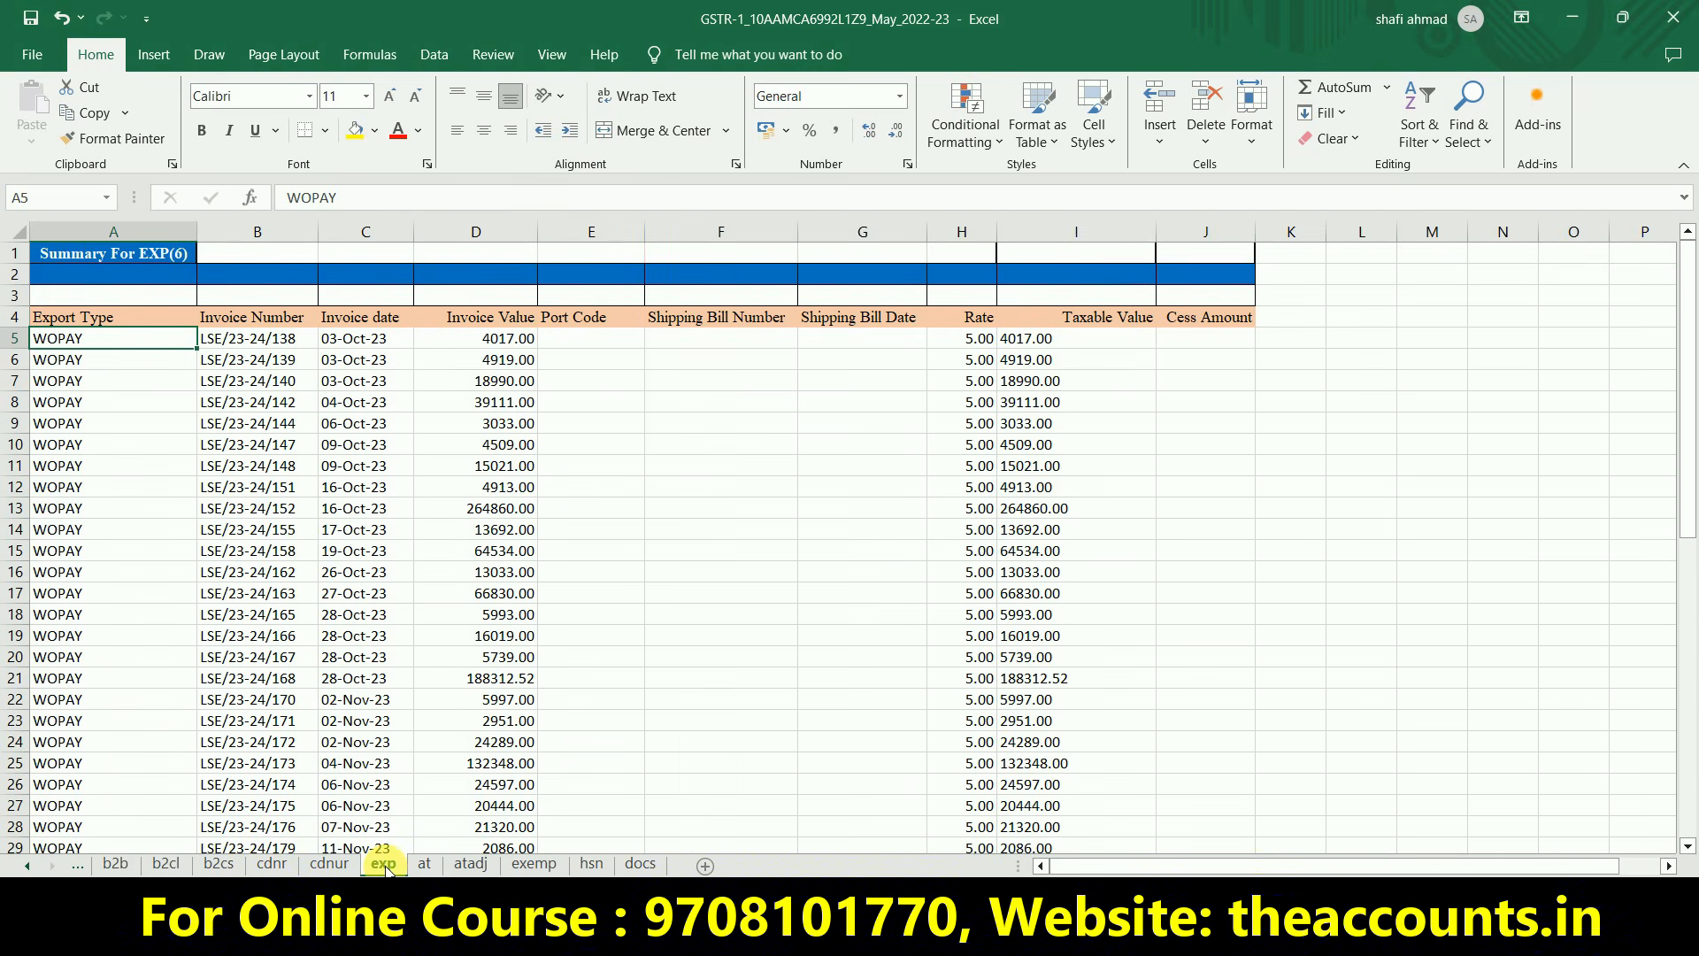
double_click(1084, 636)
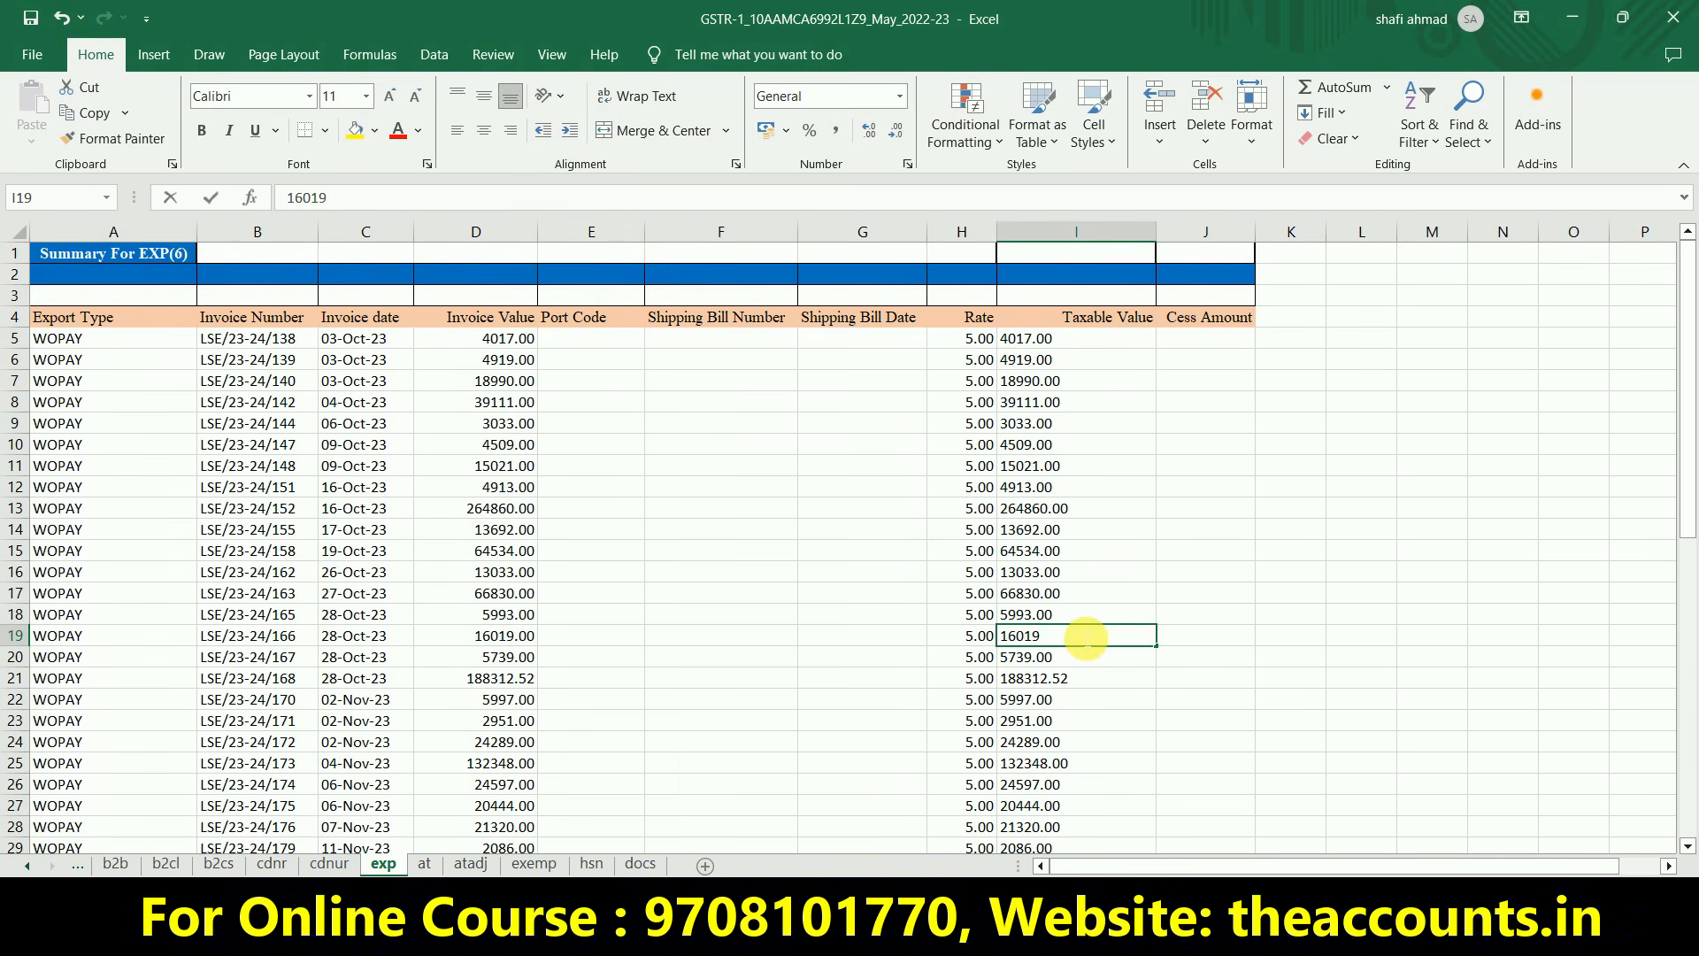
key(ctrl+Return)
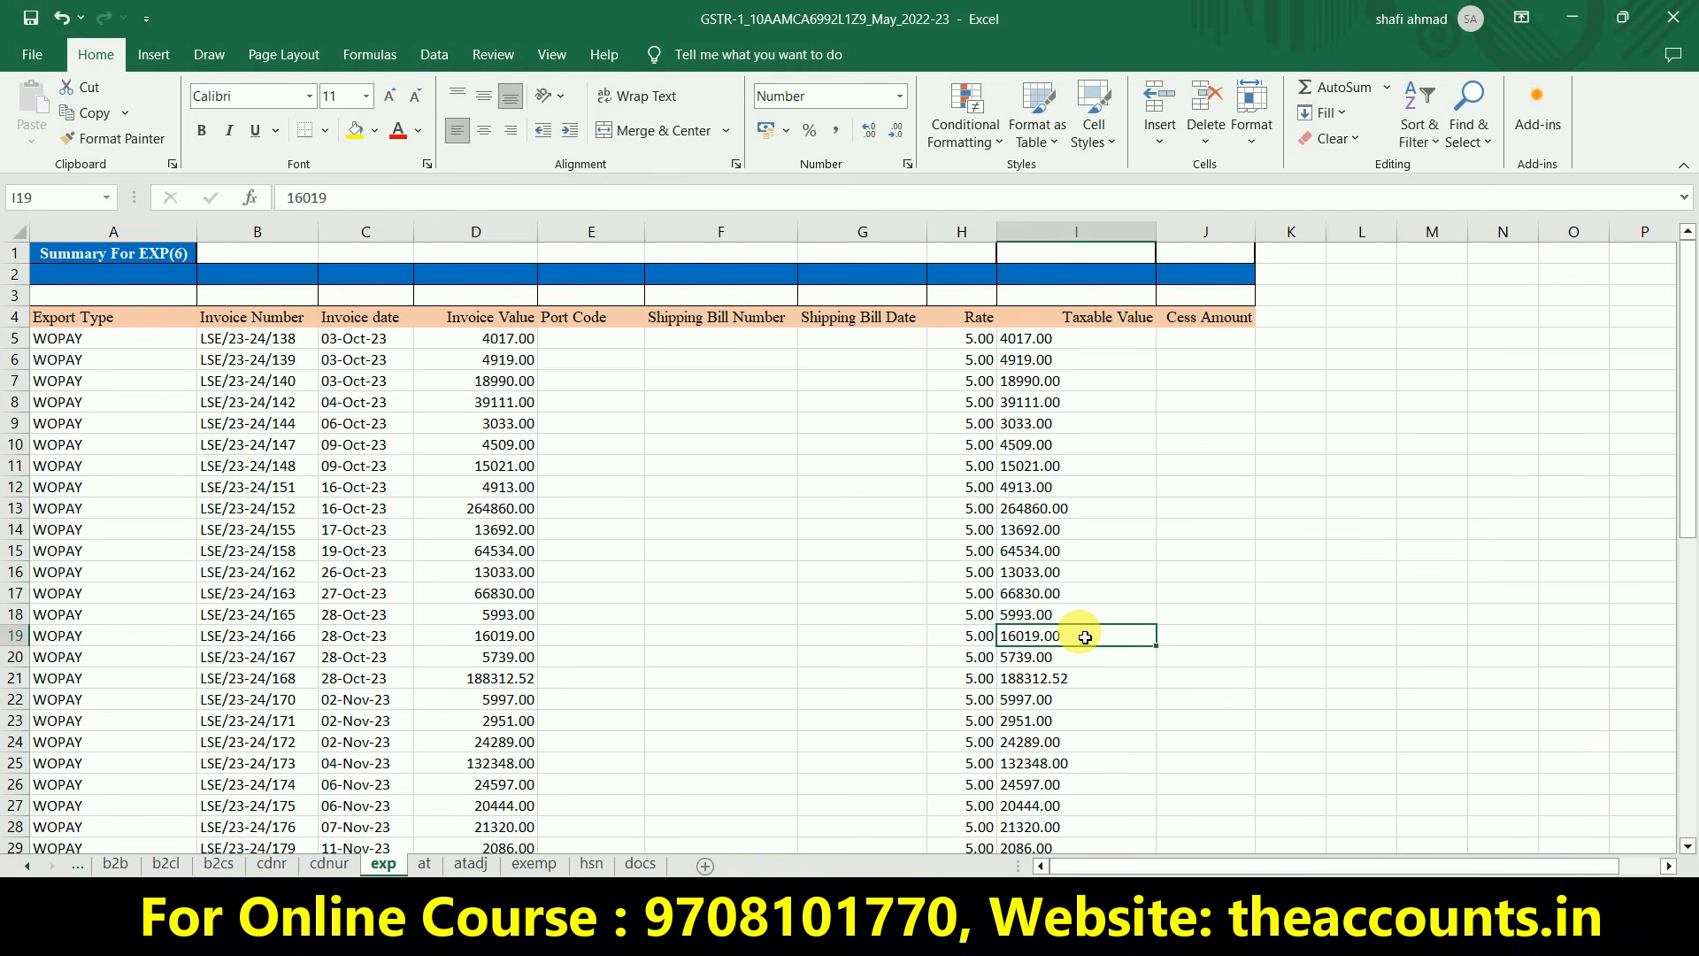
click(1232, 407)
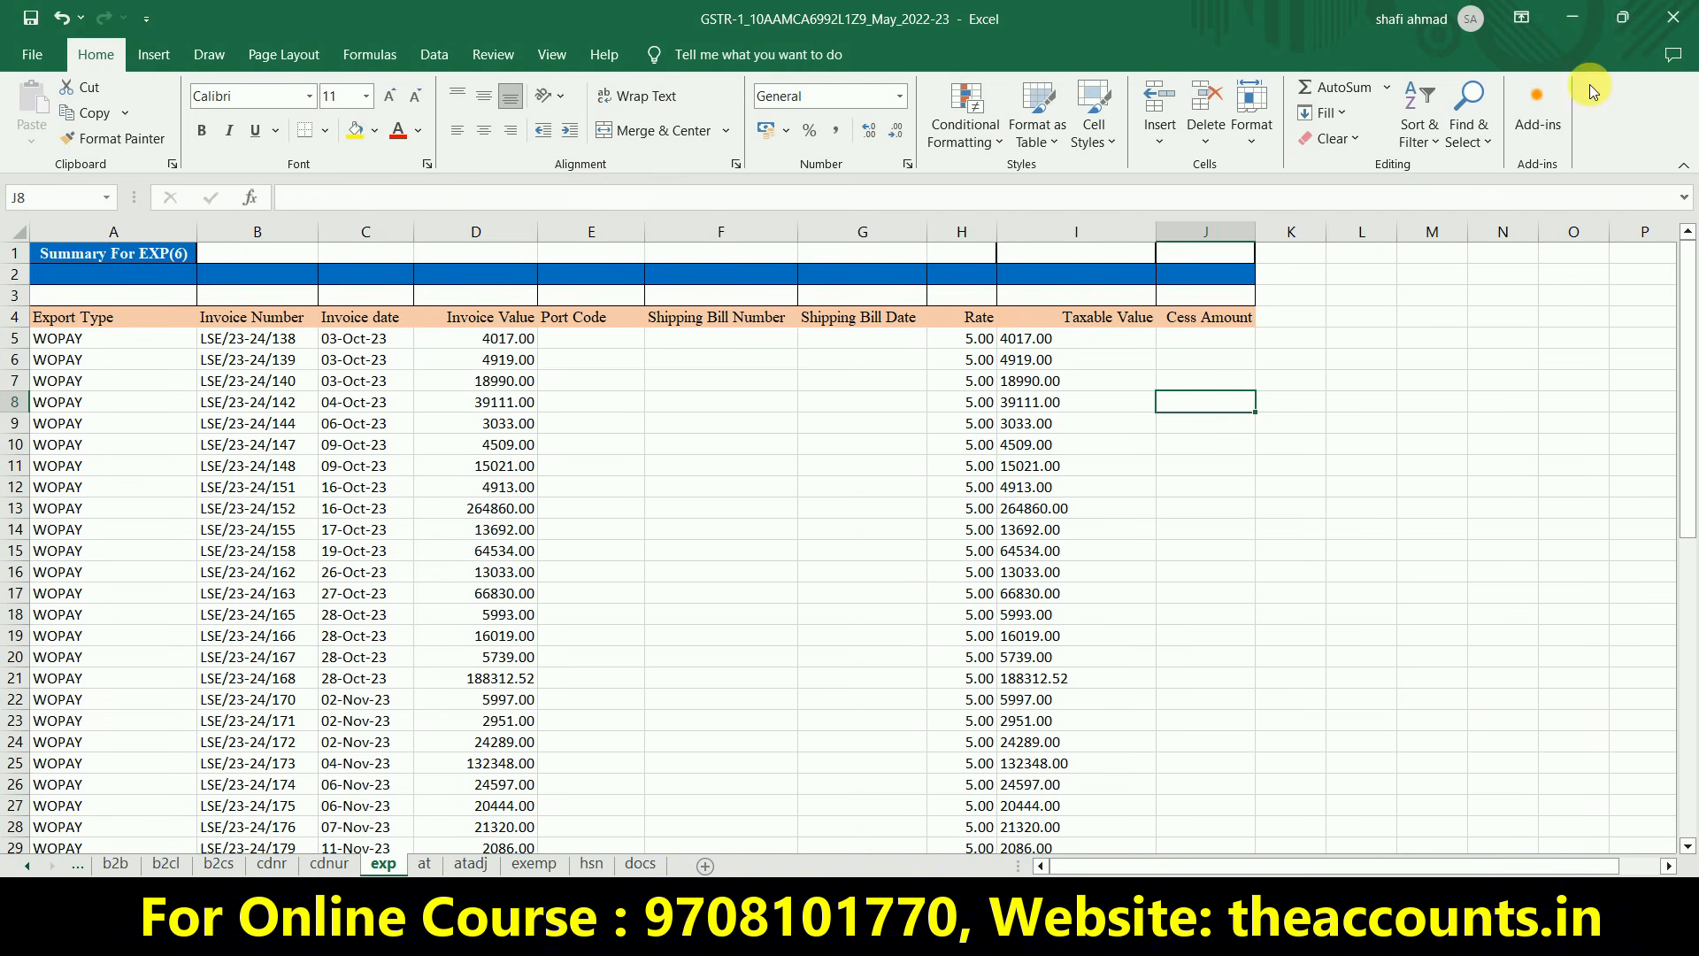
click(1672, 18)
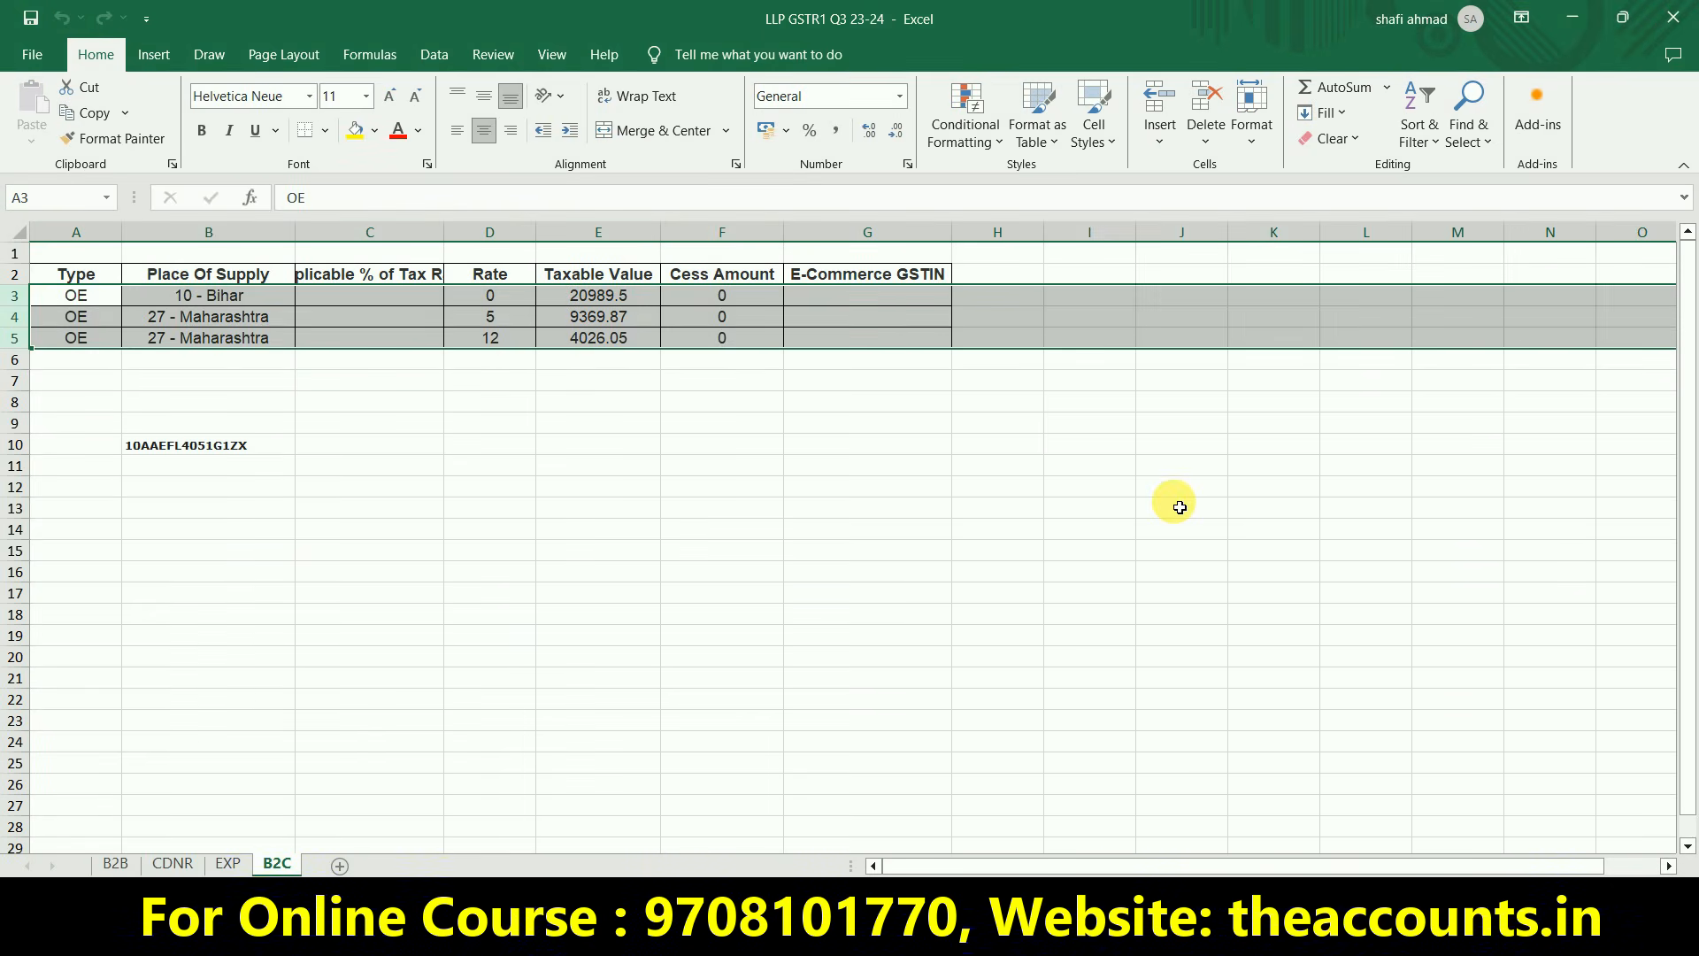
key(alt+Tab)
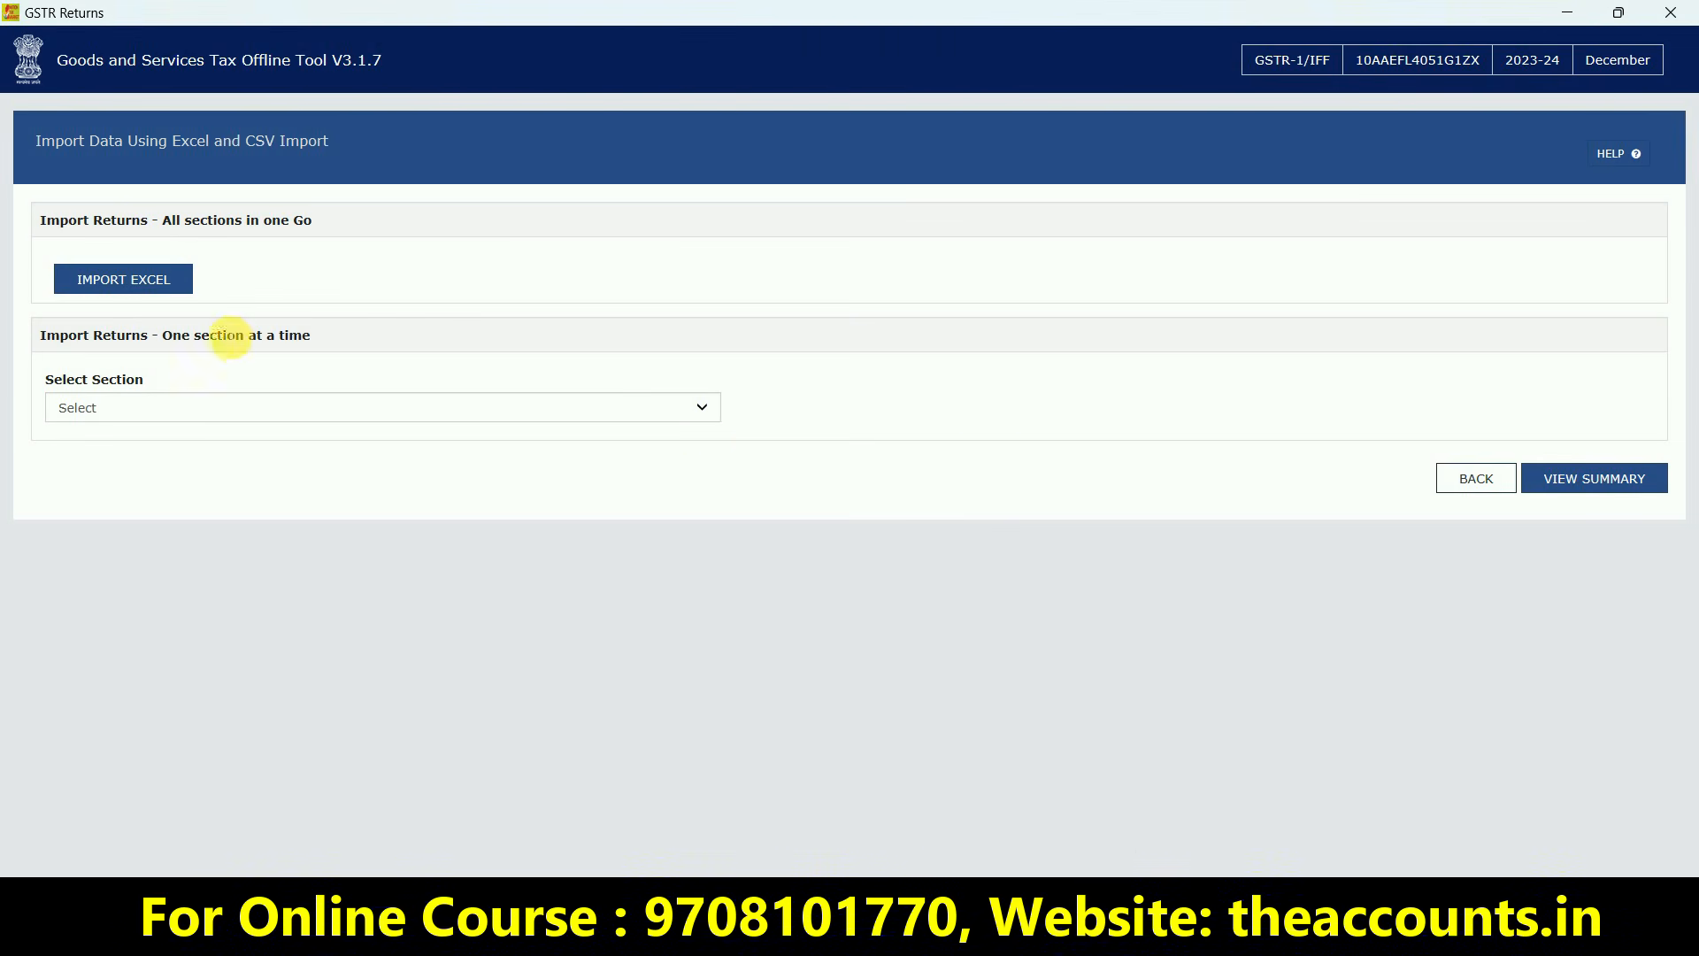
Import the GSTR-1 Excel file from Desktop > Batch 15.09.2022 and save the imported data
click(135, 288)
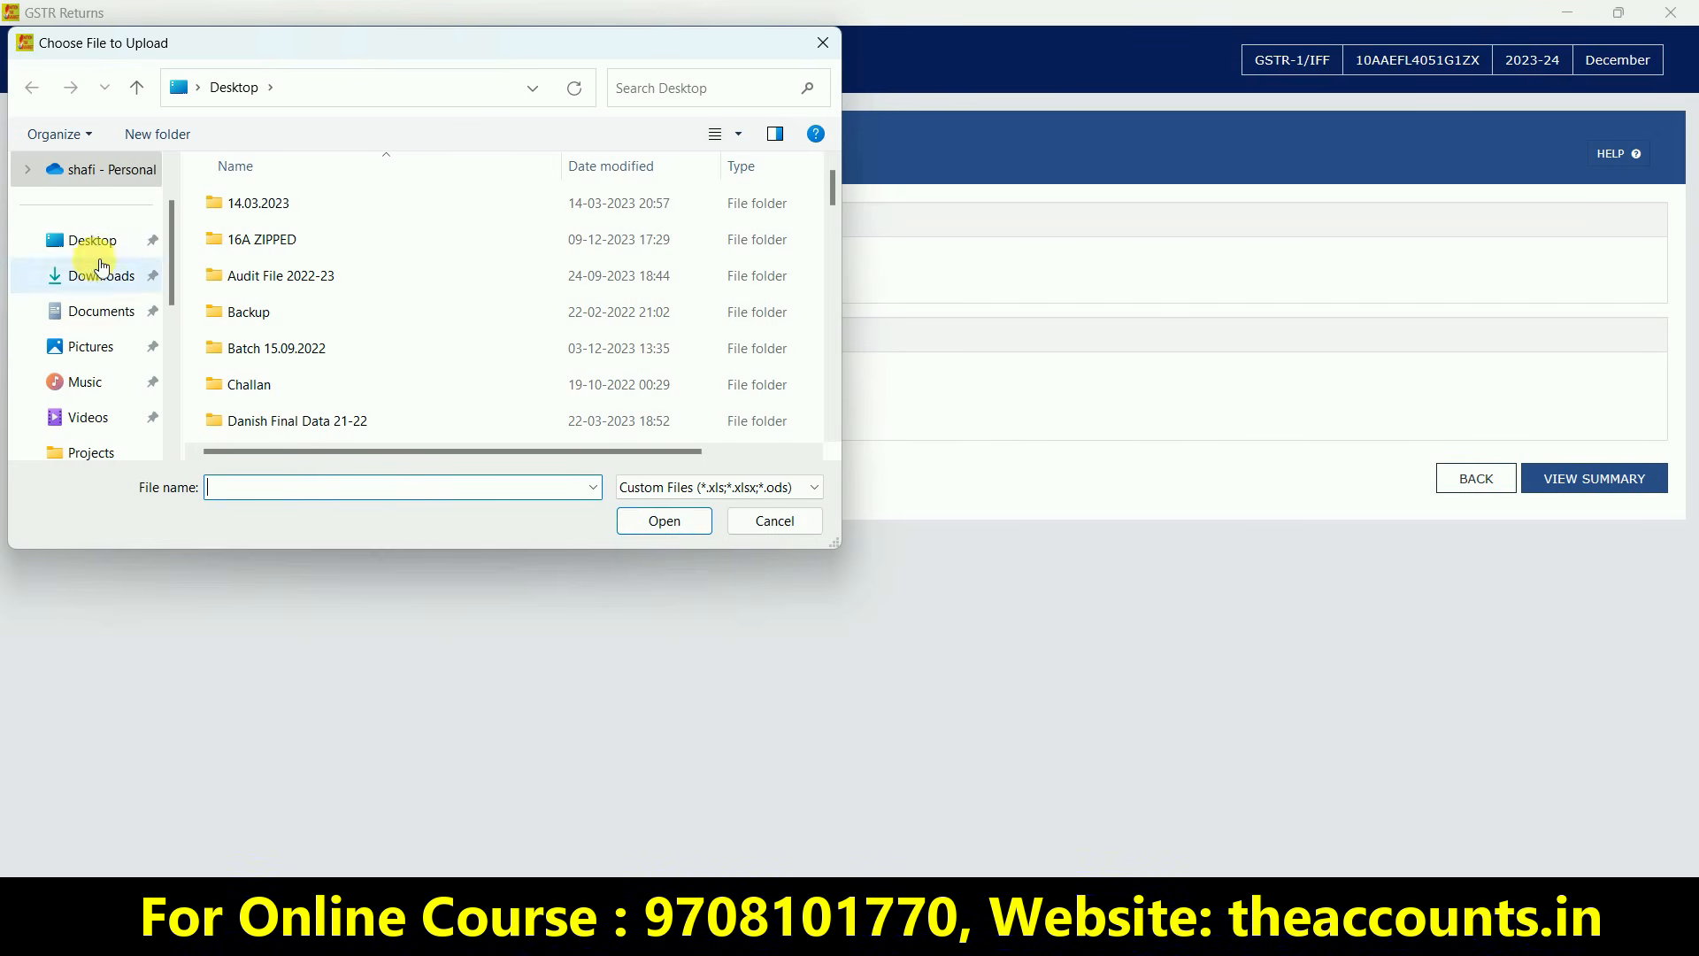
click(100, 252)
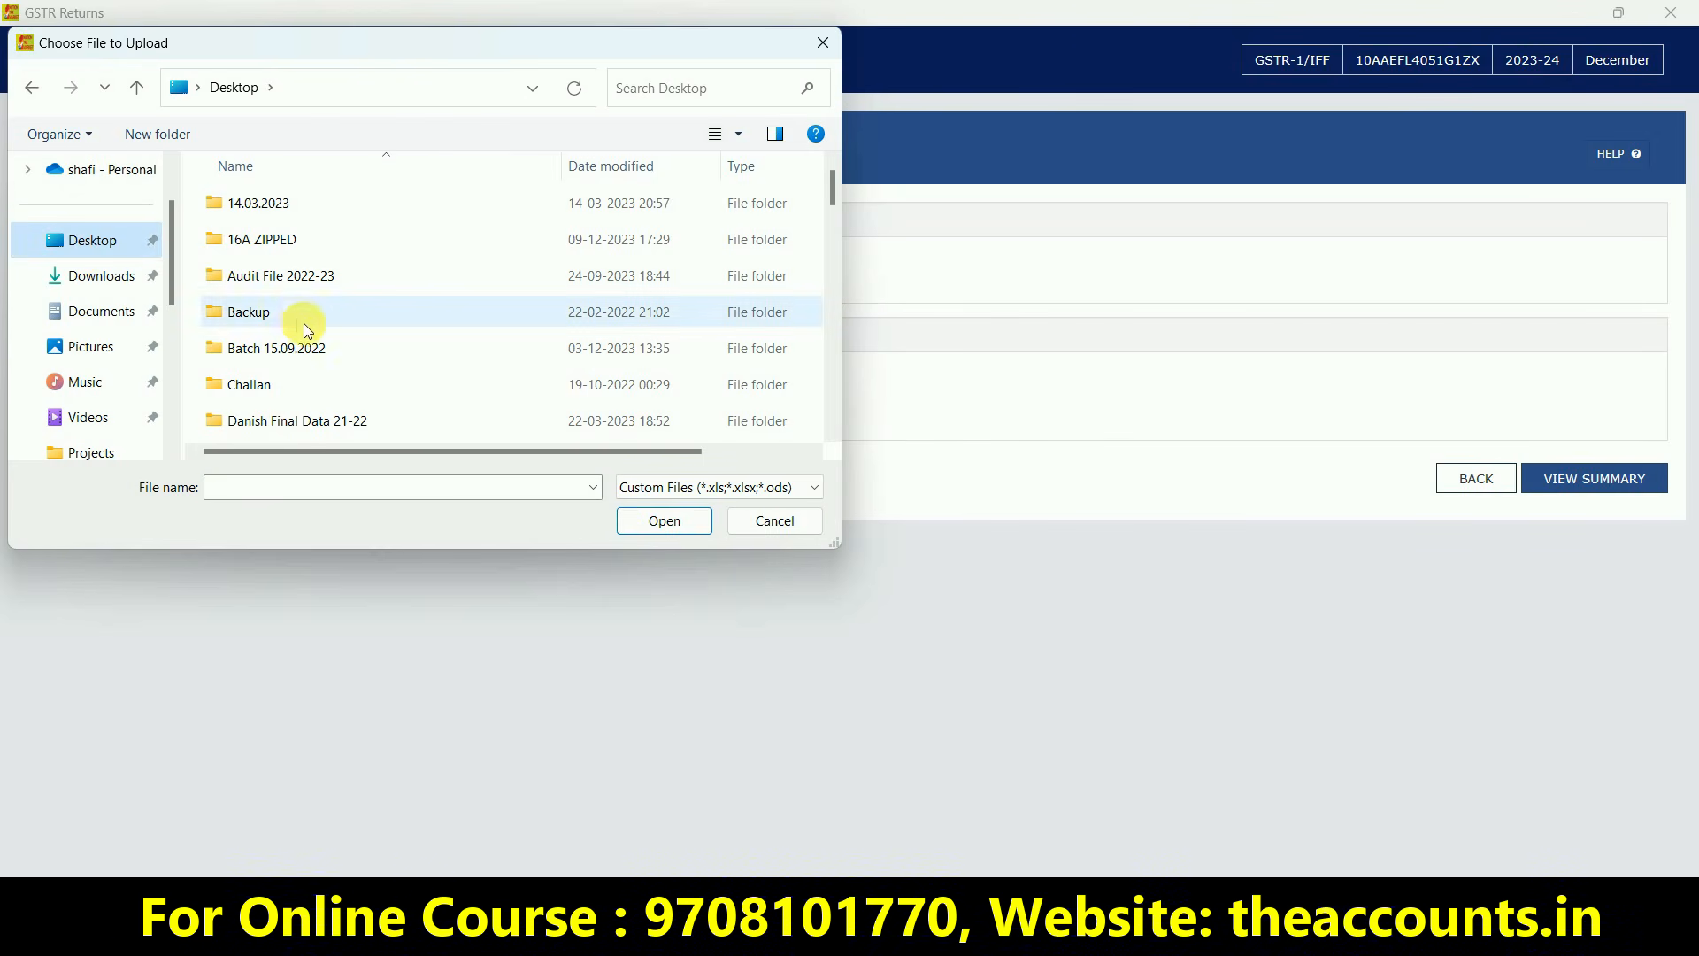
click(308, 349)
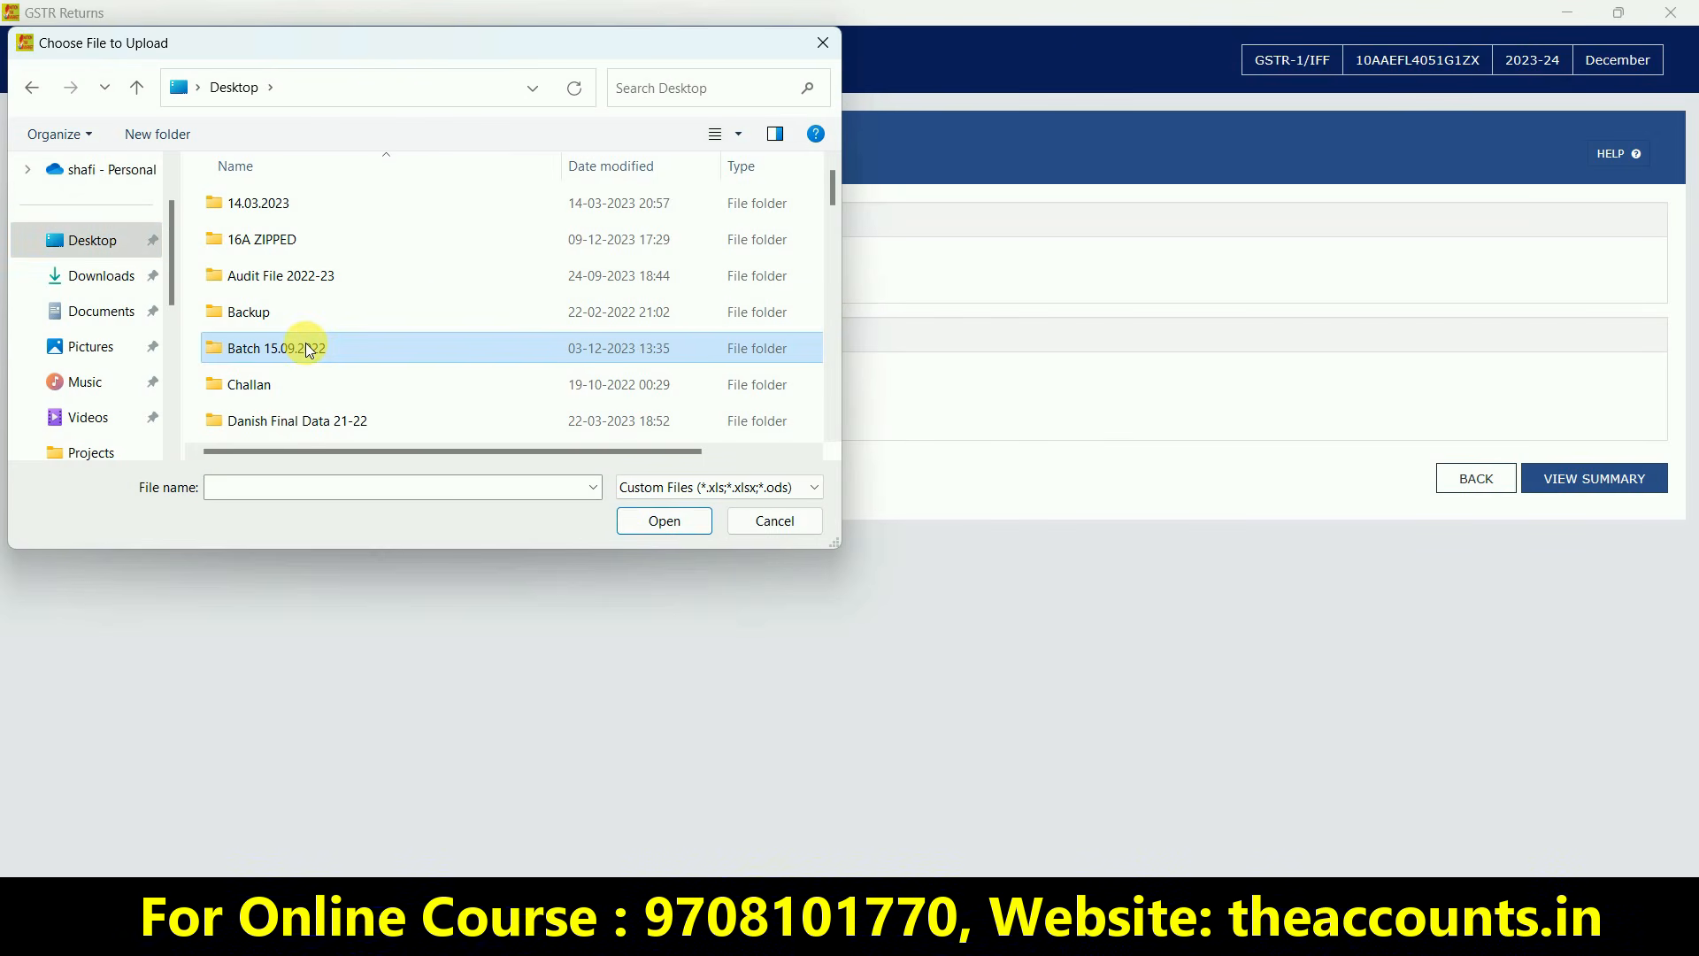
double_click(308, 348)
double_click(279, 244)
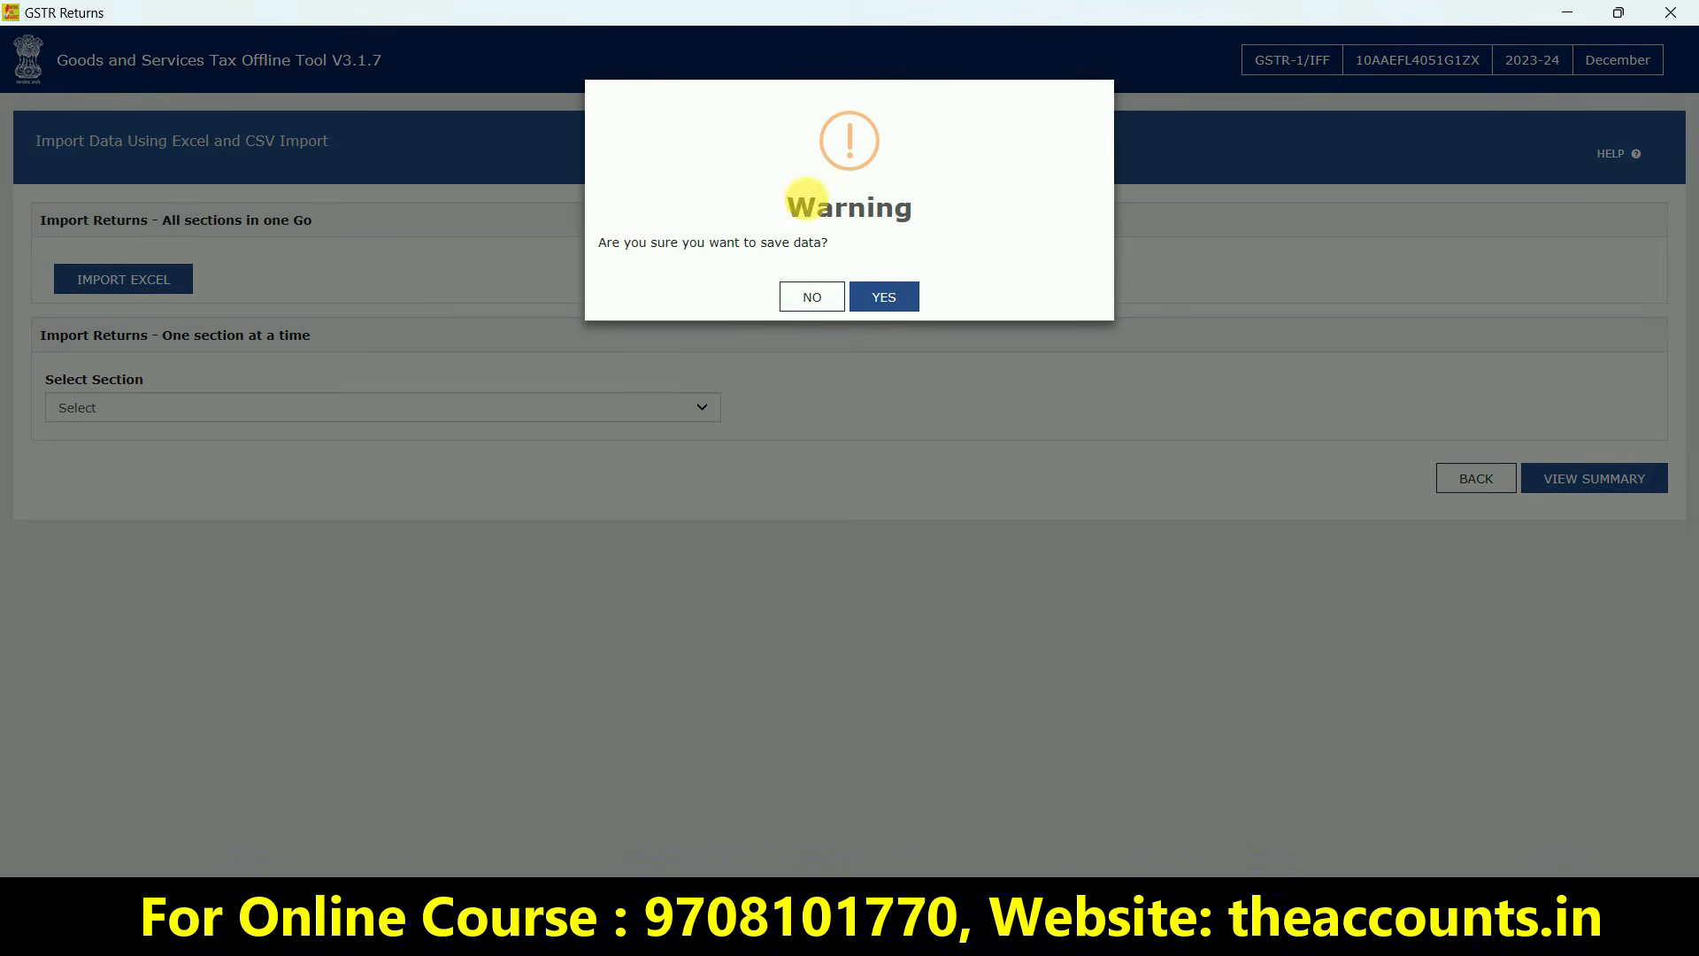
click(883, 297)
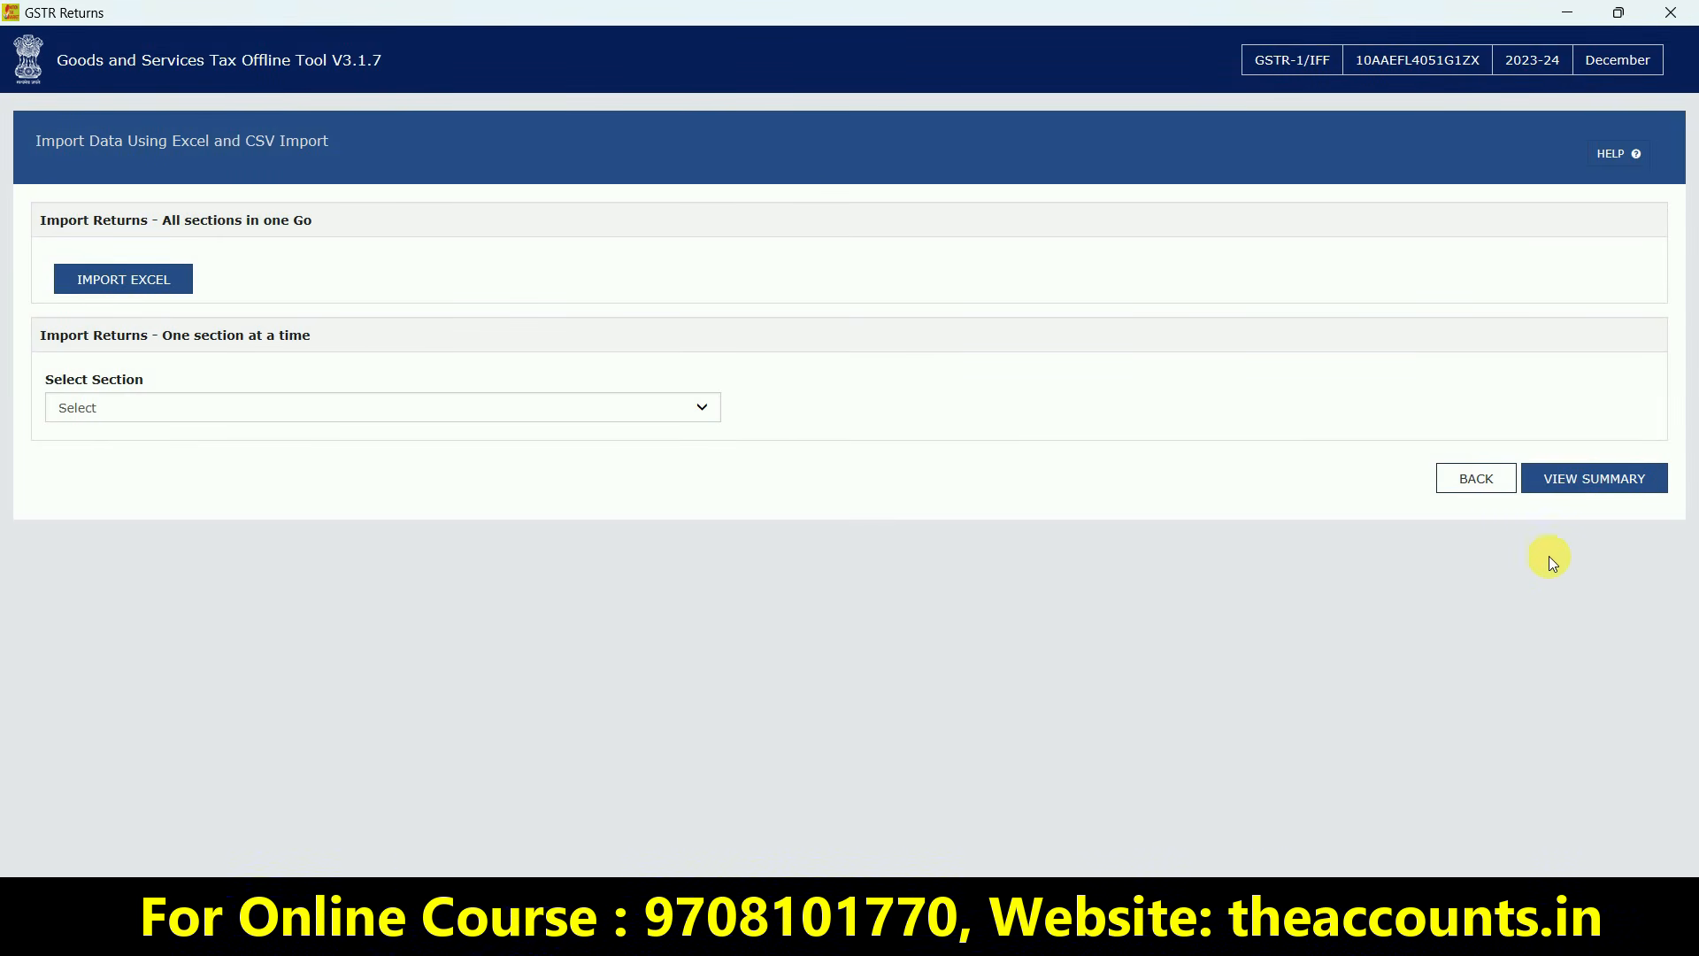
Review the summary (37 B2B, 3 B2C Small, 3 credit/debit notes, 52 exports) and generate the JSON
click(1600, 479)
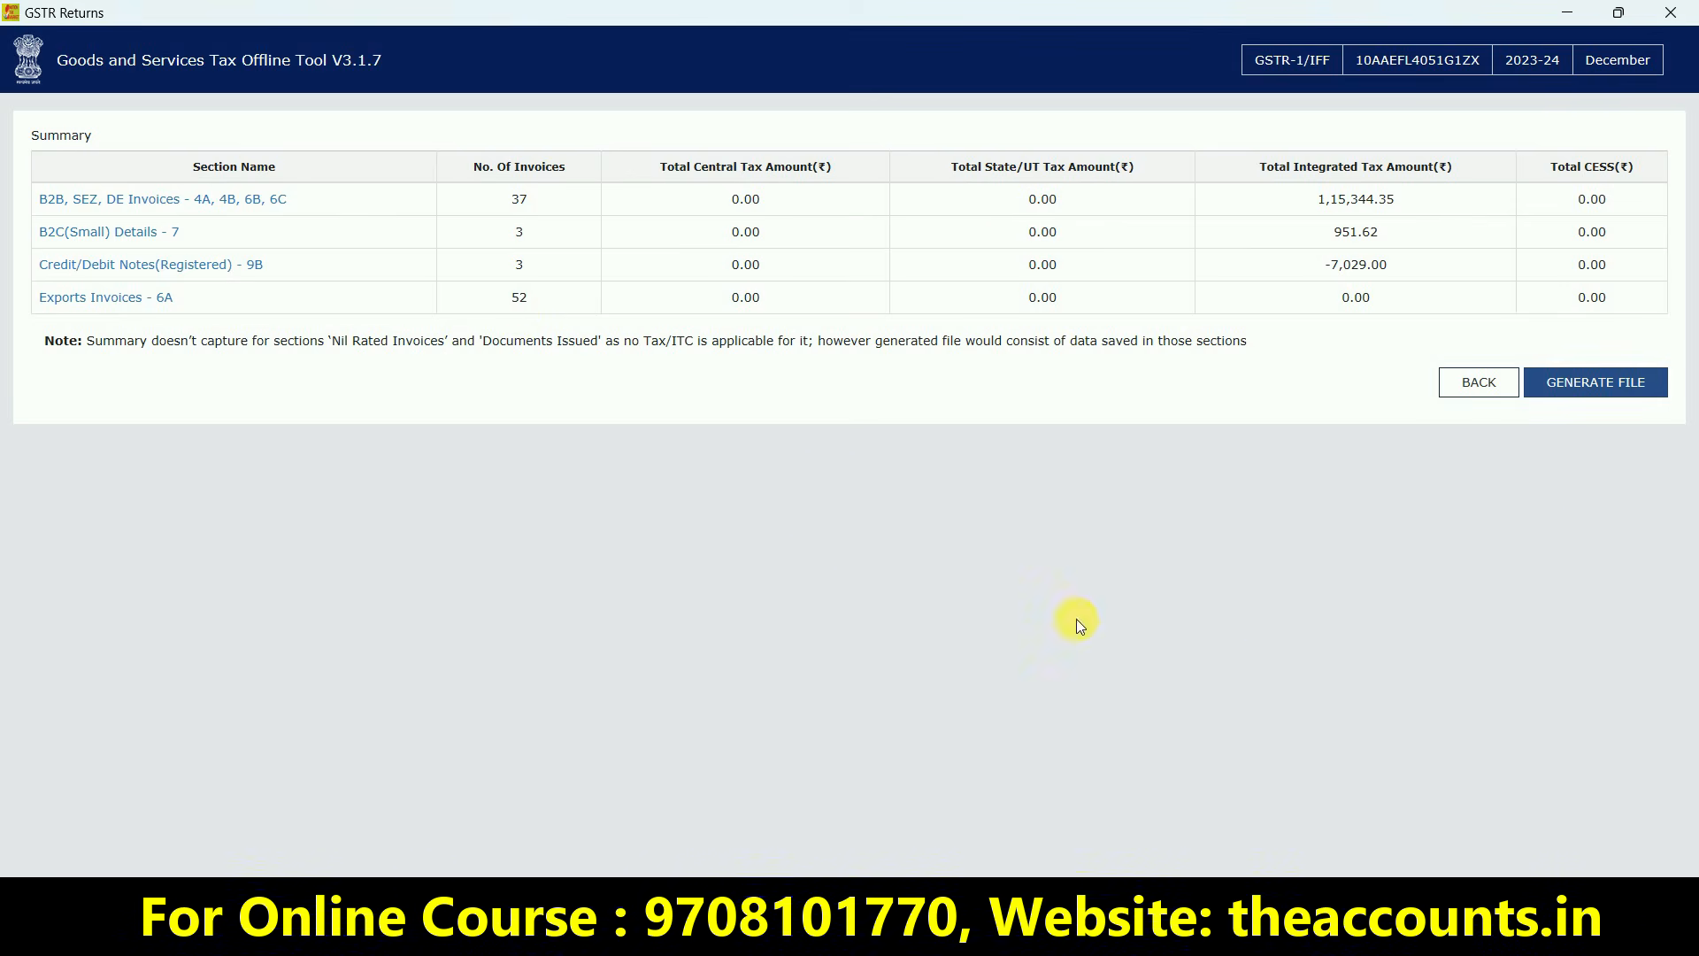
key(ctrl+1)
click(1626, 376)
mouse_move(1627, 376)
mouse_down()
mouse_move(1669, 455)
mouse_move(1613, 336)
mouse_up()
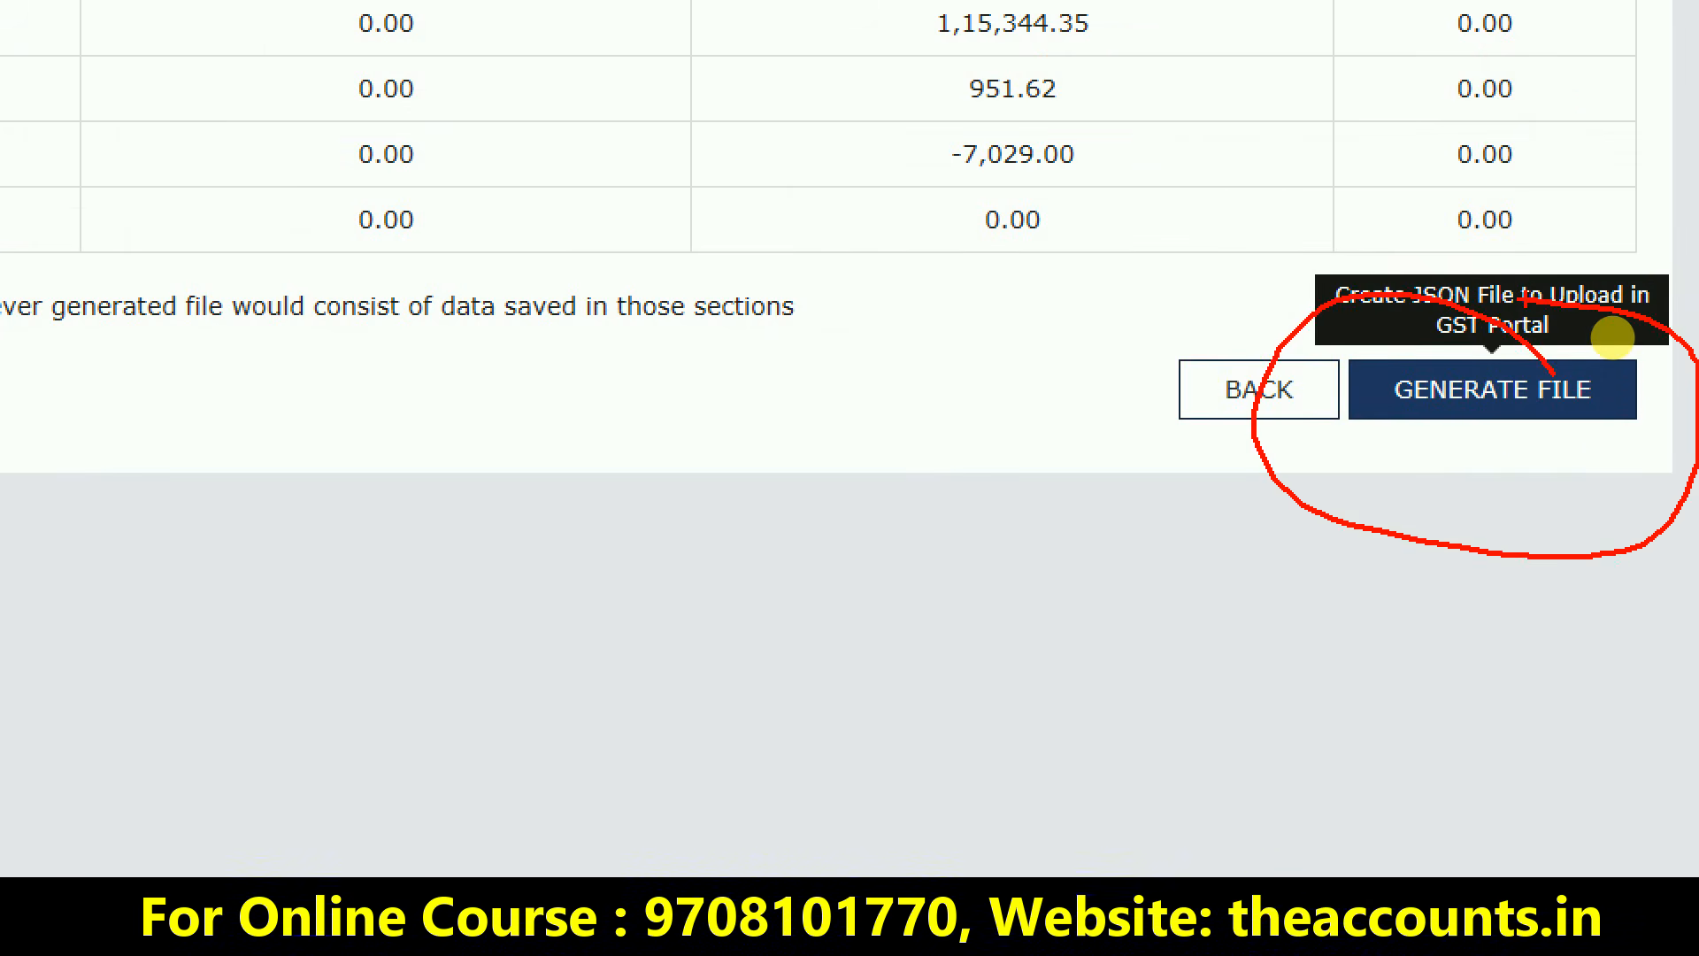
key(Escape)
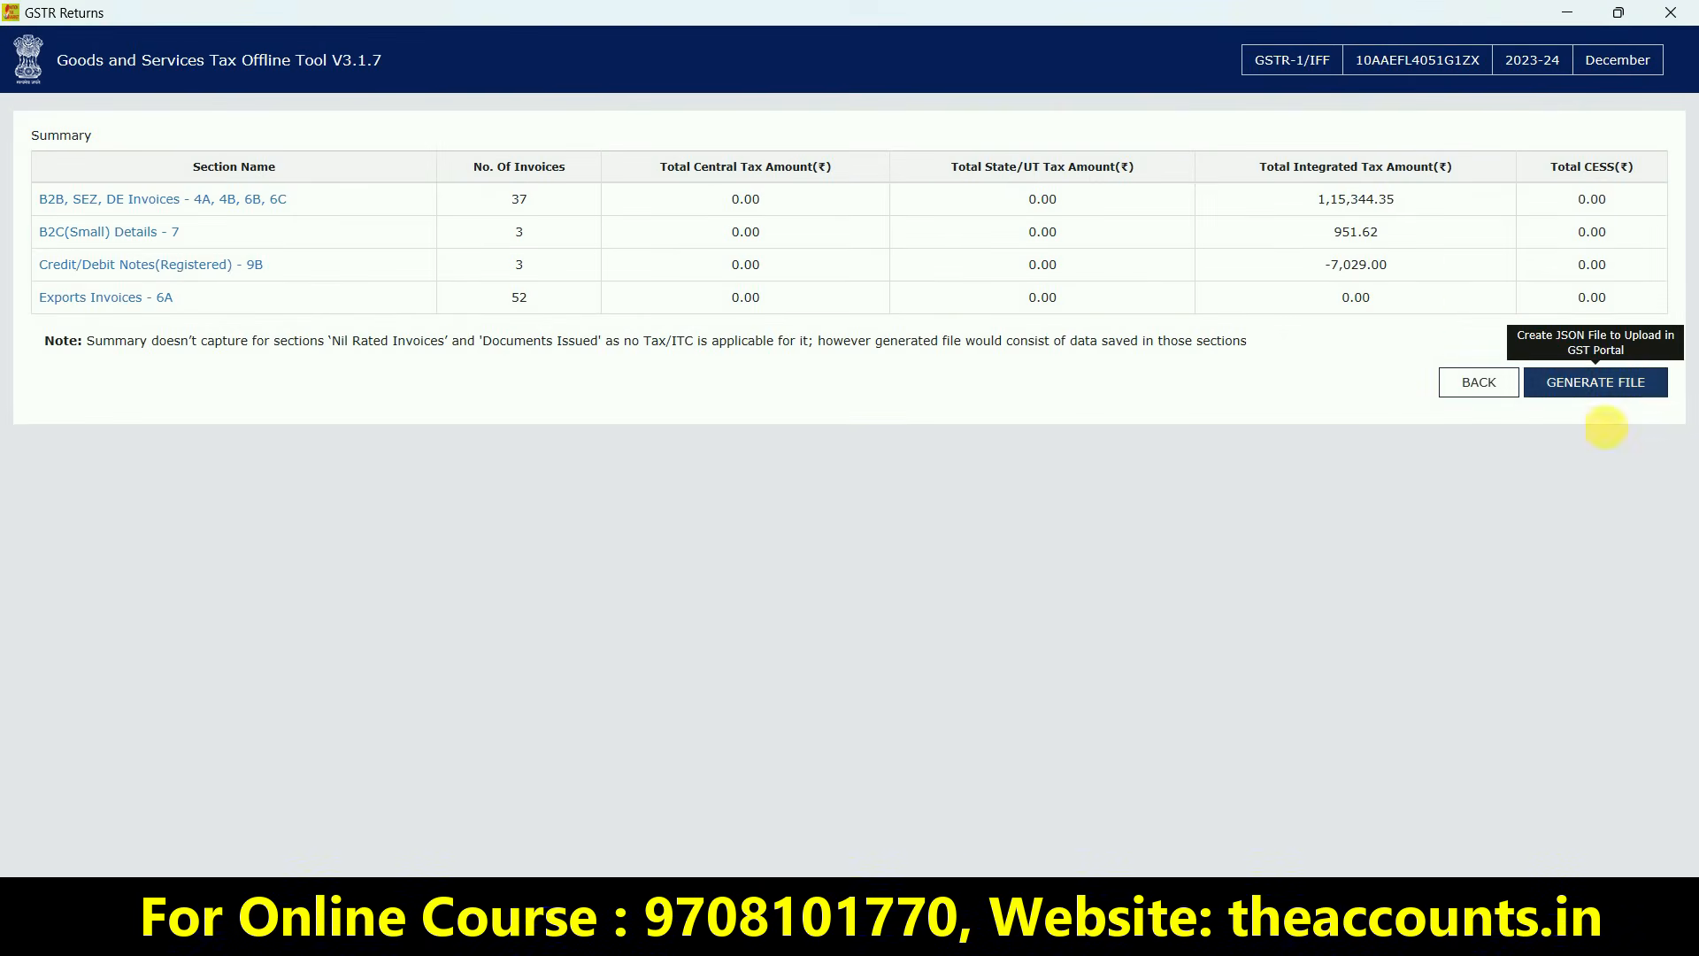
click(1602, 386)
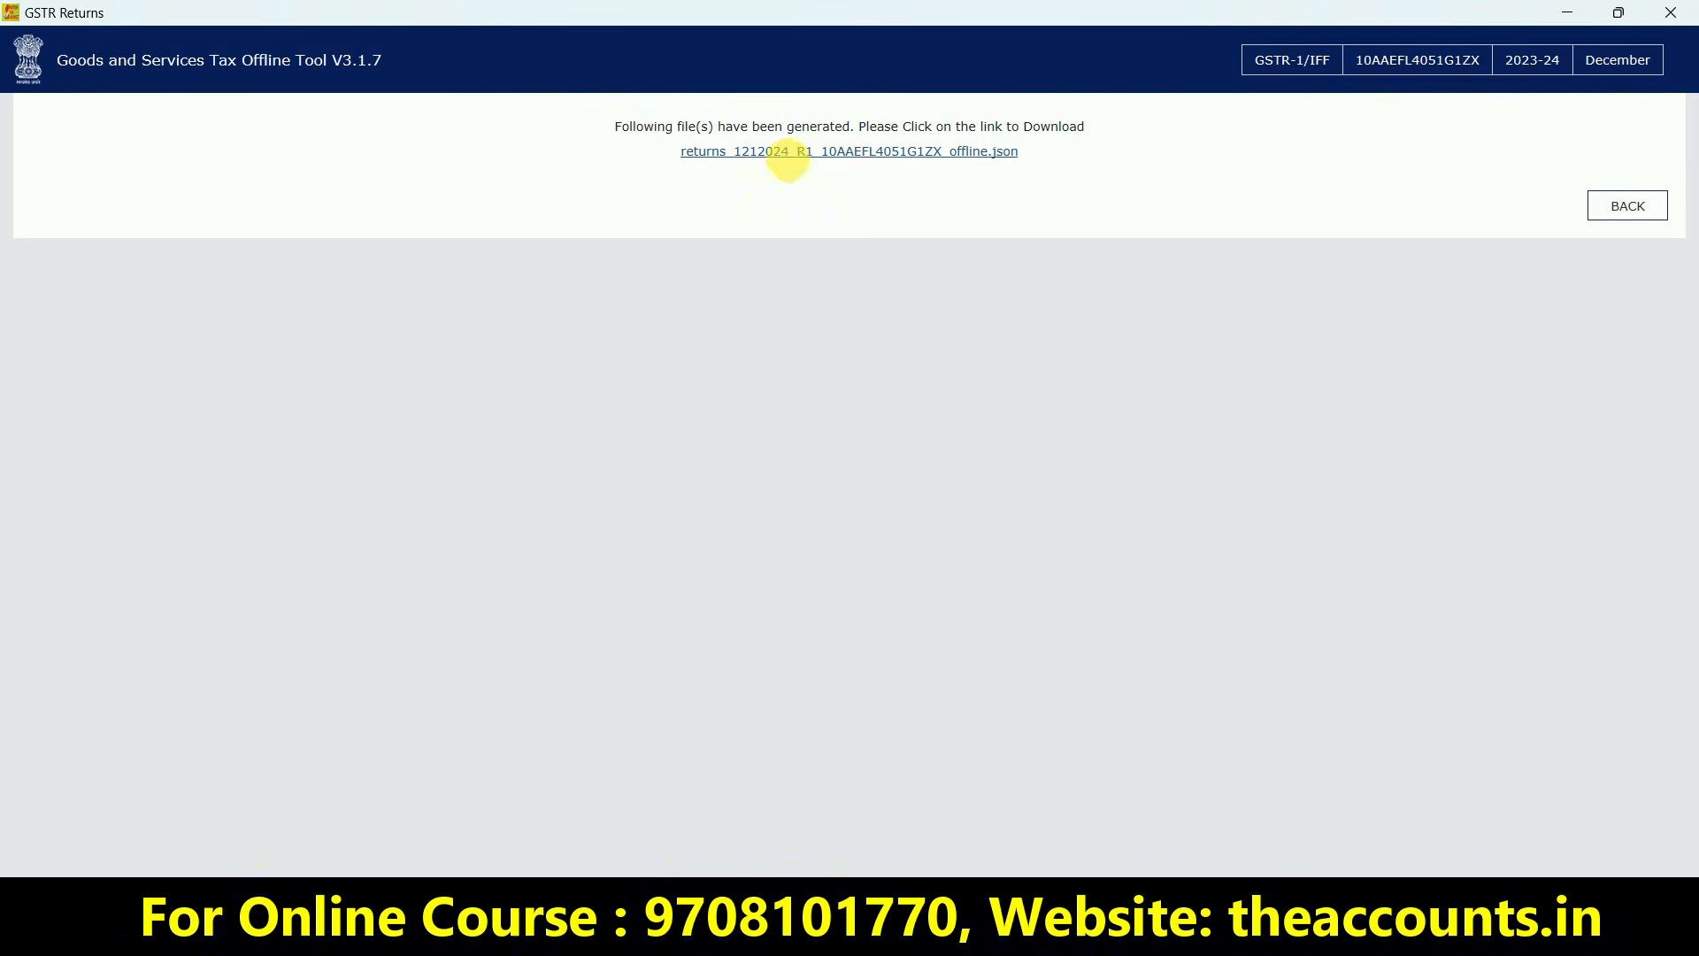
Save the 13.0 KB GSTR-1 JSON file to the Desktop and close the offline tool
click(843, 160)
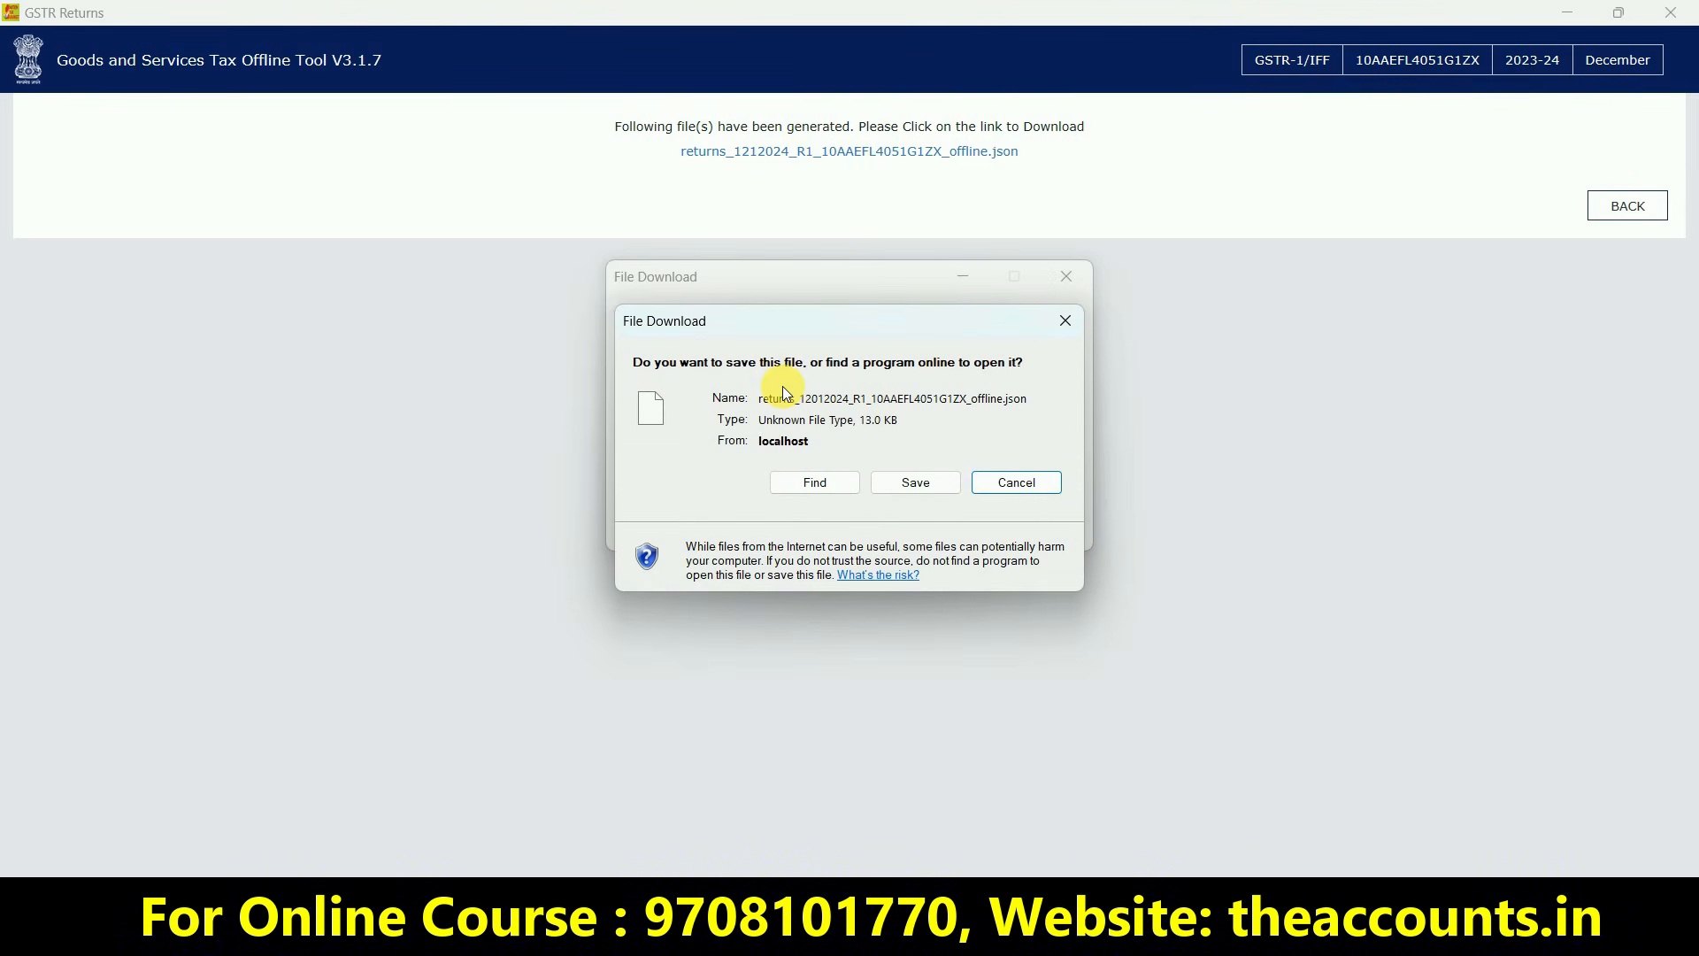
click(916, 482)
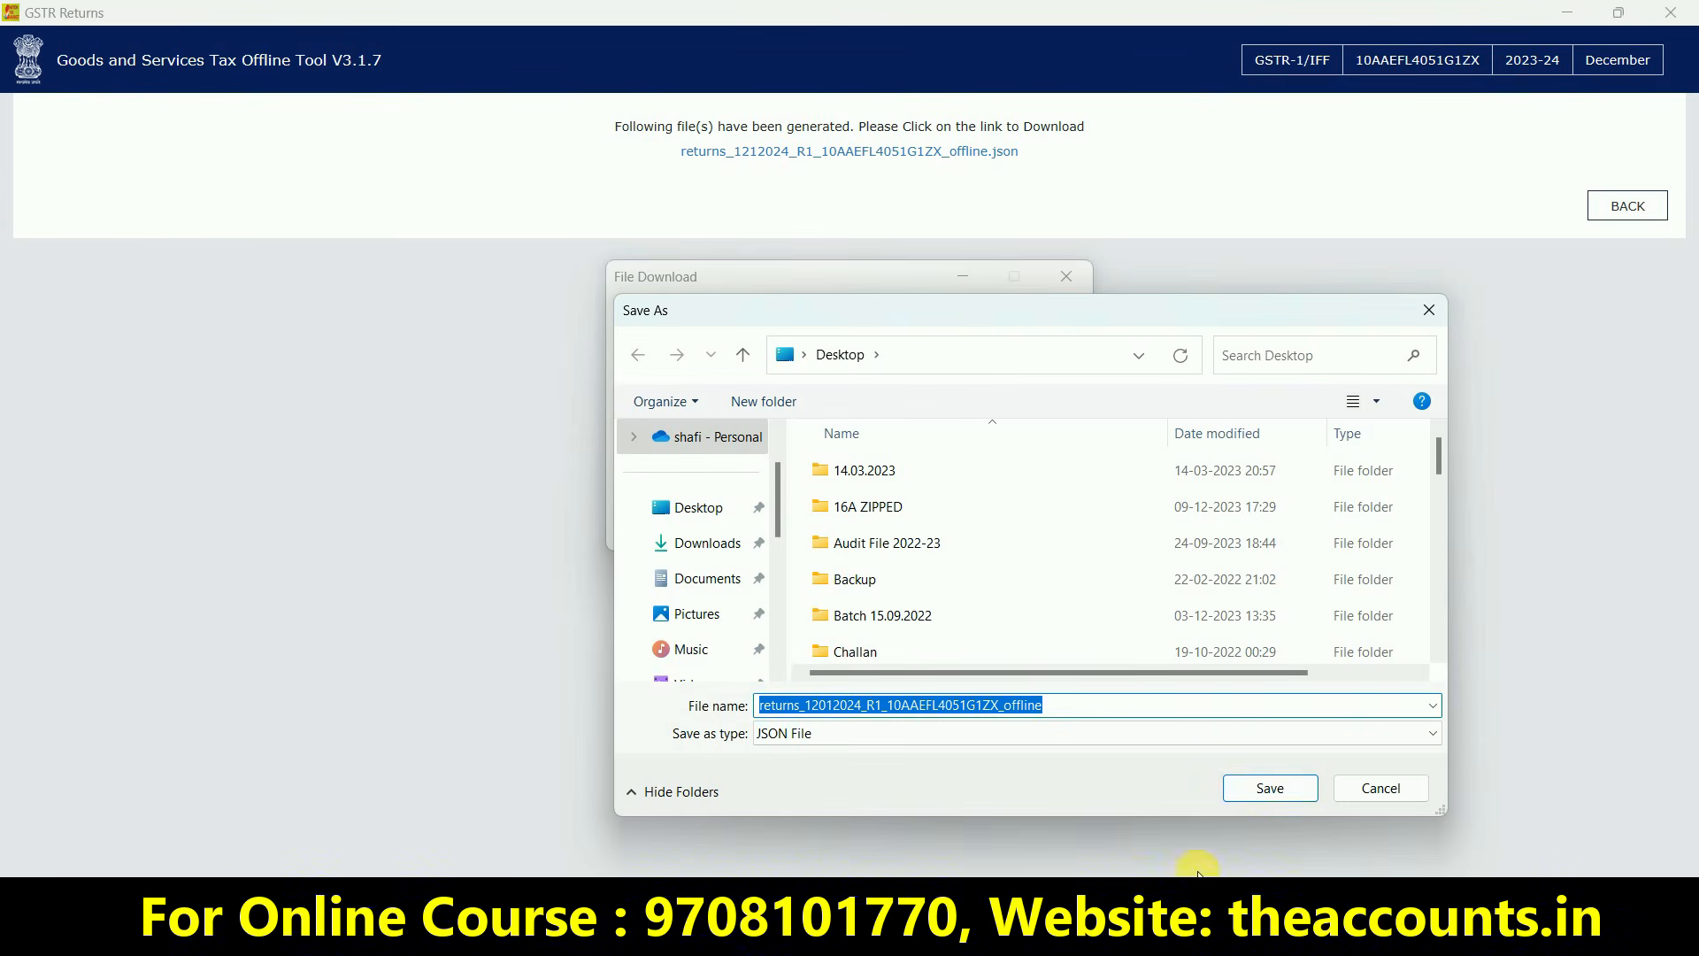
click(1281, 797)
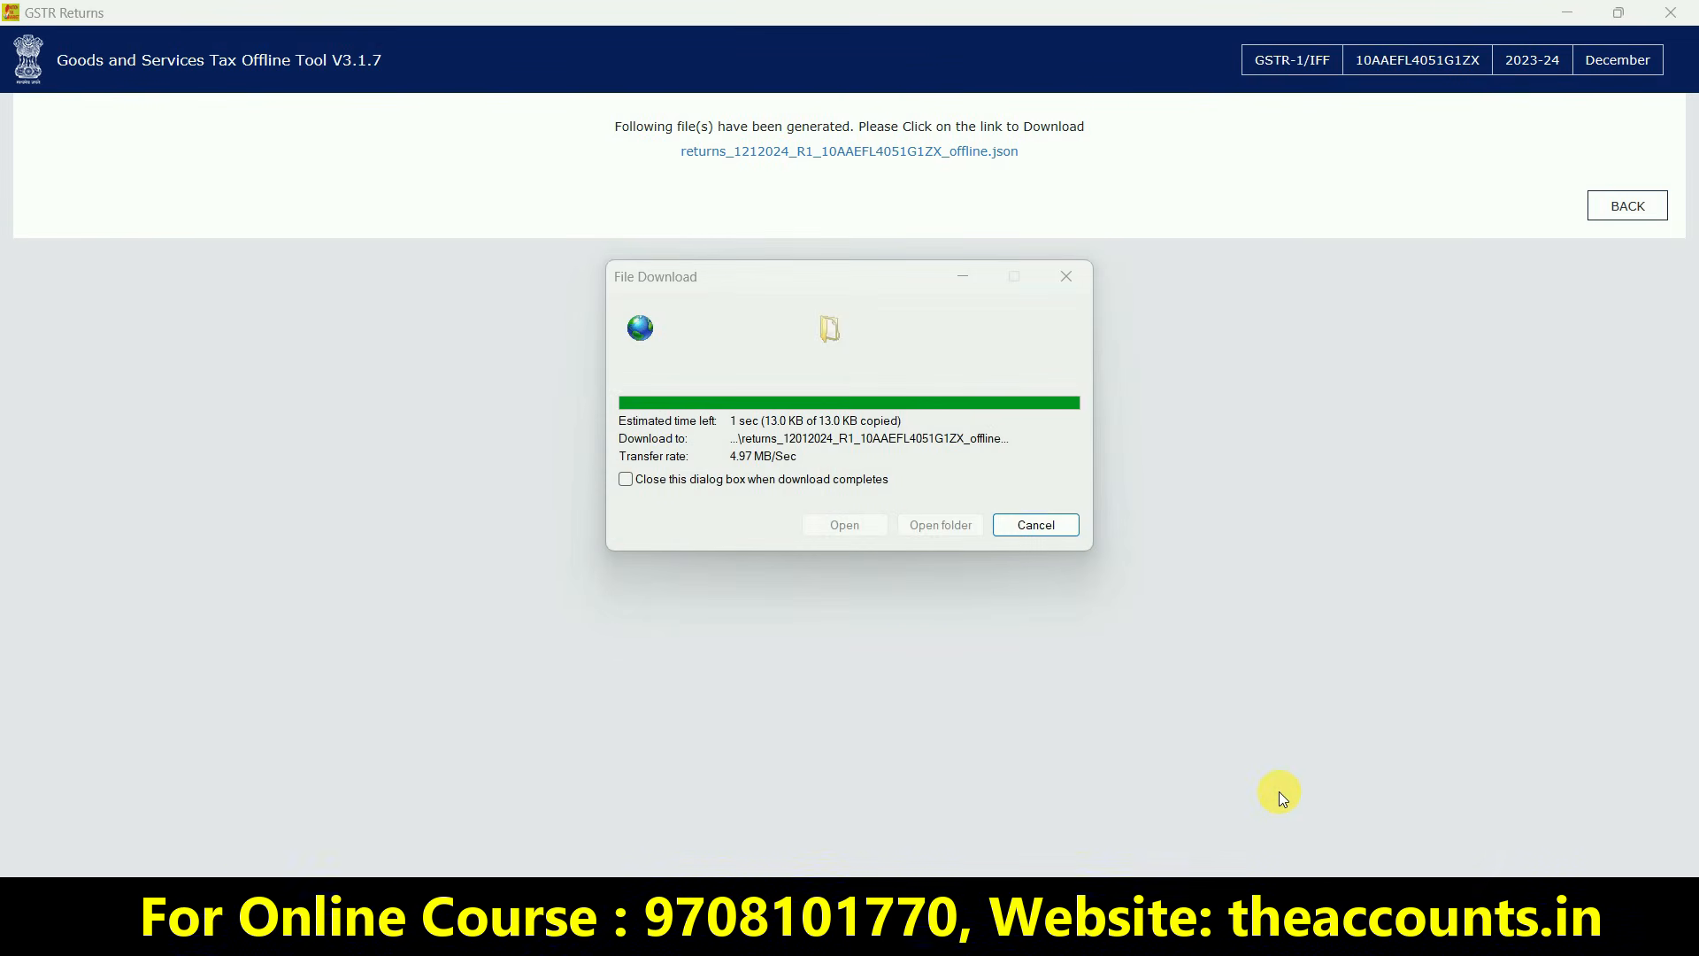
click(1028, 529)
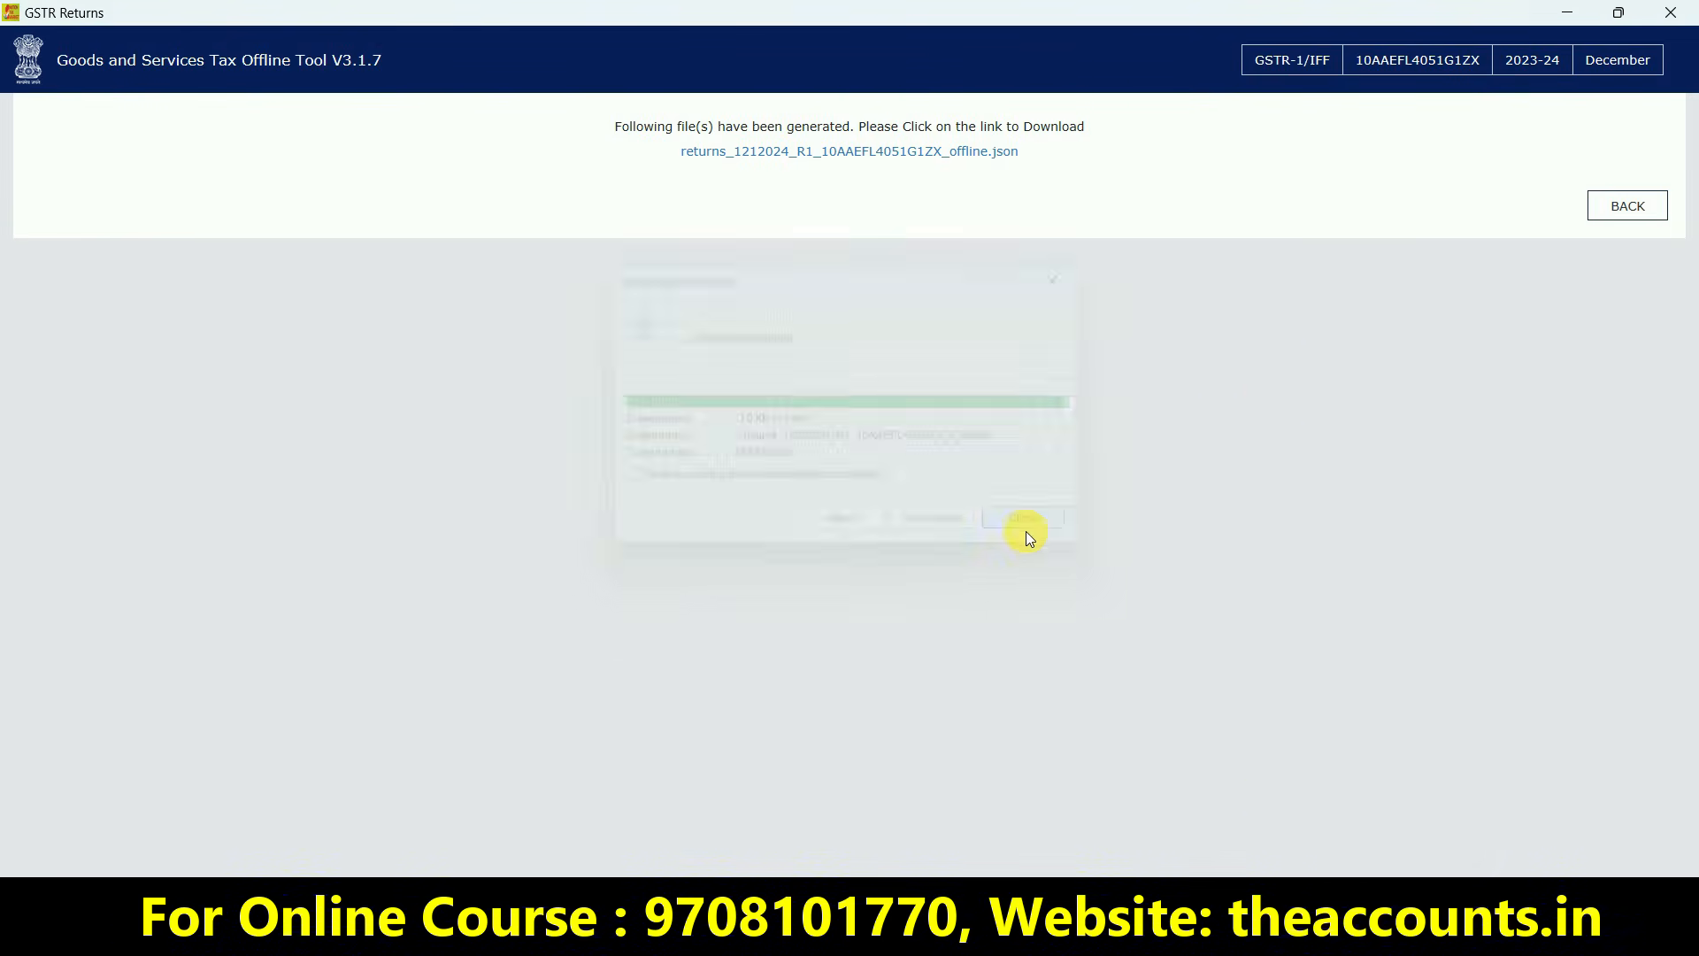
click(1680, 16)
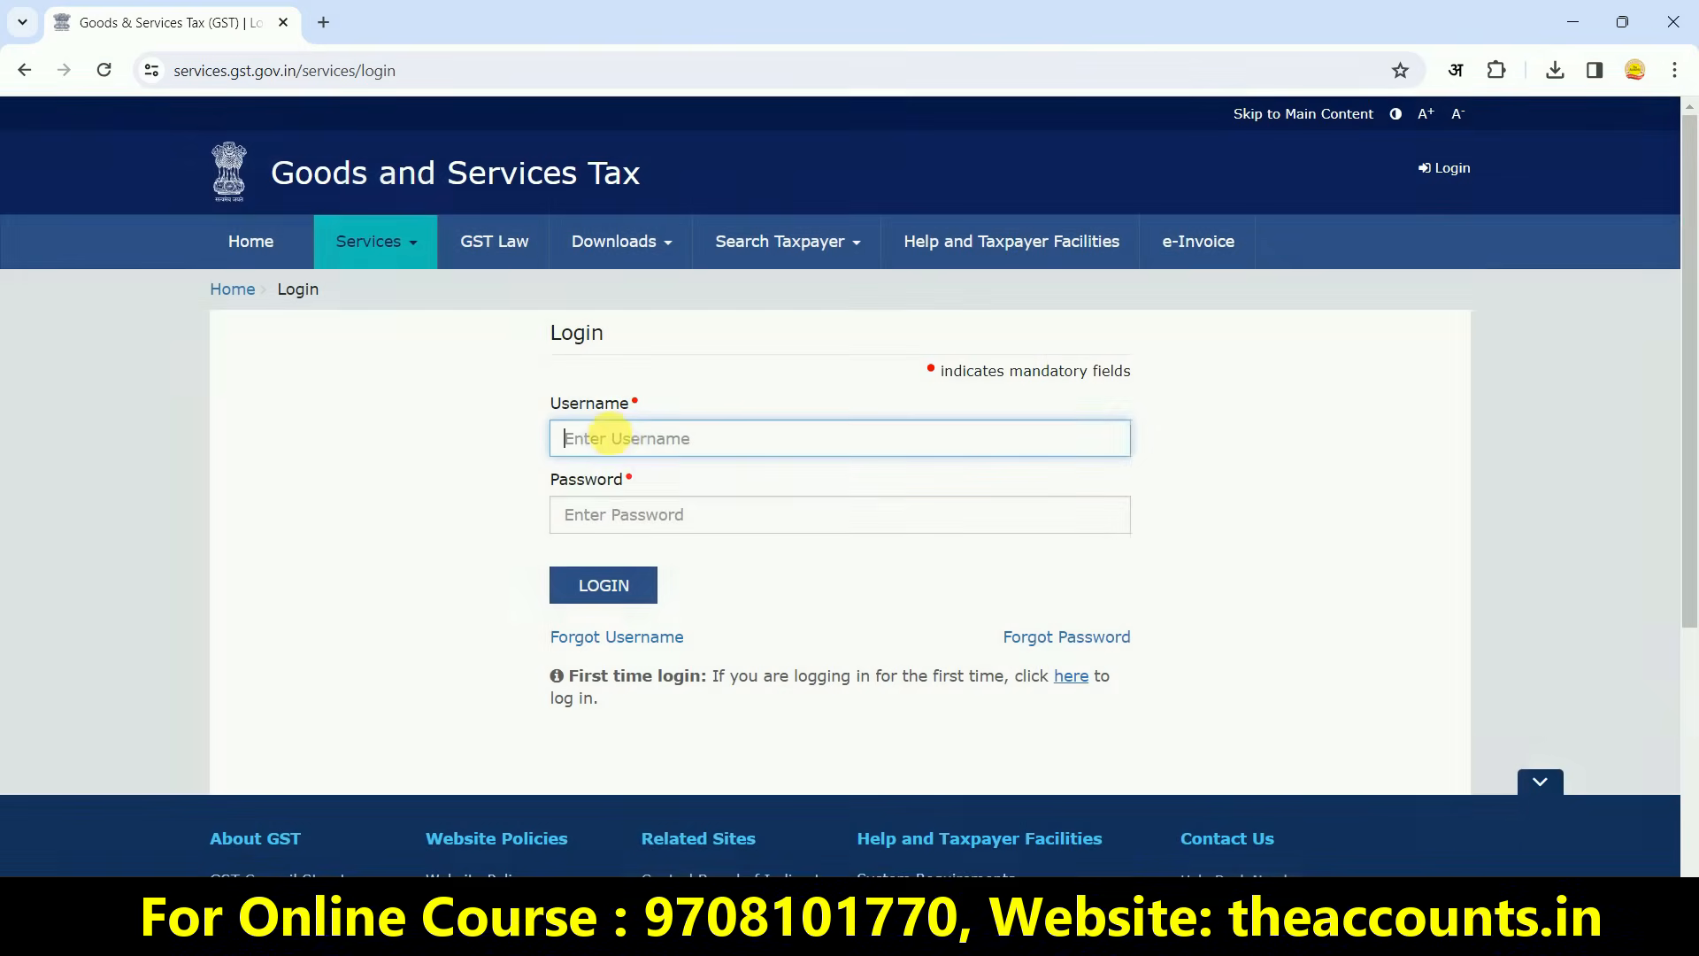
Log in and search the returns dashboard for 2023-24, Quarter 3 (Oct - Dec), December
click(602, 715)
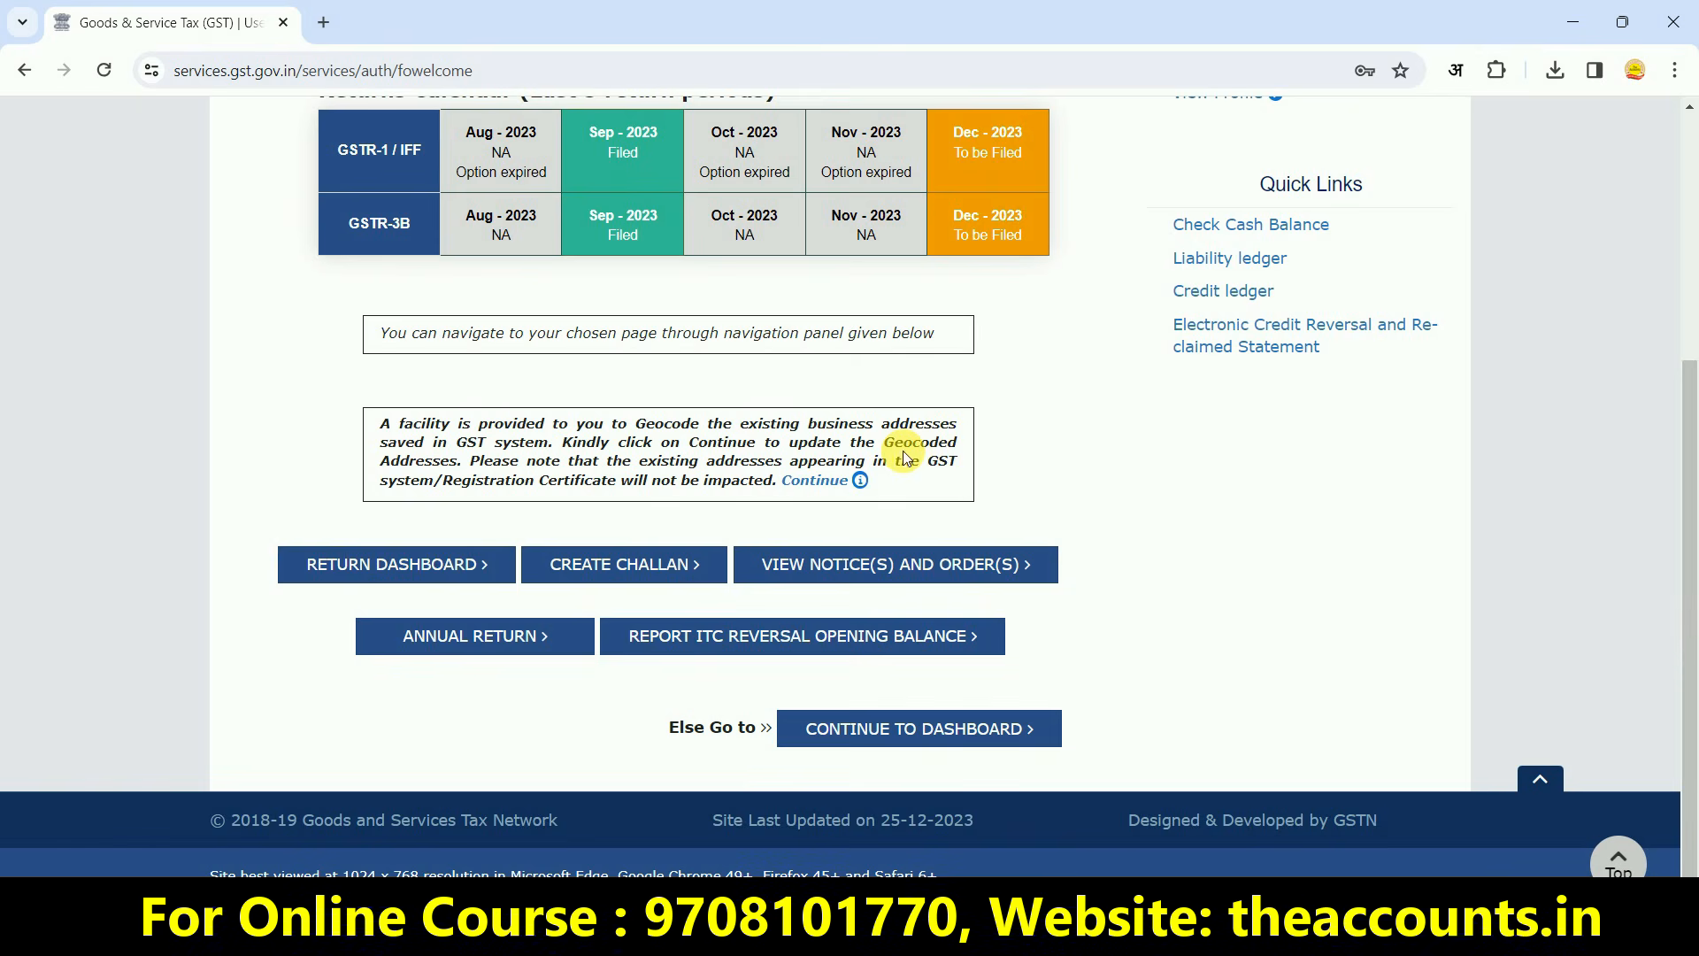
click(400, 571)
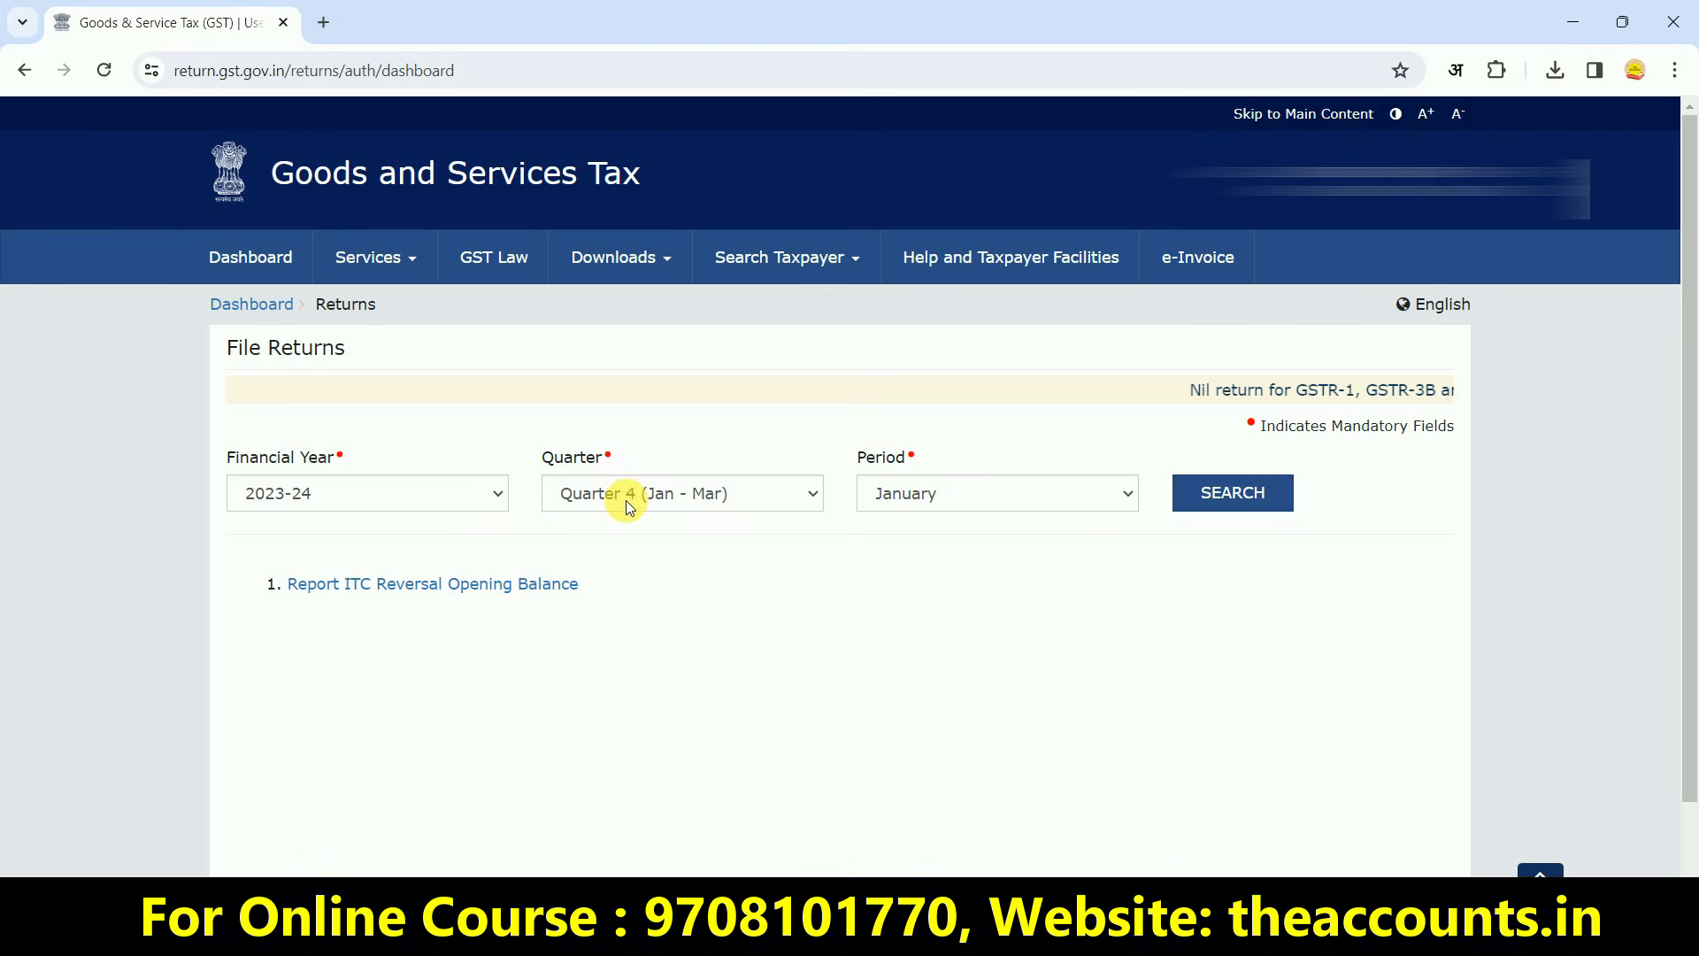
click(628, 500)
click(638, 563)
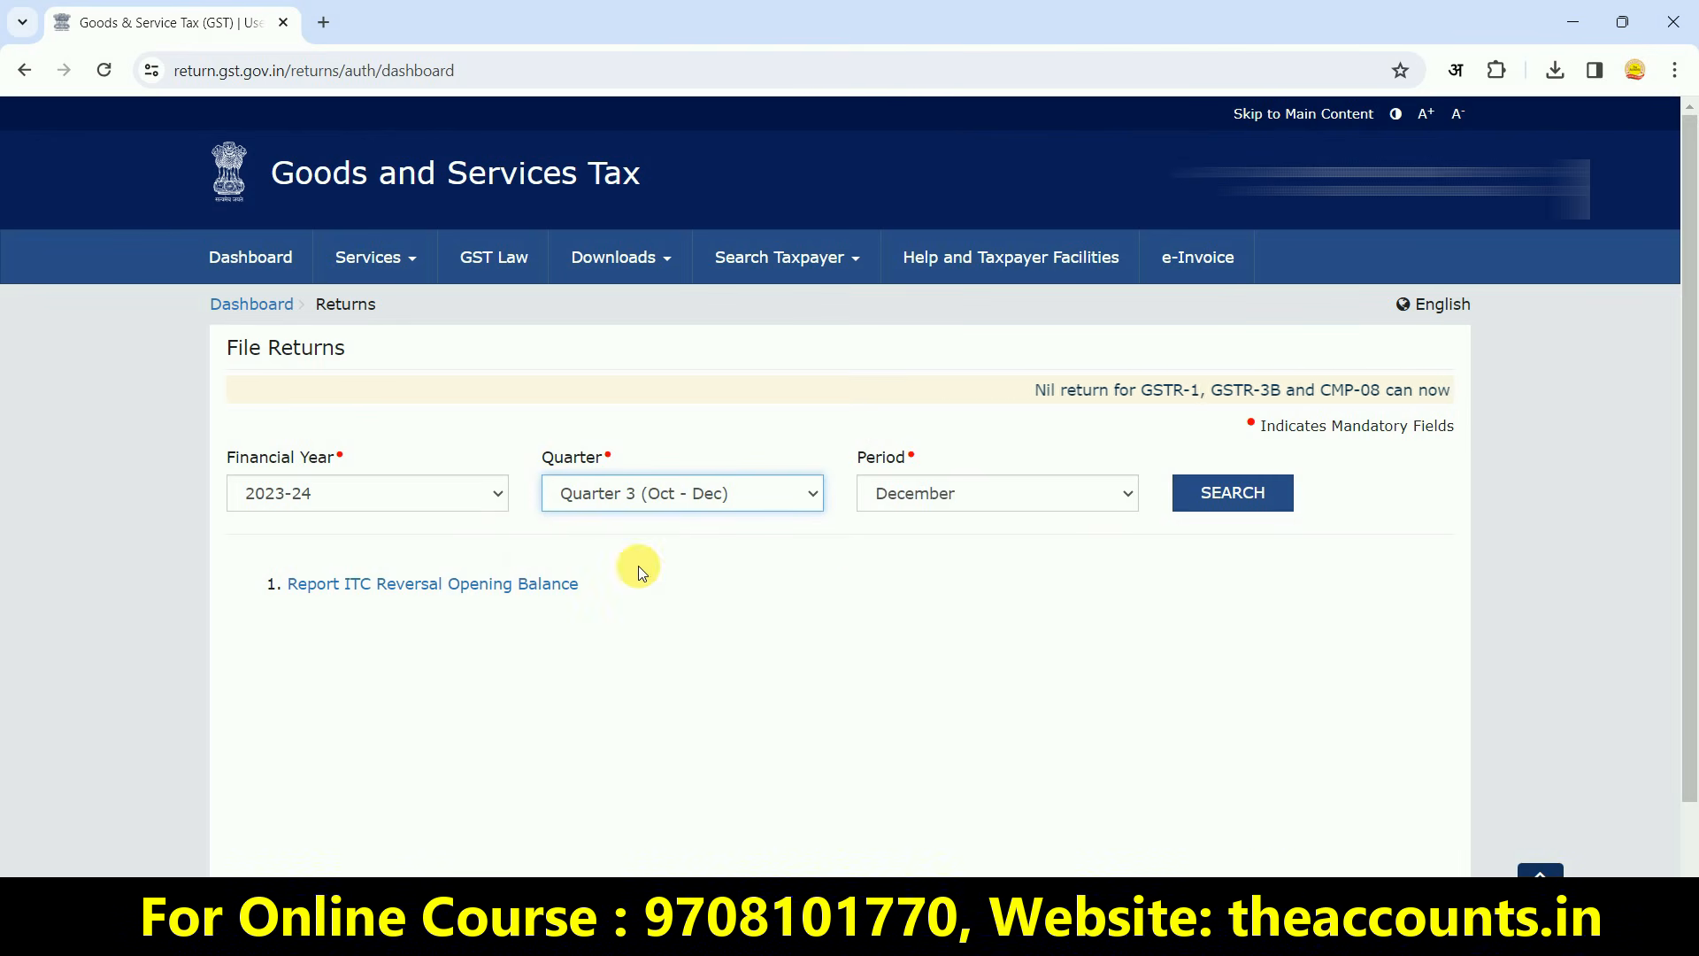
click(921, 501)
click(920, 501)
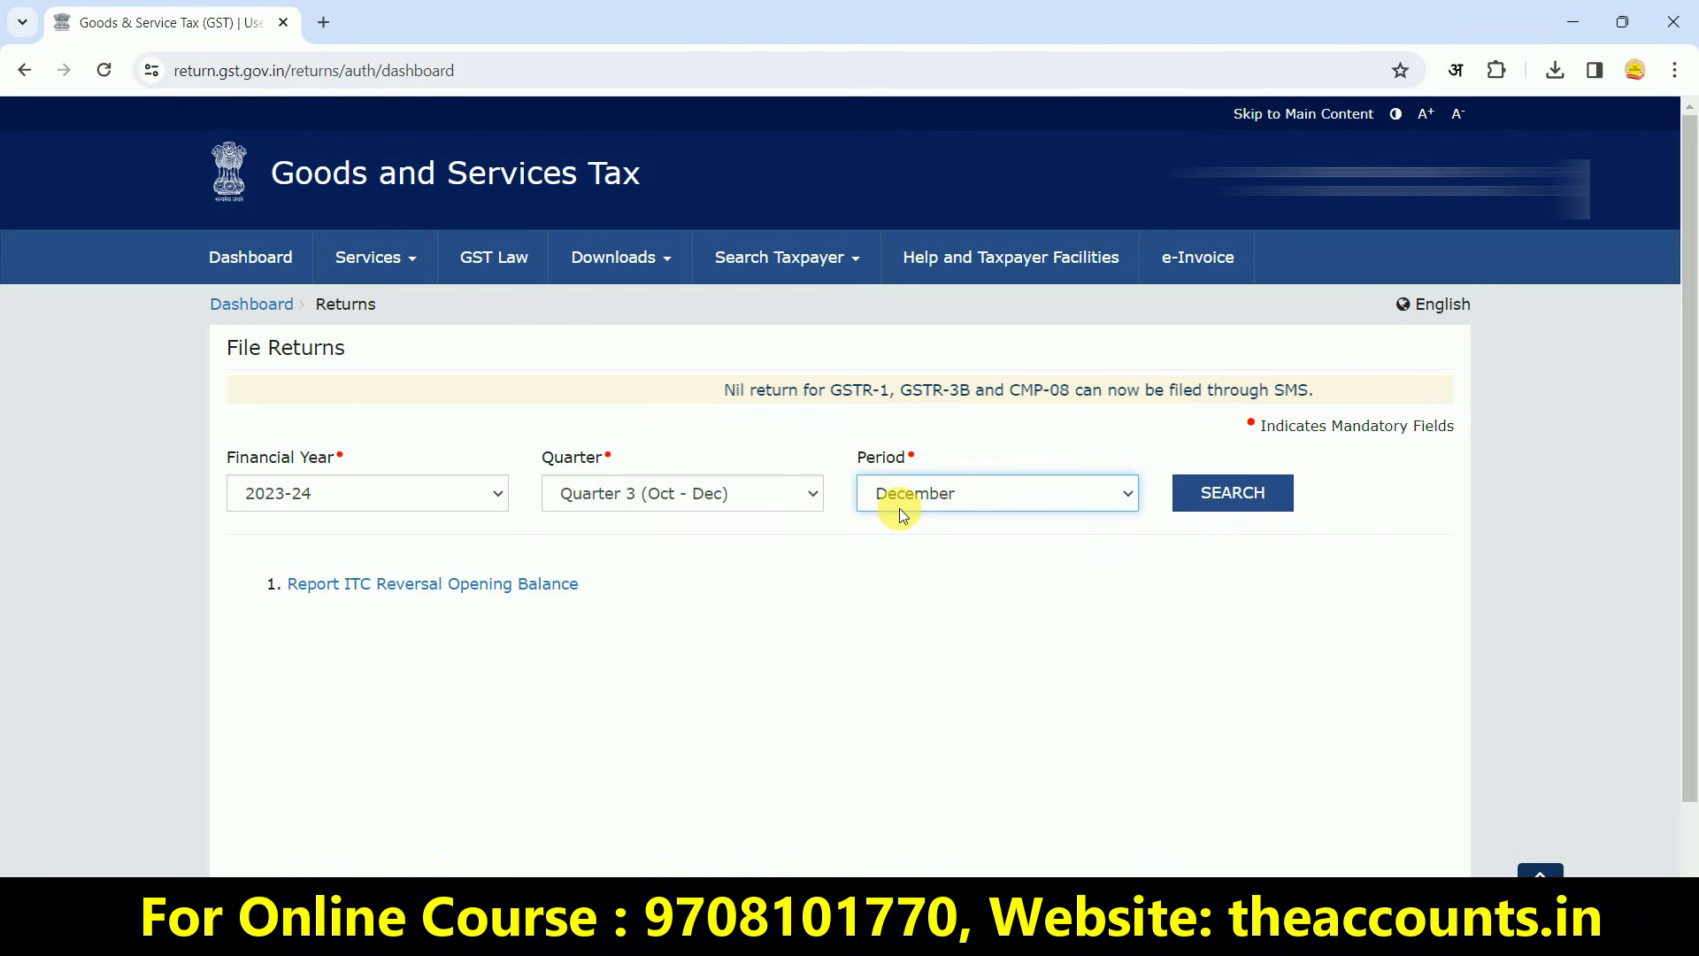
click(1239, 499)
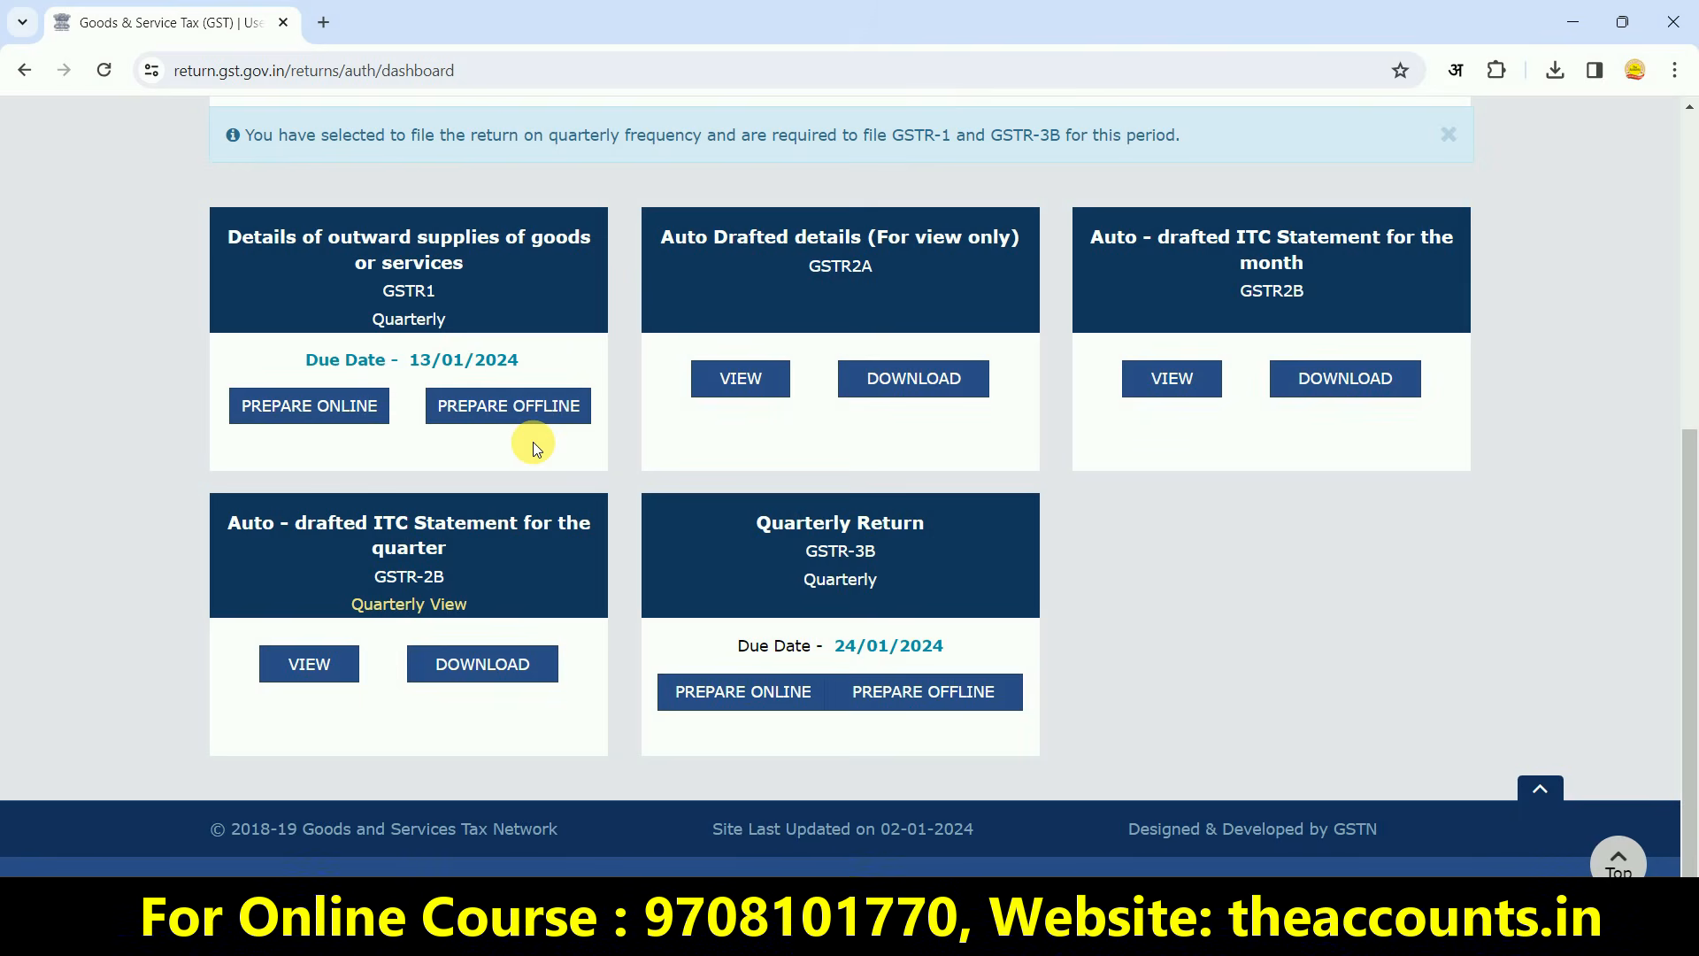
Under GSTR-1 Prepare Offline, choose the generated JSON file from the Desktop for upload
click(496, 410)
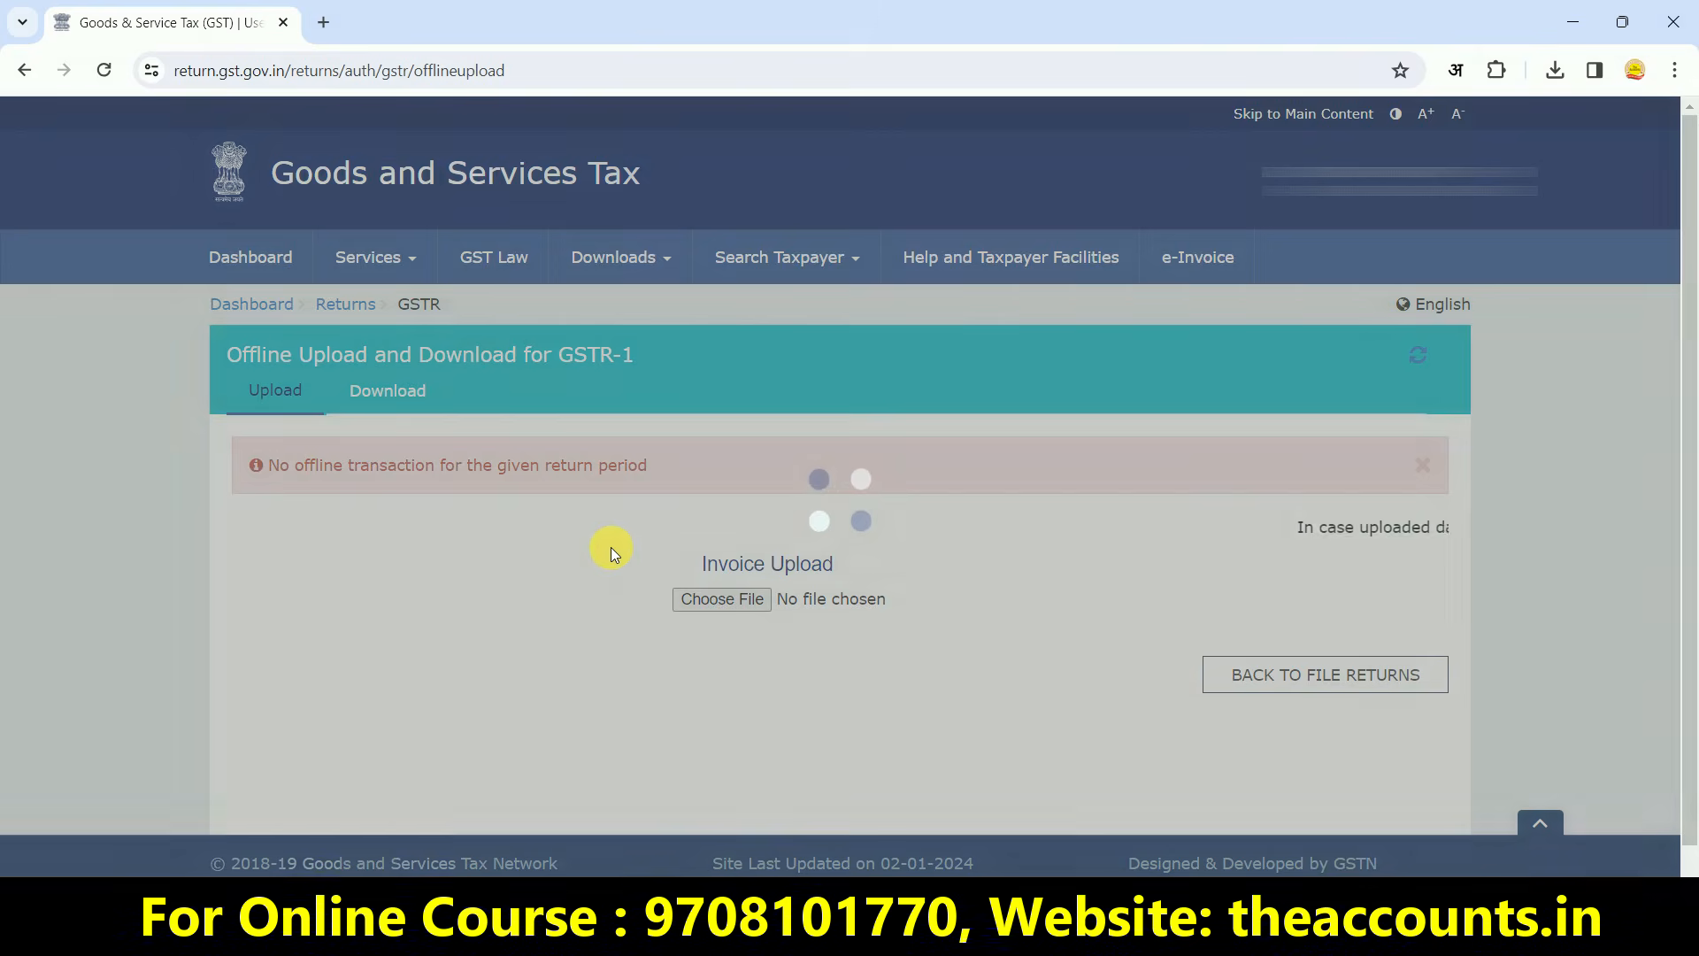
click(722, 599)
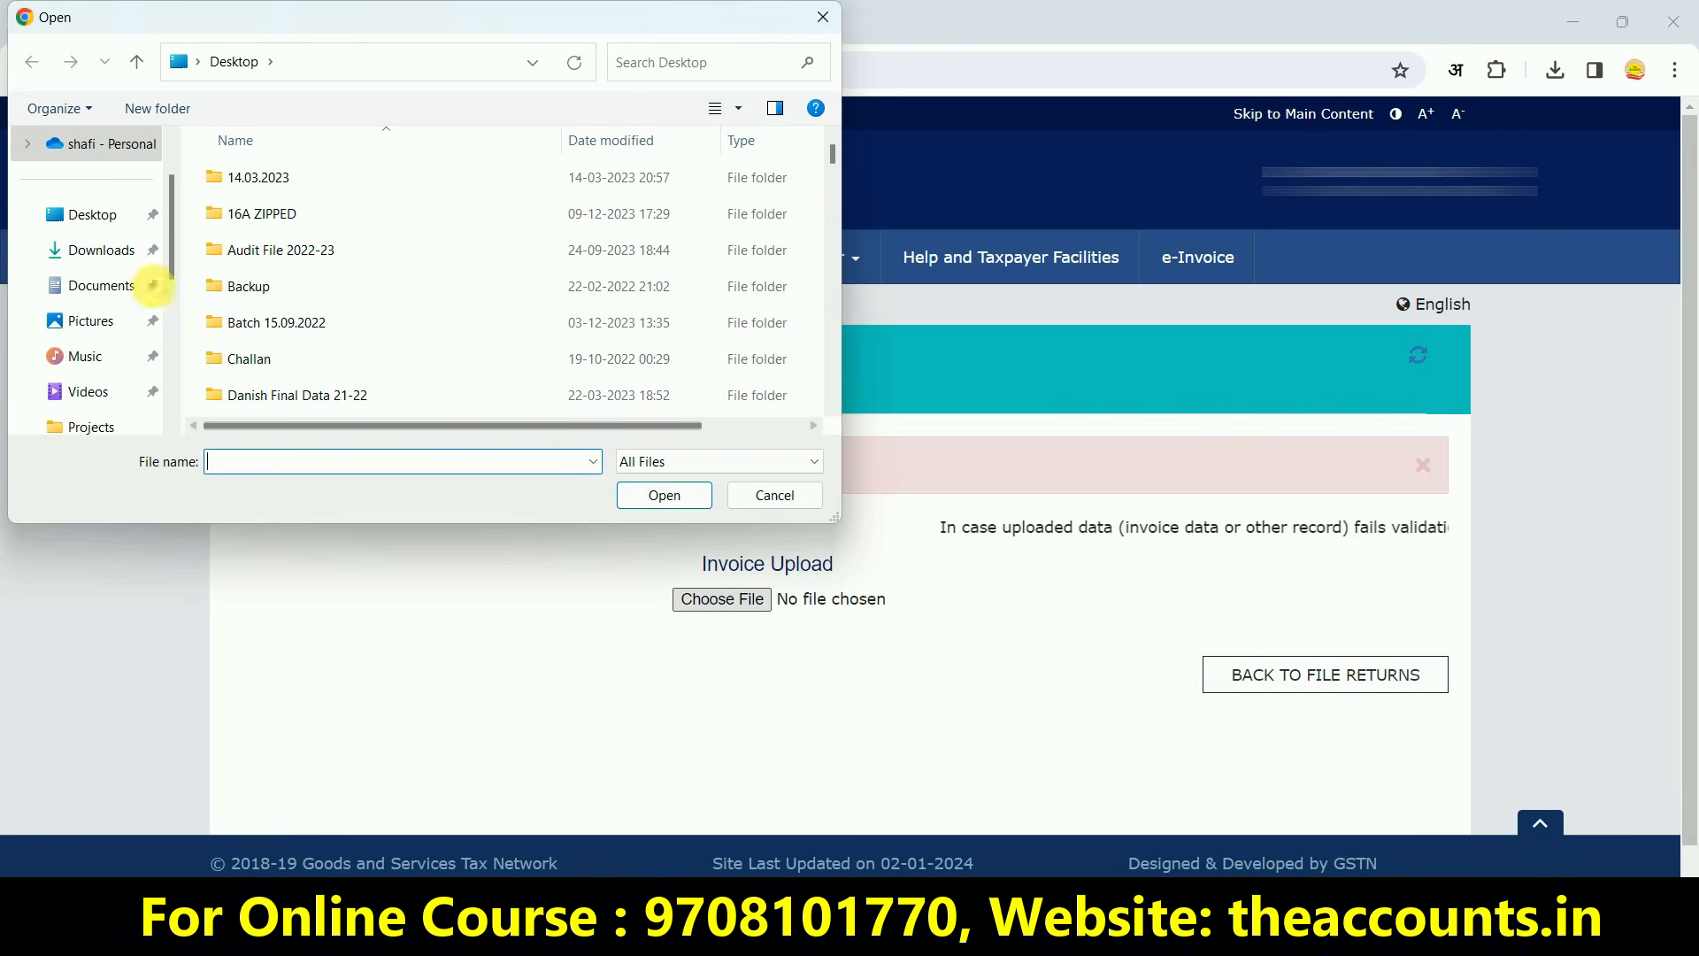
click(258, 326)
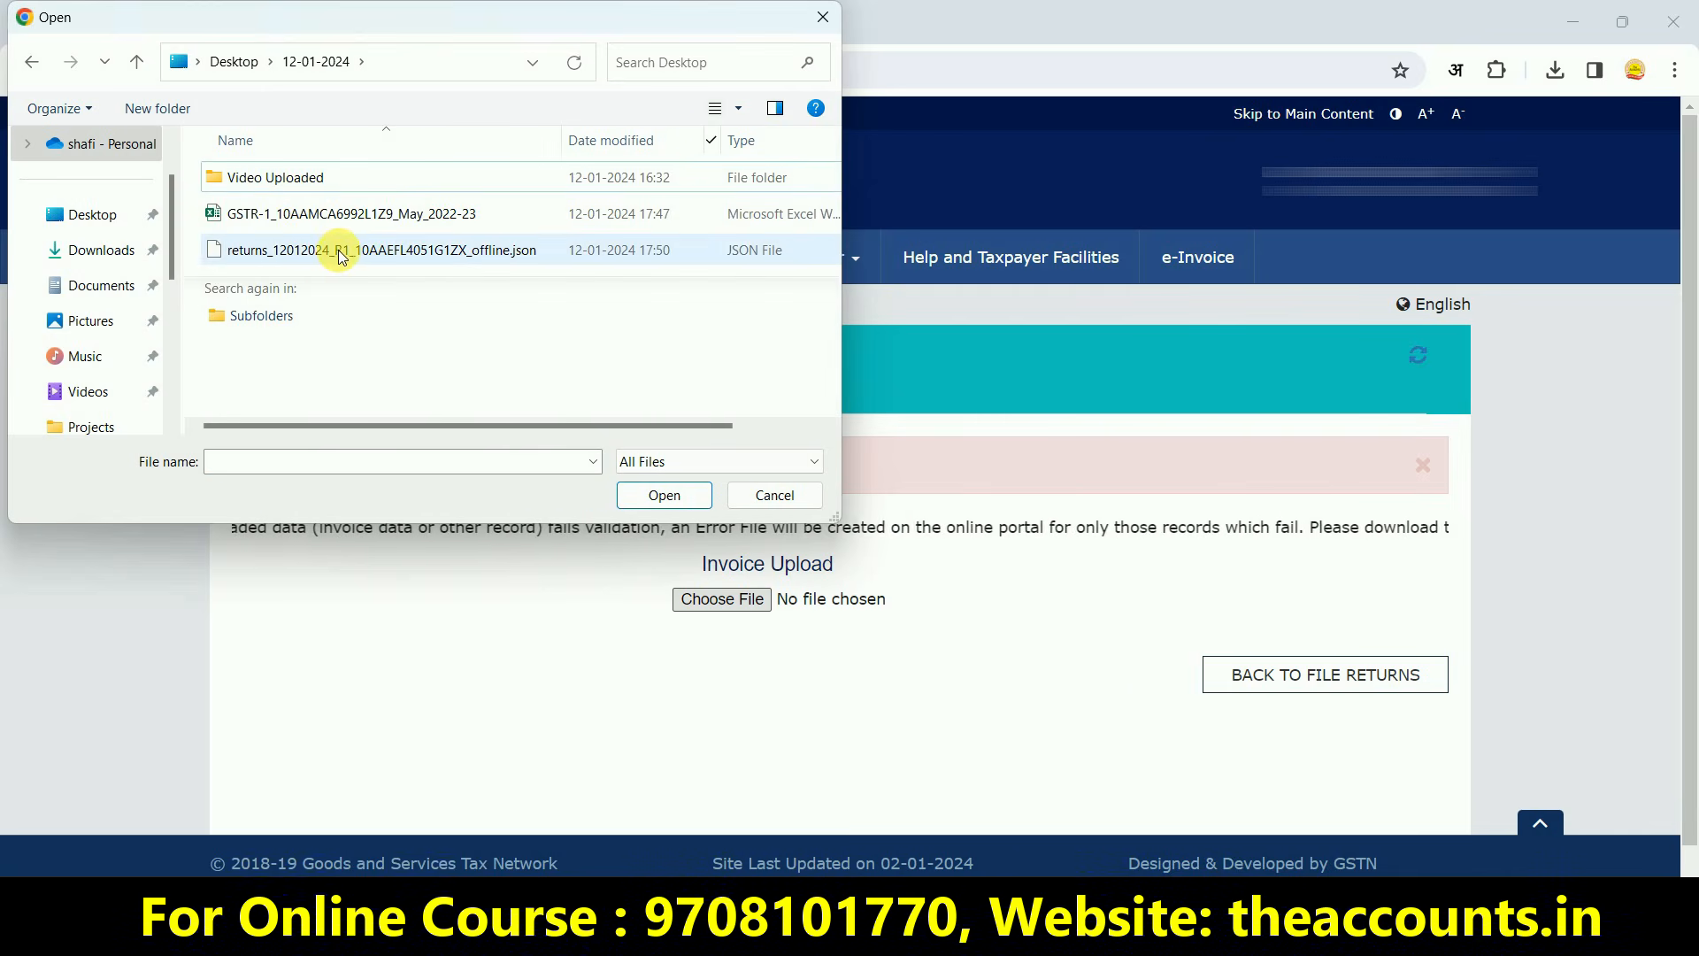
click(341, 252)
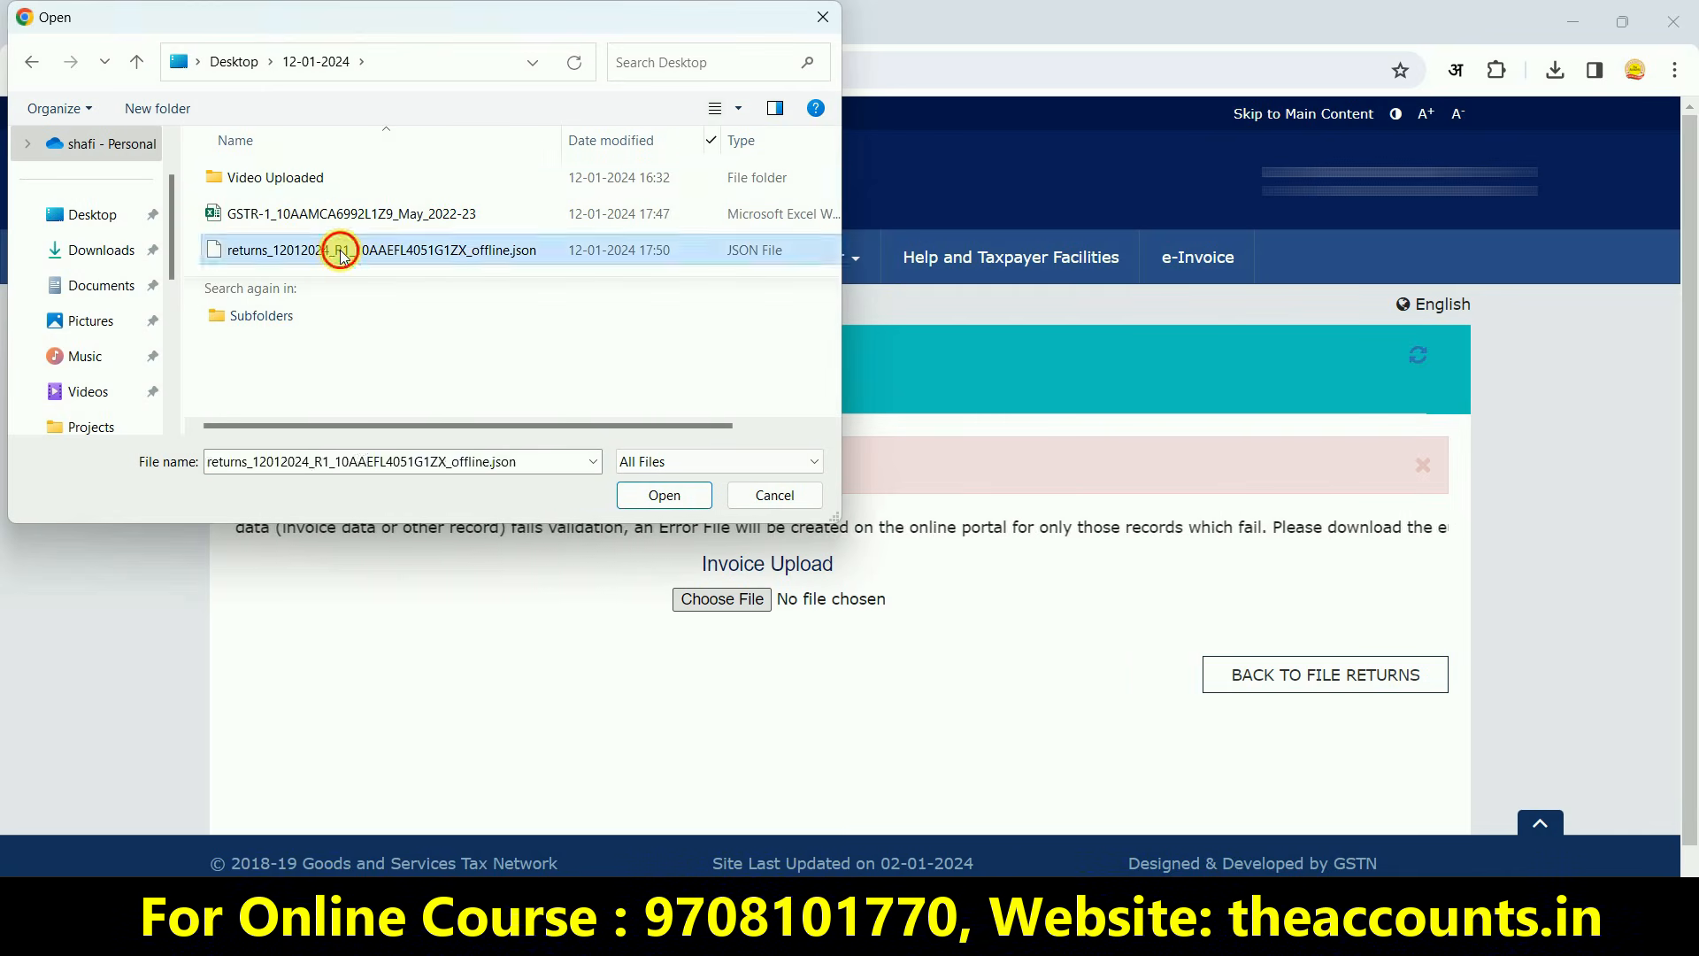
double_click(340, 253)
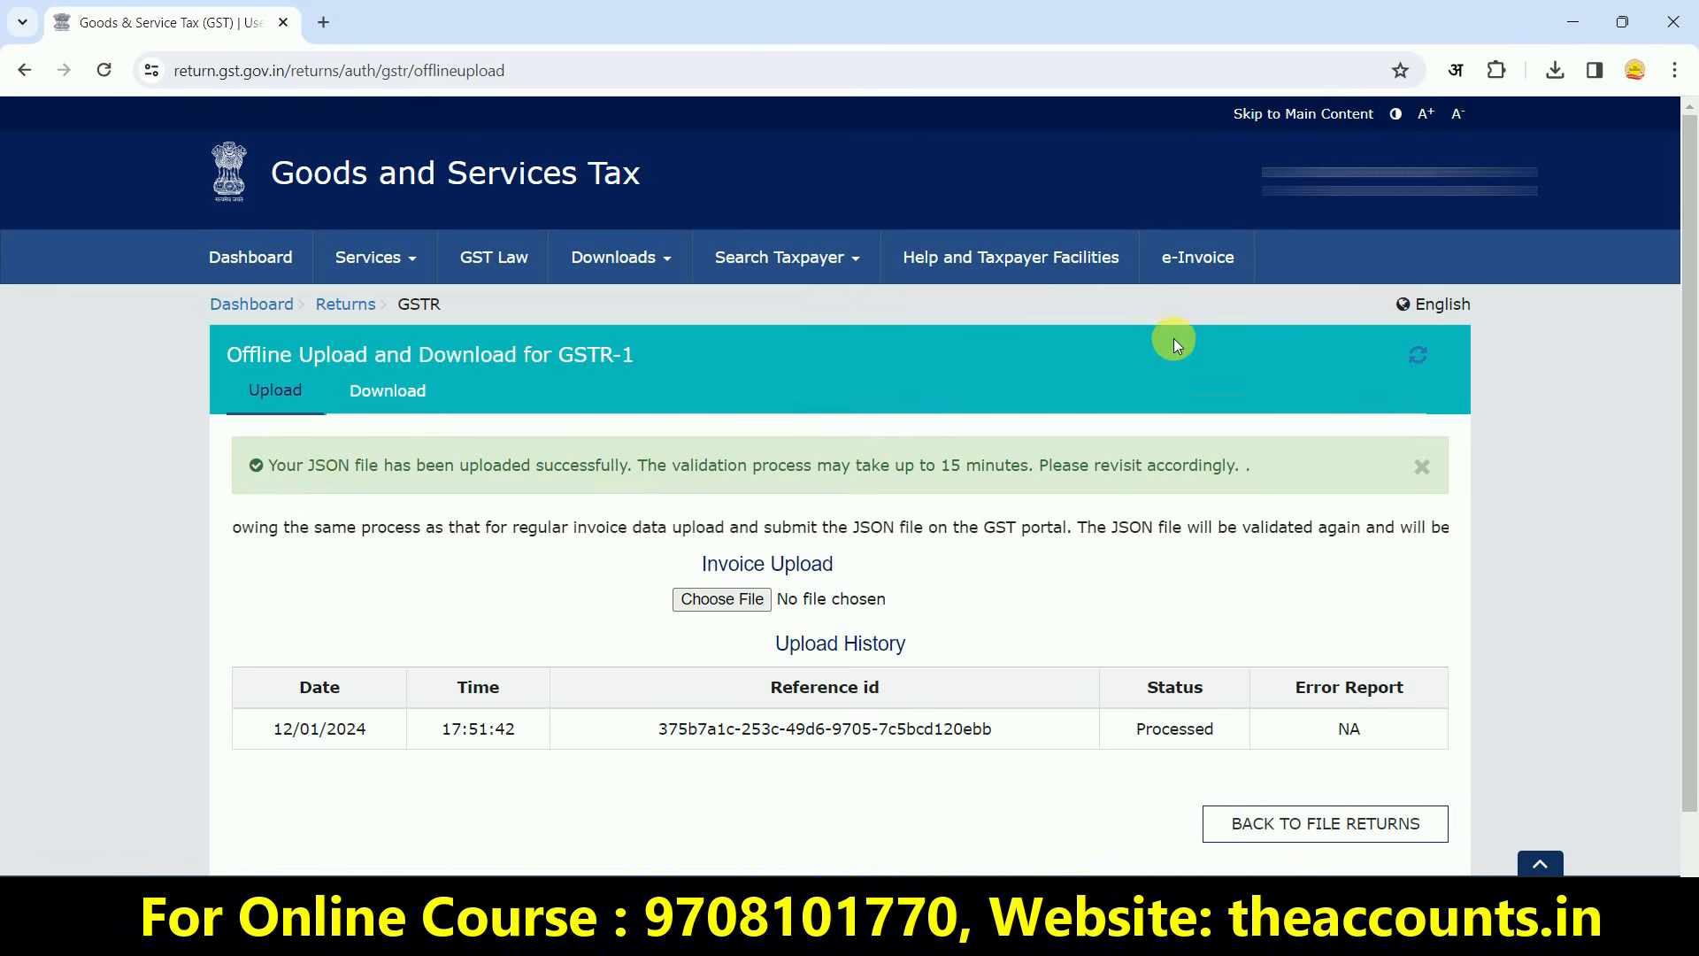
Find the Quarter 3 (Oct - Dec) December 2023-24 return and open the GSTR-1 record summary
click(251, 303)
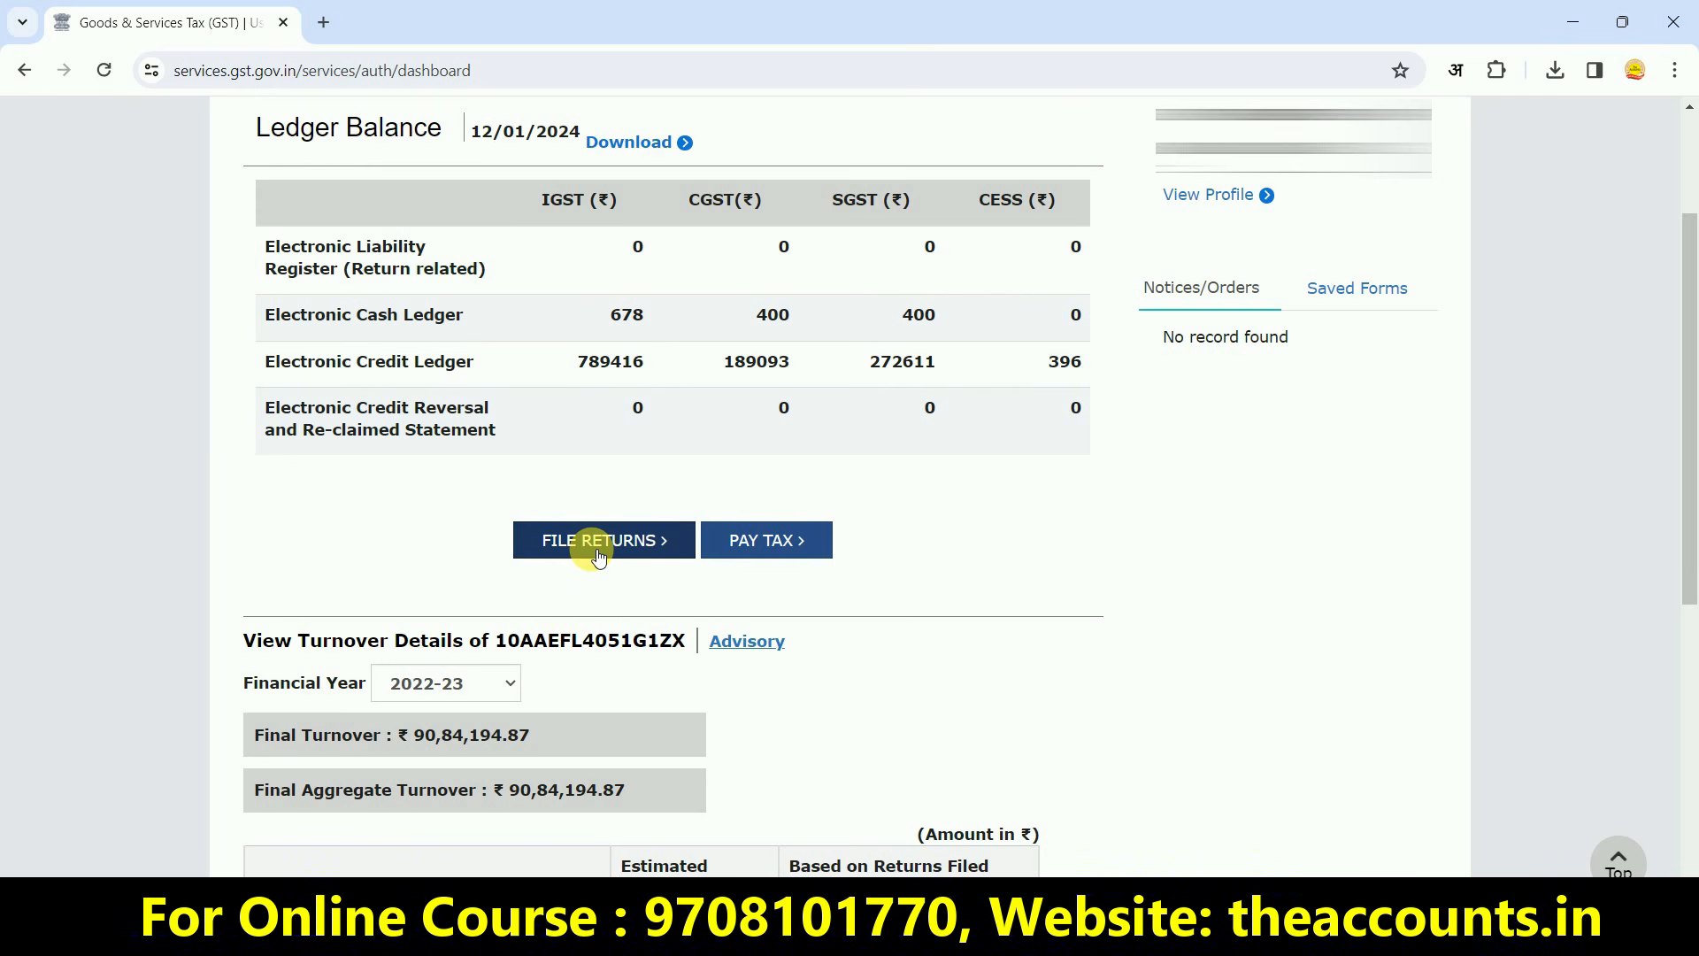
click(598, 554)
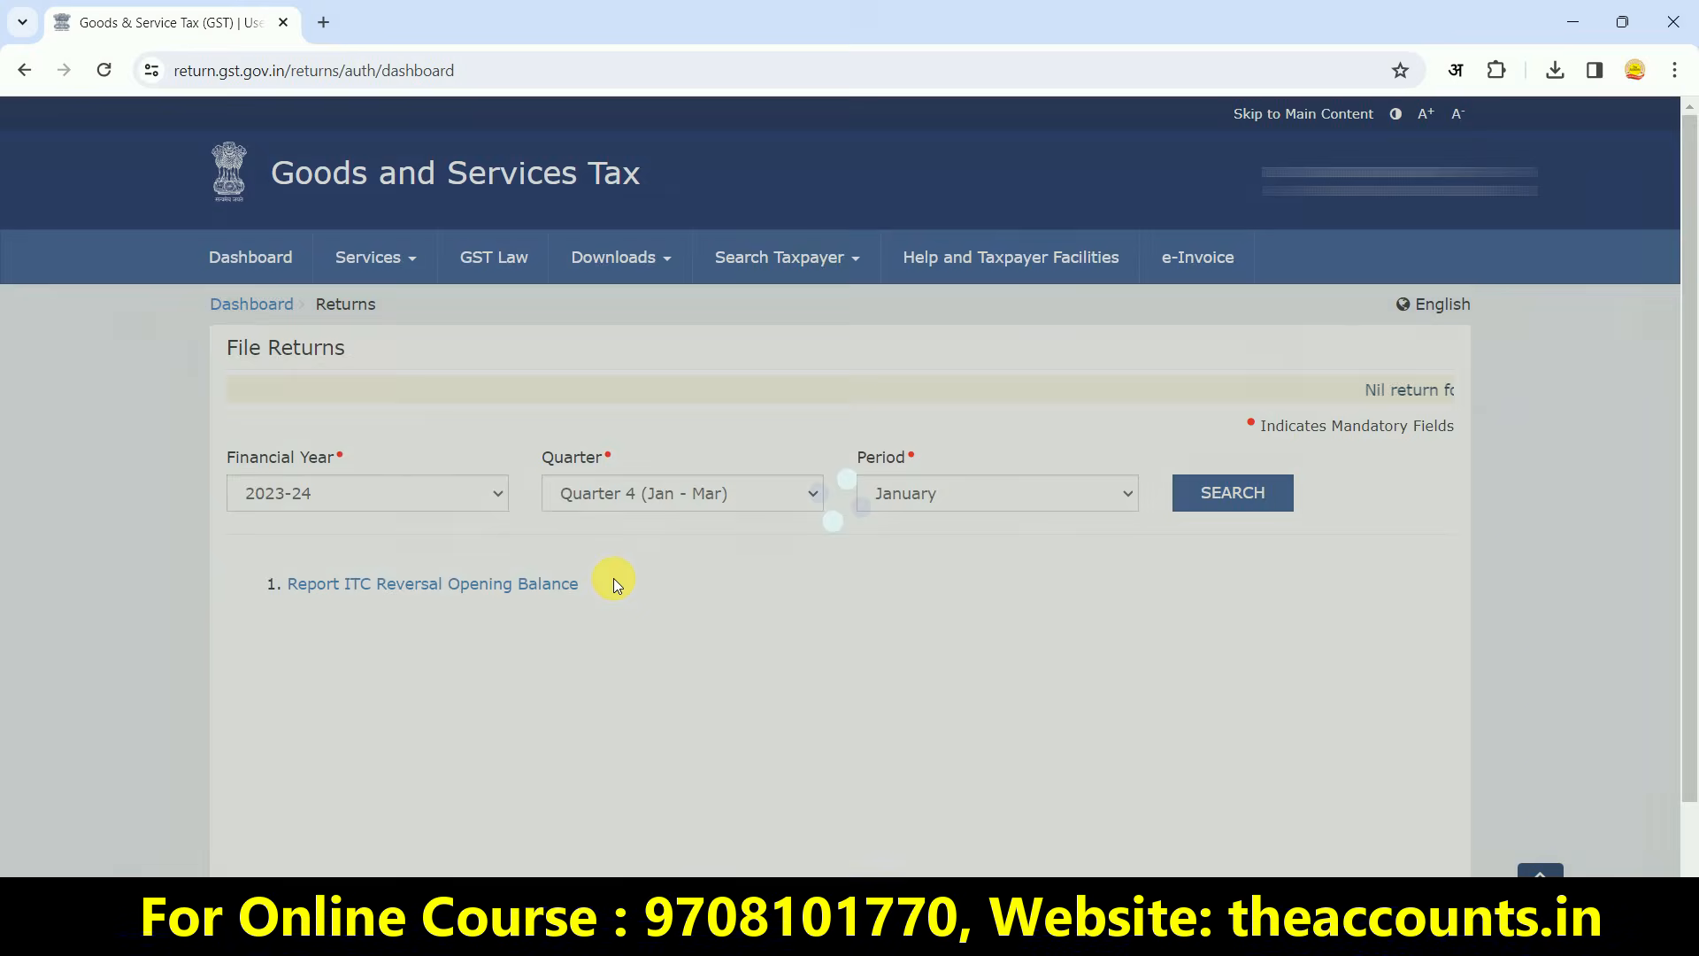
click(642, 498)
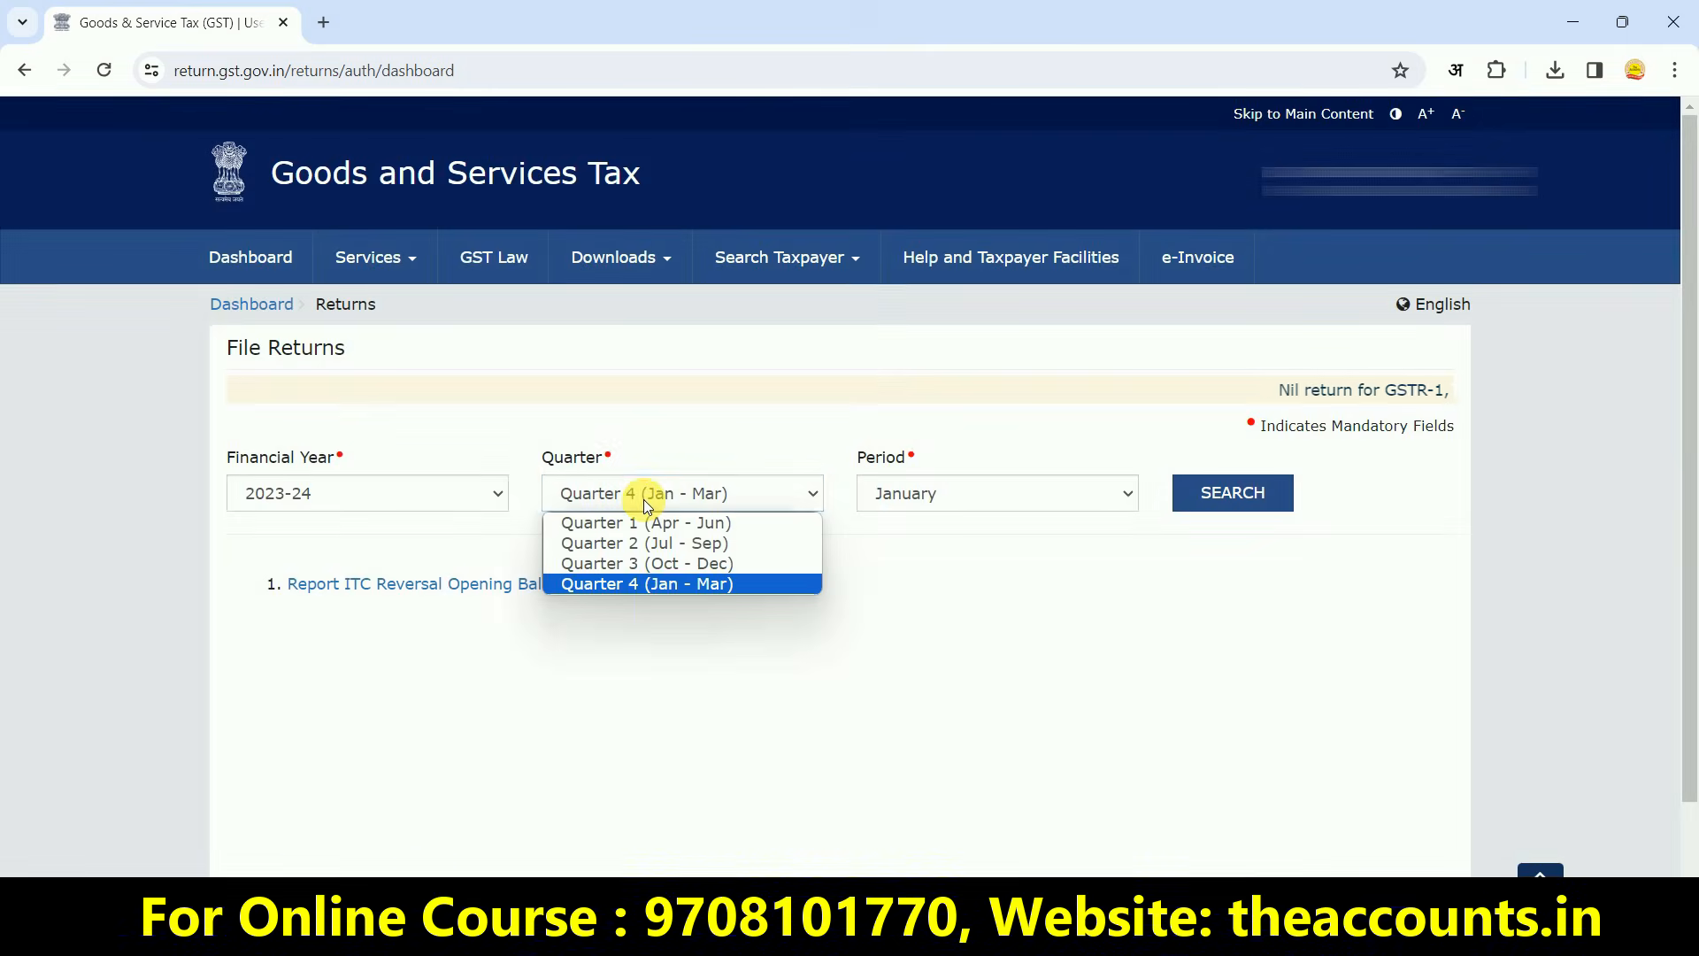
click(644, 567)
click(1230, 509)
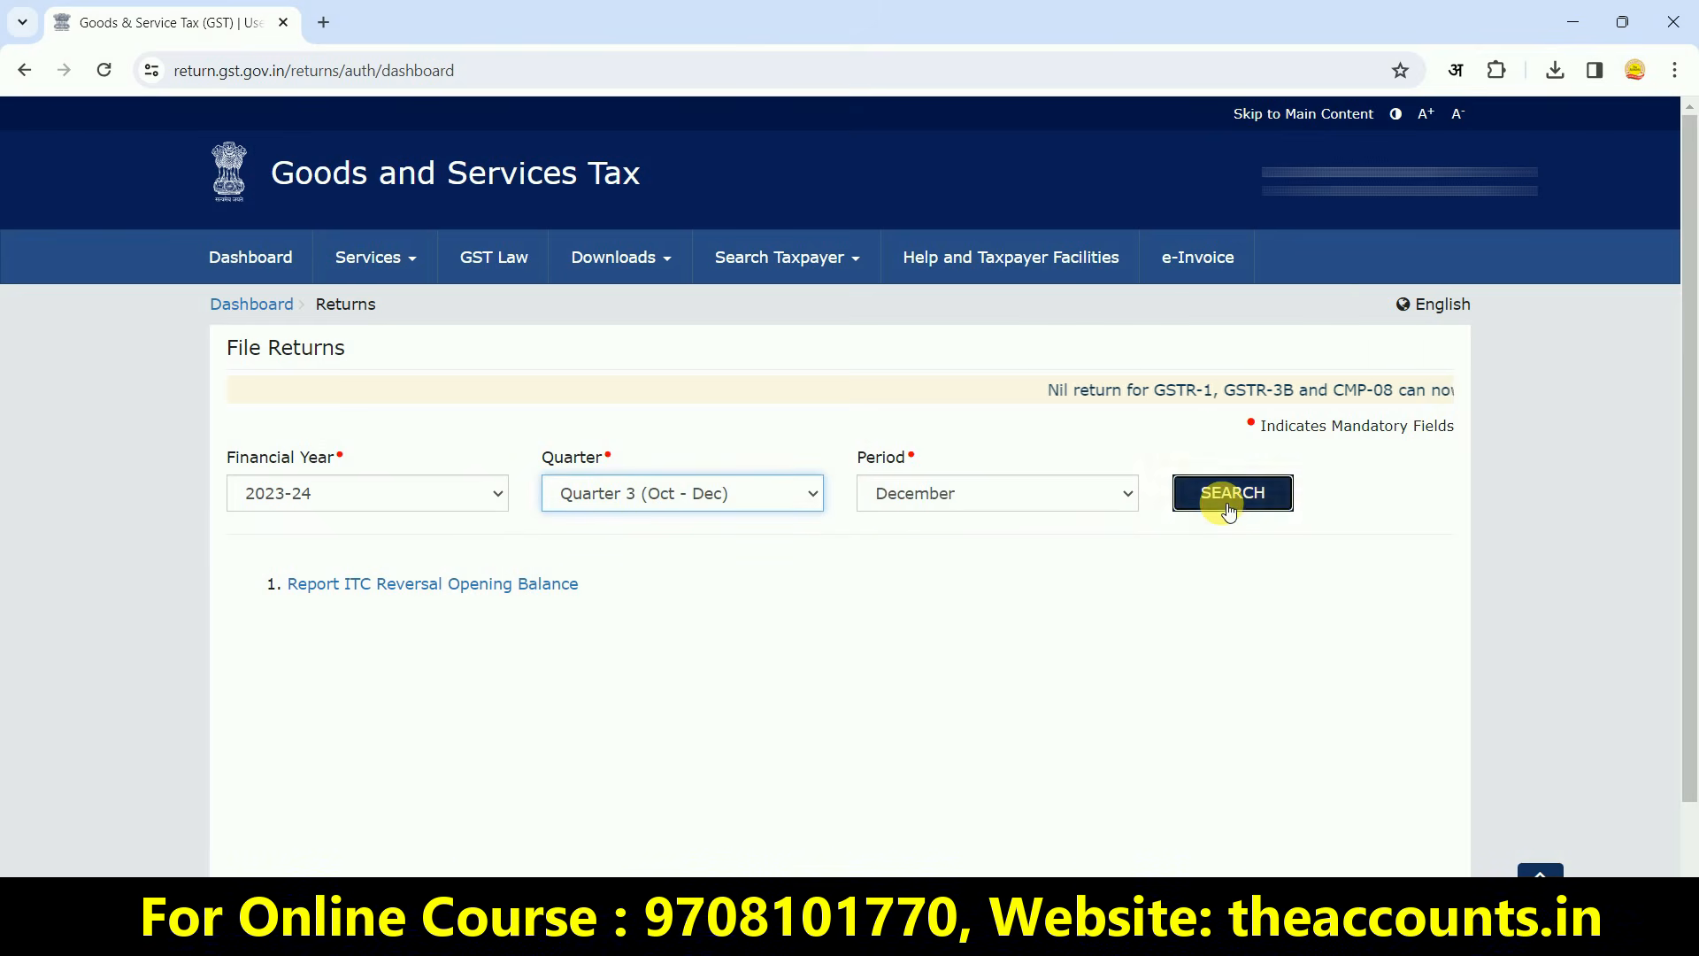
scroll(1682, 610, down, 5)
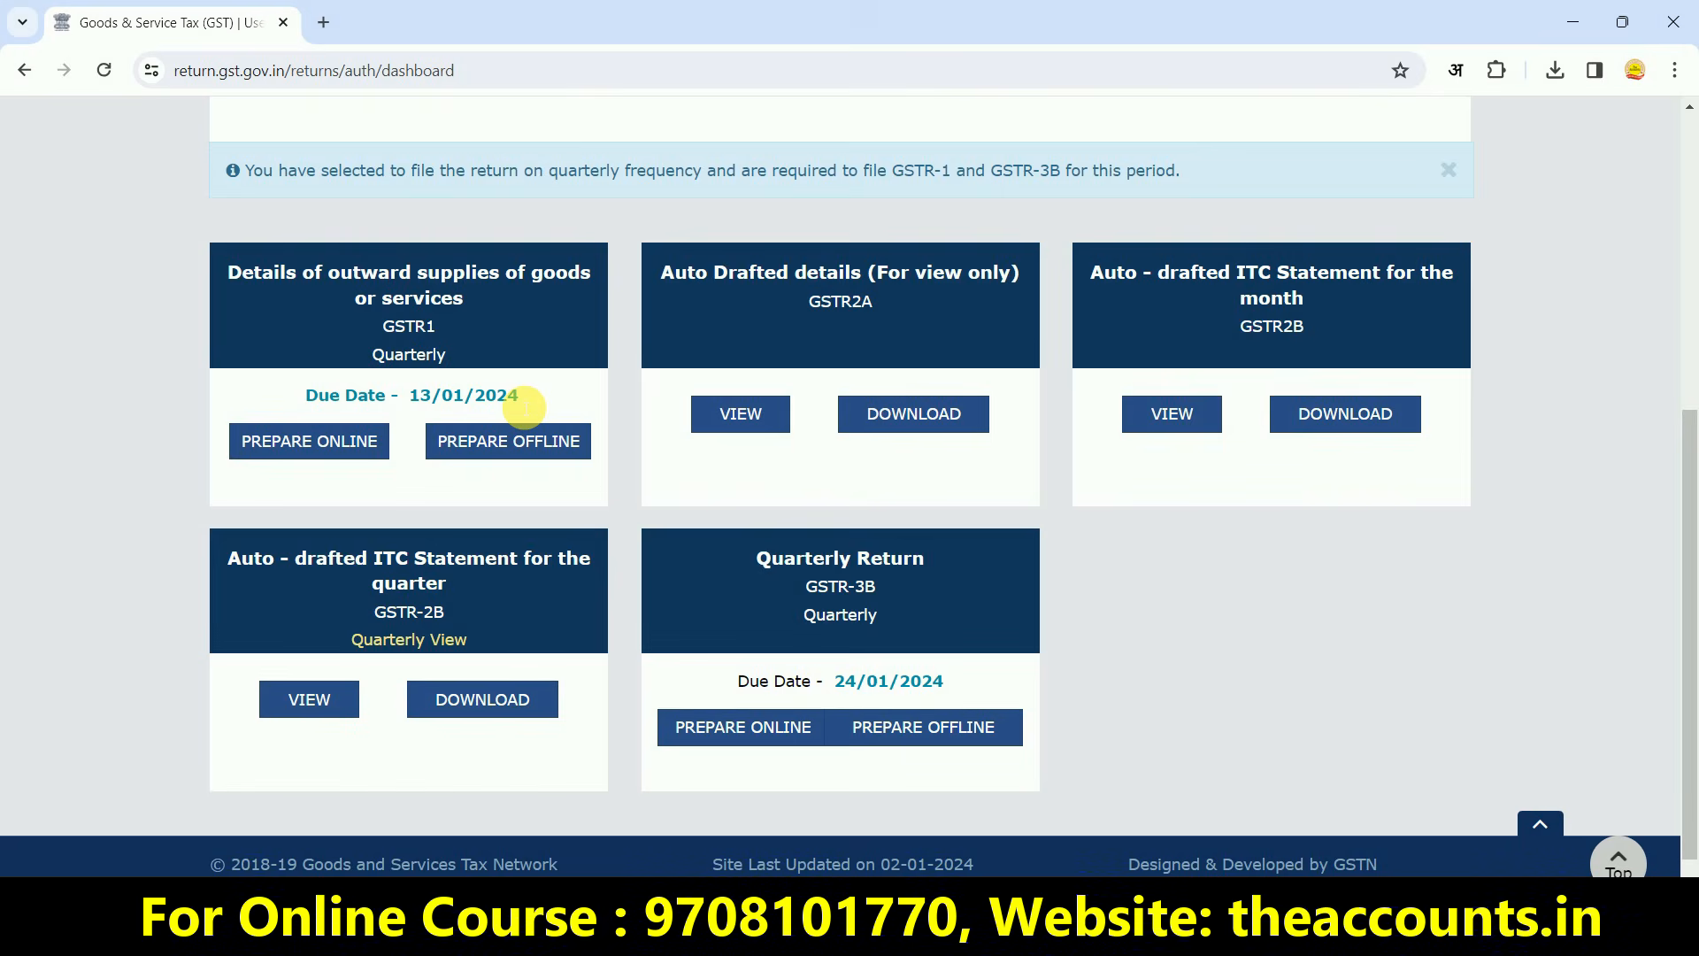
click(324, 457)
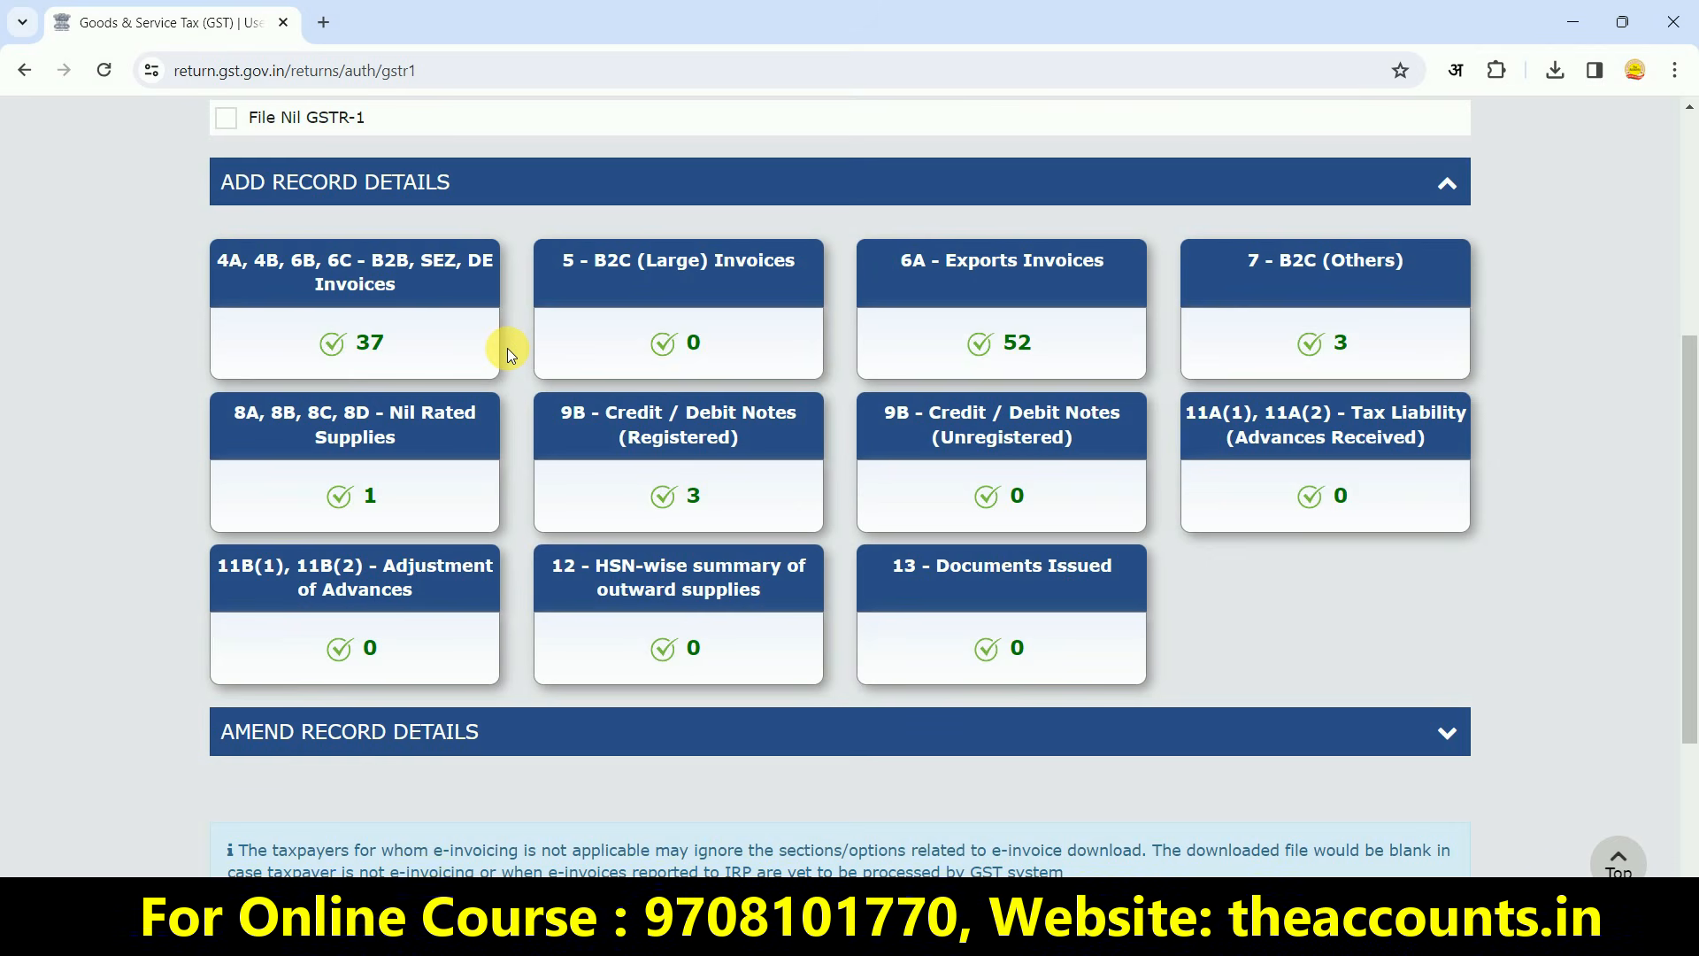